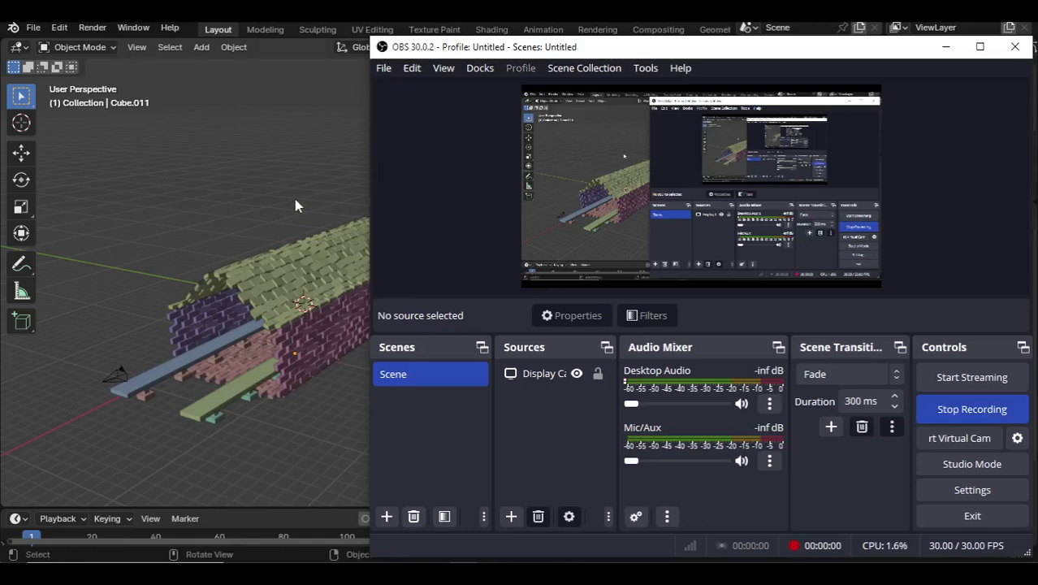
Add a new cube and raise it to 13.214 m along Z.
left_click(299, 176)
key("KP_1")
key("shift+a")
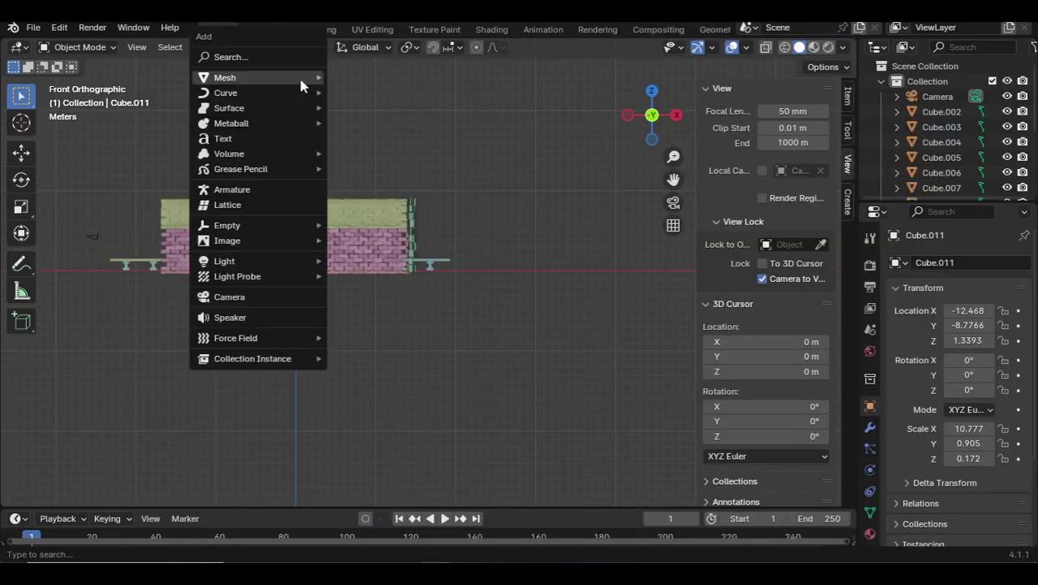
left_click(351, 91)
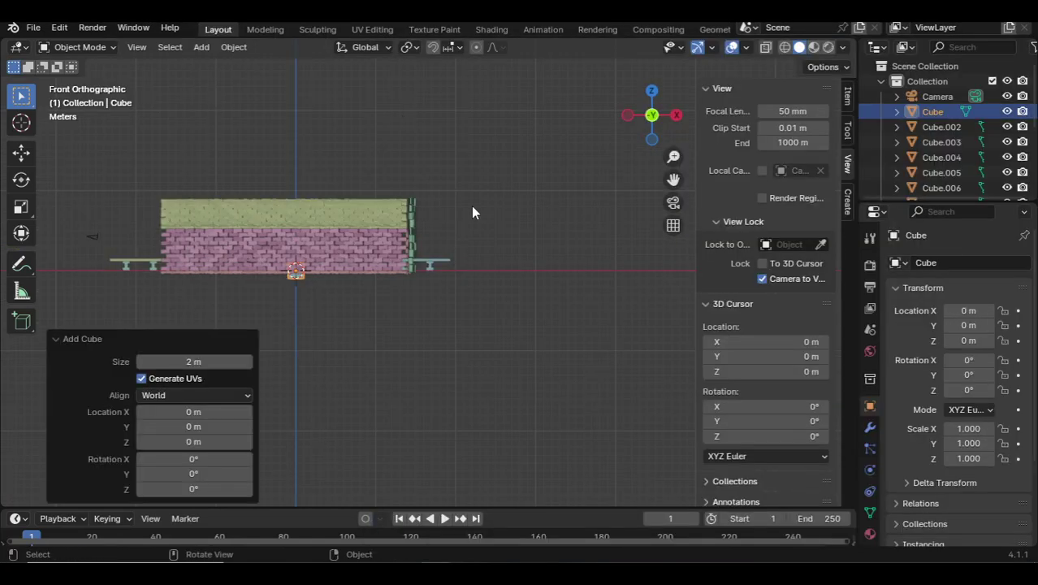
key("g")
key("z")
left_click(466, 99)
Flatten the cube along Z into a thin slab.
key("KP_8")
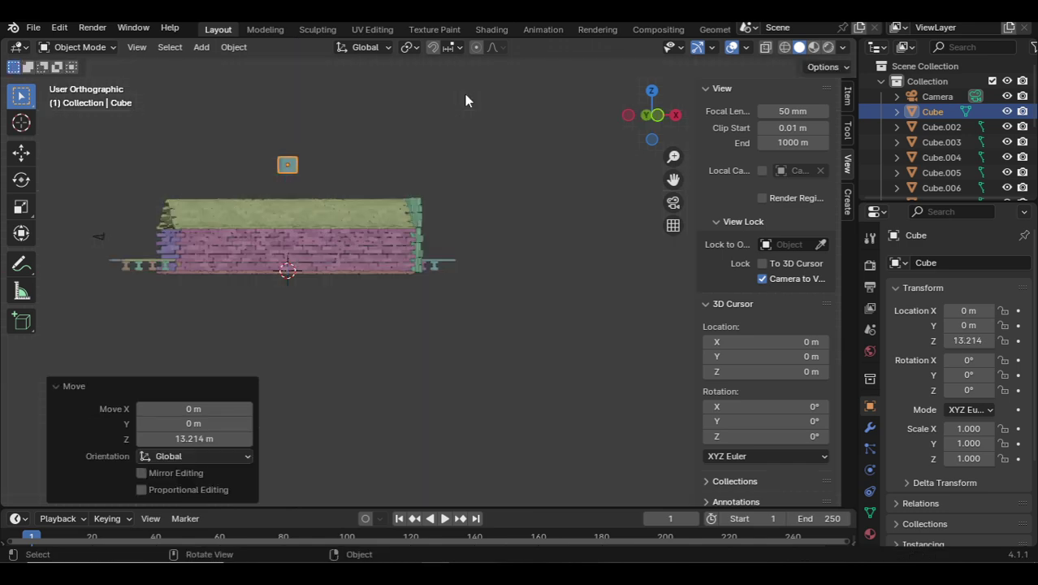
key("KP_1")
key("KP_3")
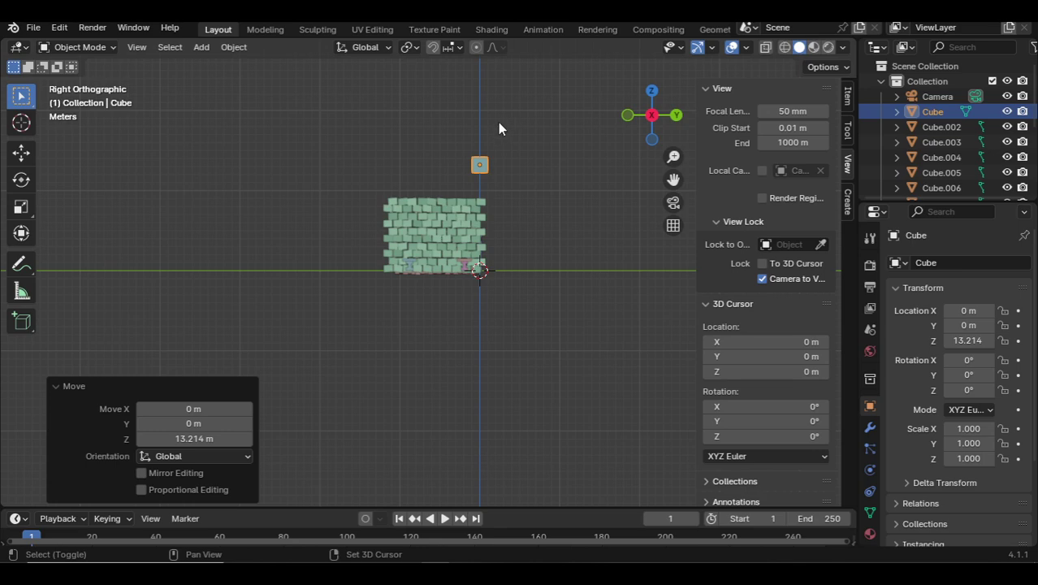
scroll(375, 144, "up", 5)
scroll(447, 290, "up", 3)
key("s")
key("x")
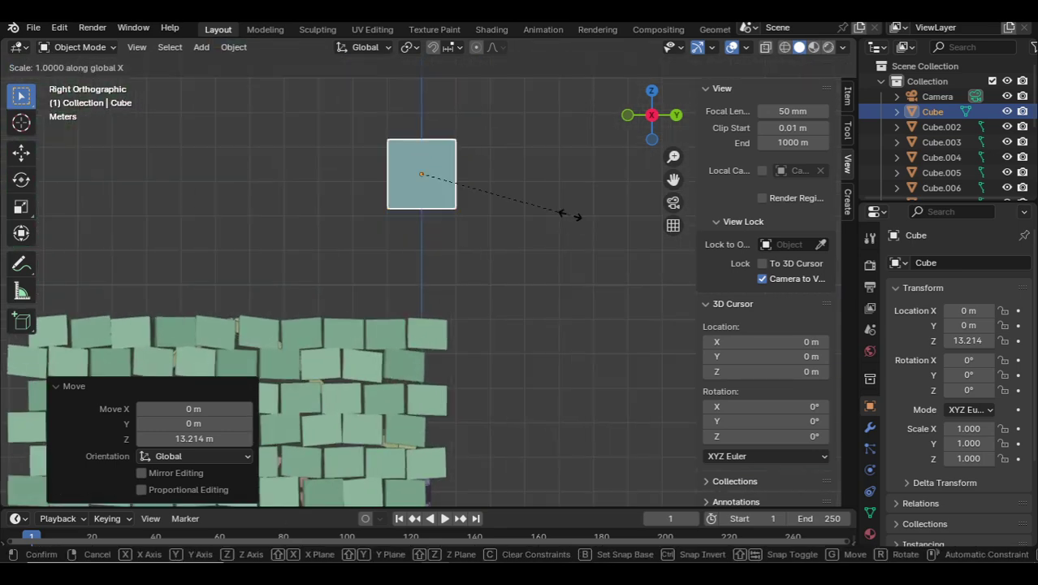
key("z")
left_click(436, 169)
middle_click_drag(435, 171, 335, 247)
key("KP_7")
Place the slab beside the brick tunnel in the top view.
key("g")
key("z")
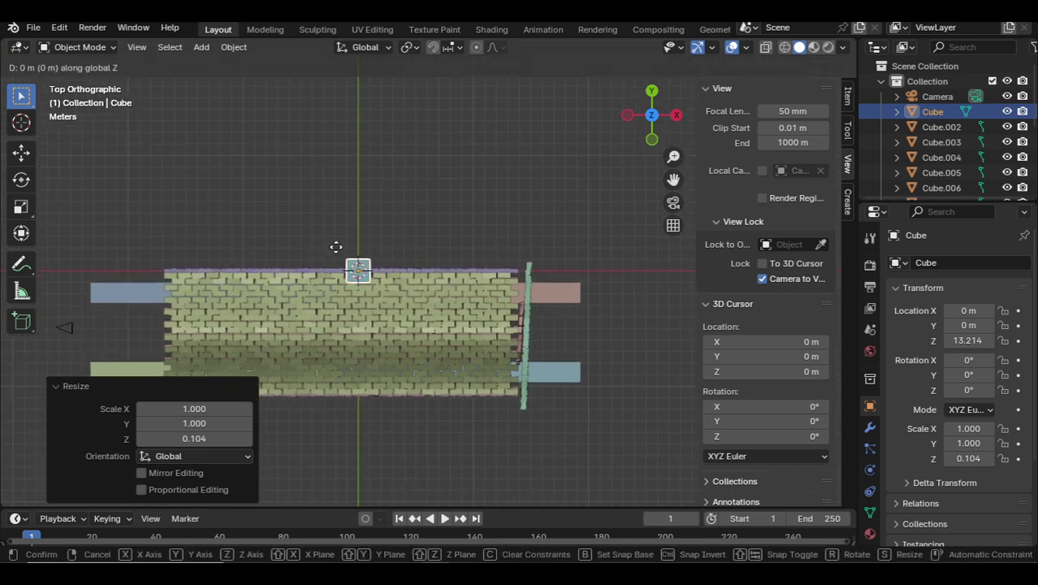
left_click(348, 211)
key("ctrl+z")
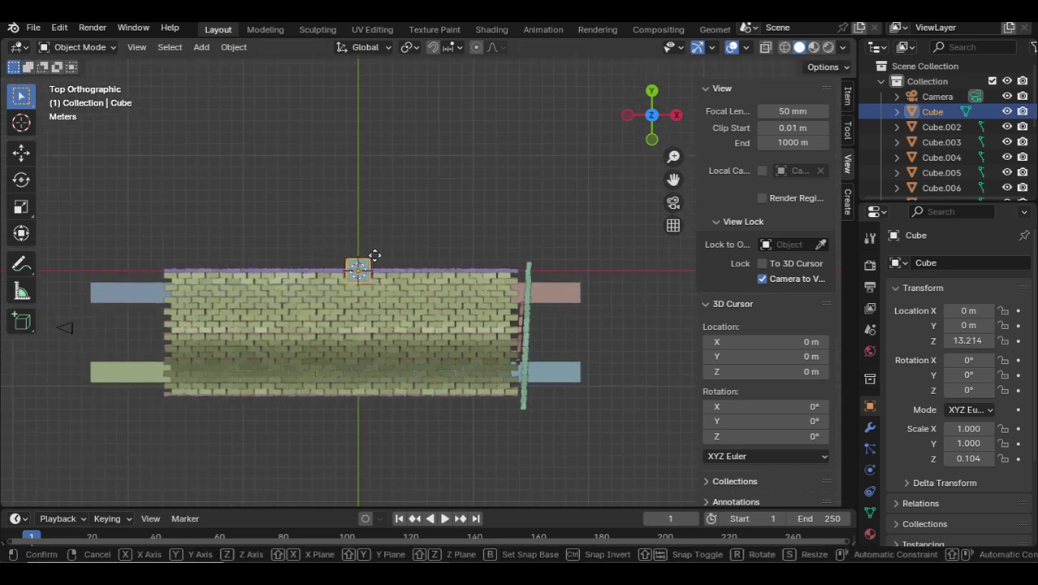
key("g")
left_click(396, 202)
scroll(396, 201, "up", 2)
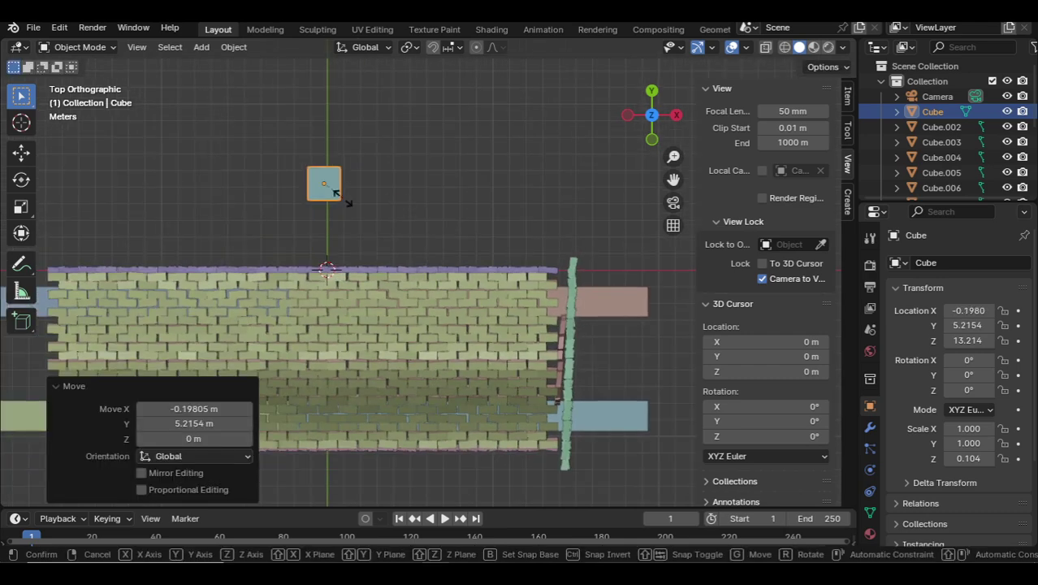
Stretch the slab along Y into a long plank and reposition it.
key("s")
key("y")
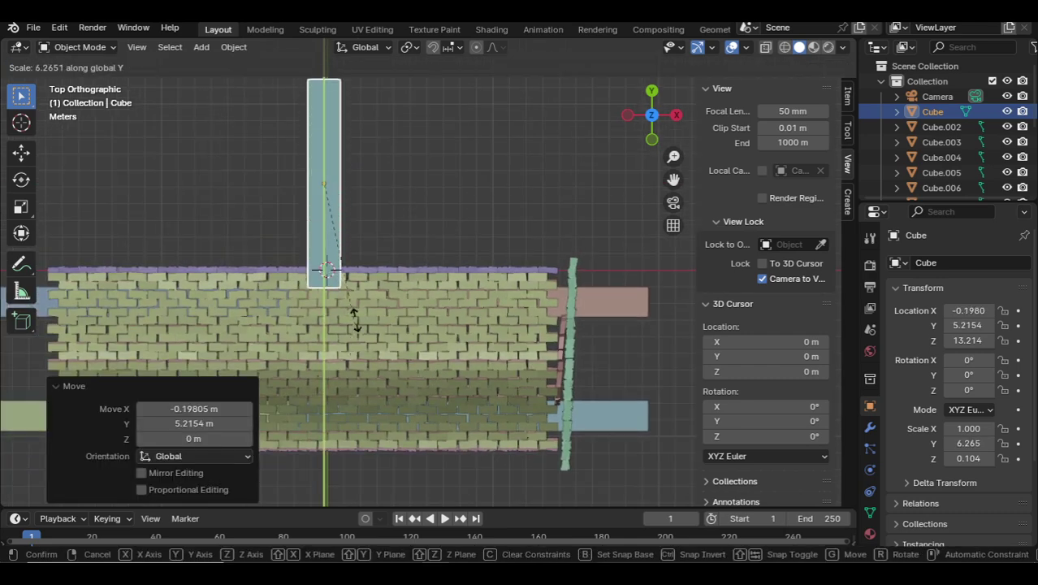
left_click(474, 252)
mouse_move(473, 251)
middle_mouse_down()
mouse_move(426, 233)
mouse_move(439, 277)
middle_mouse_up()
key("KP_7")
key("g")
left_click(452, 187)
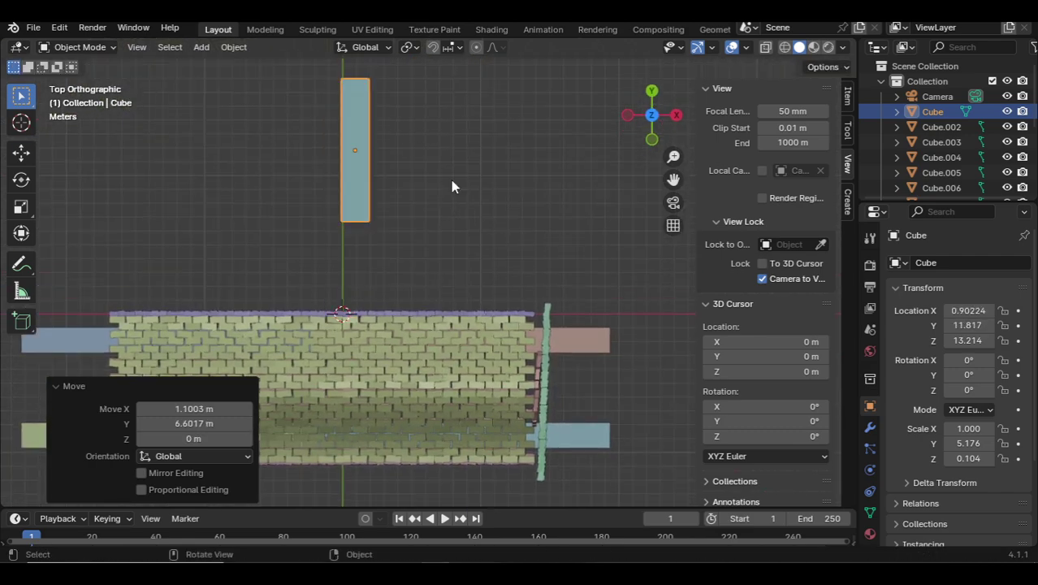
middle_click_drag(481, 206, 468, 241, "shift")
key("s")
key("y")
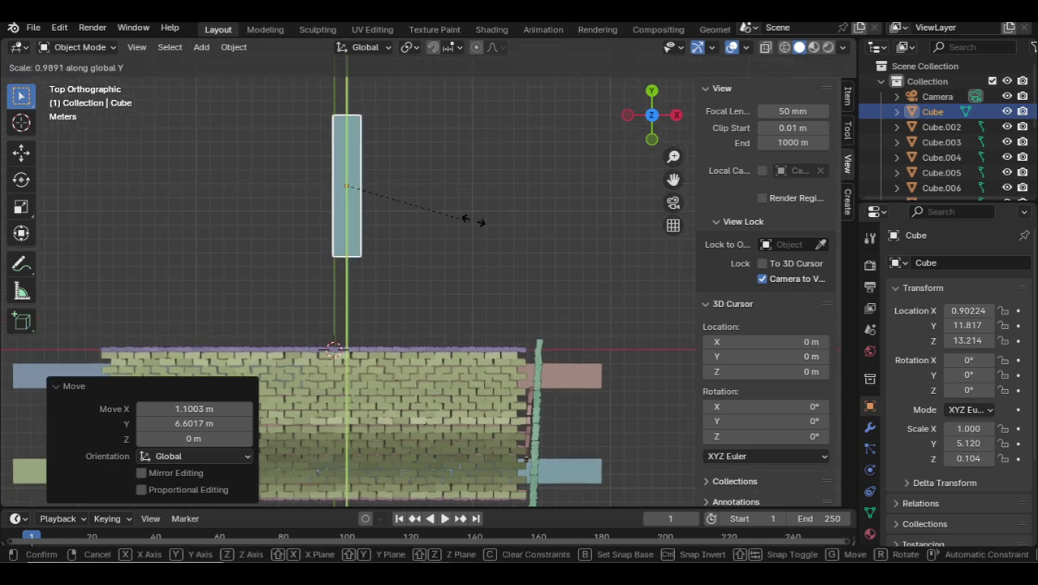
left_click(479, 266)
Thicken the plank slightly along Z, giving scale 1 × 5.951 × 0.218.
key("KP_1")
key("KP_3")
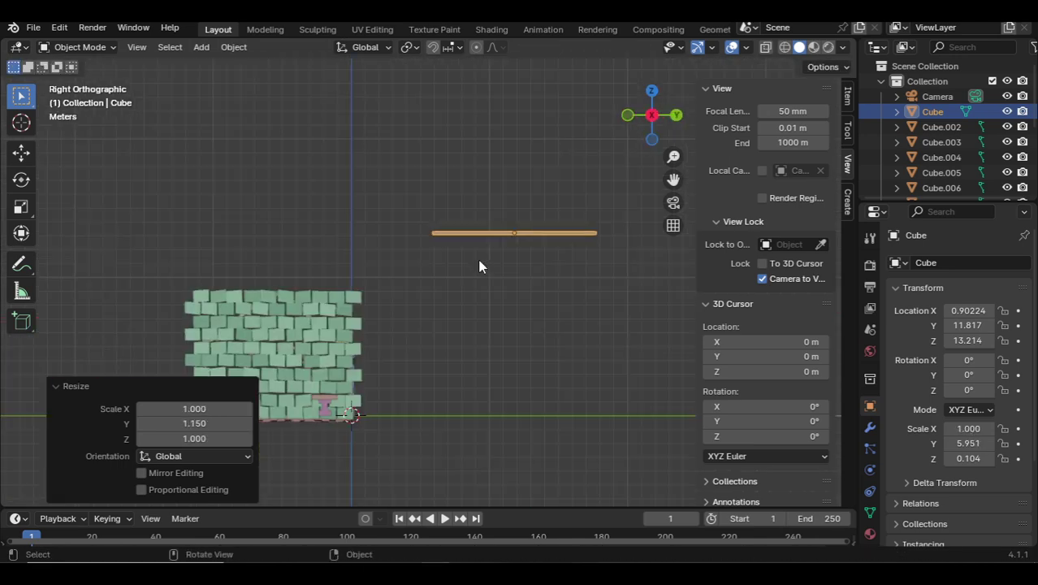
key("s")
key("z")
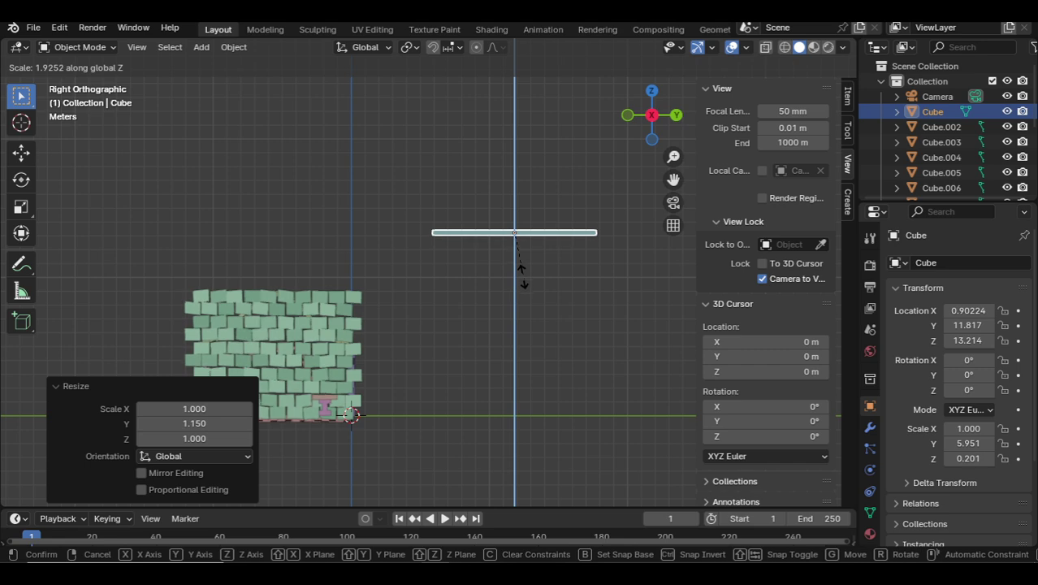
left_click(563, 220)
middle_click_drag(563, 219, 498, 242)
key("KP_7")
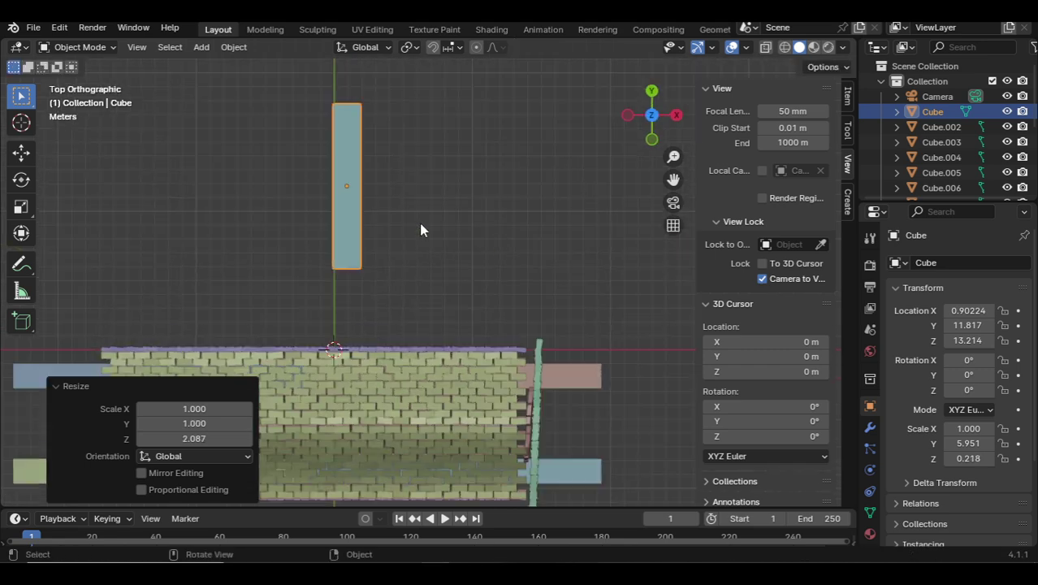
Duplicate the plank and offset the copy 2.0959 m along X.
scroll(362, 262, "up", 2)
scroll(357, 257, "up", 2)
key("shift+d")
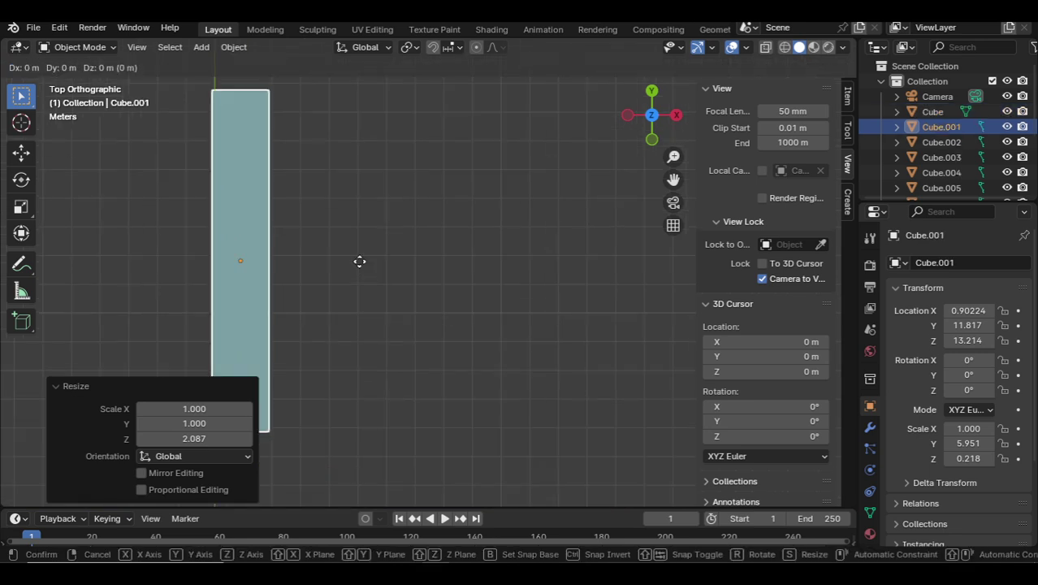
key("y")
key("x")
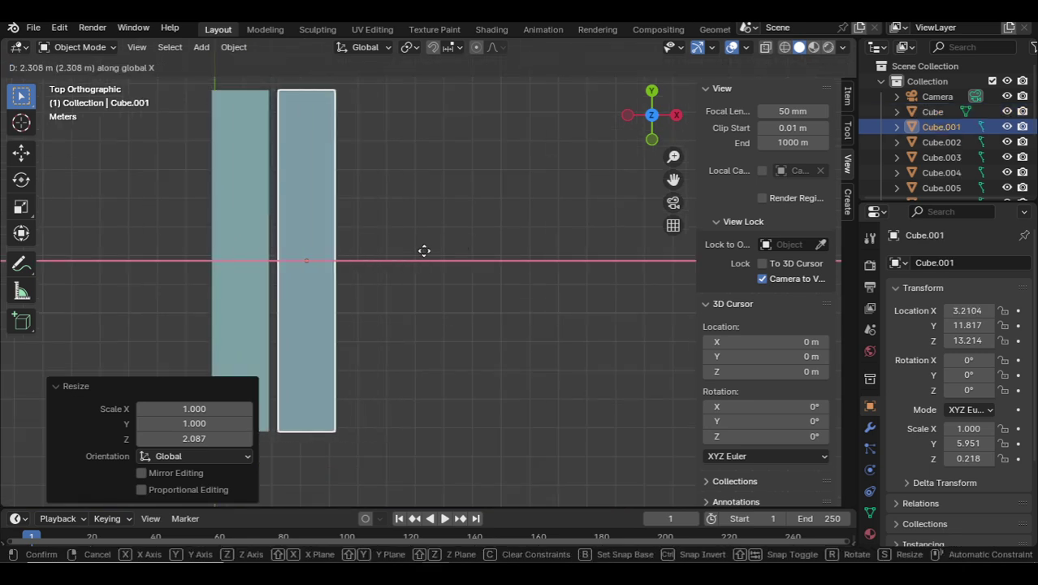
left_click(419, 252)
Repeat the duplicate-and-offset with Shift+R to add more planks to the row.
scroll(381, 242, "down", 3)
scroll(392, 234, "down", 1)
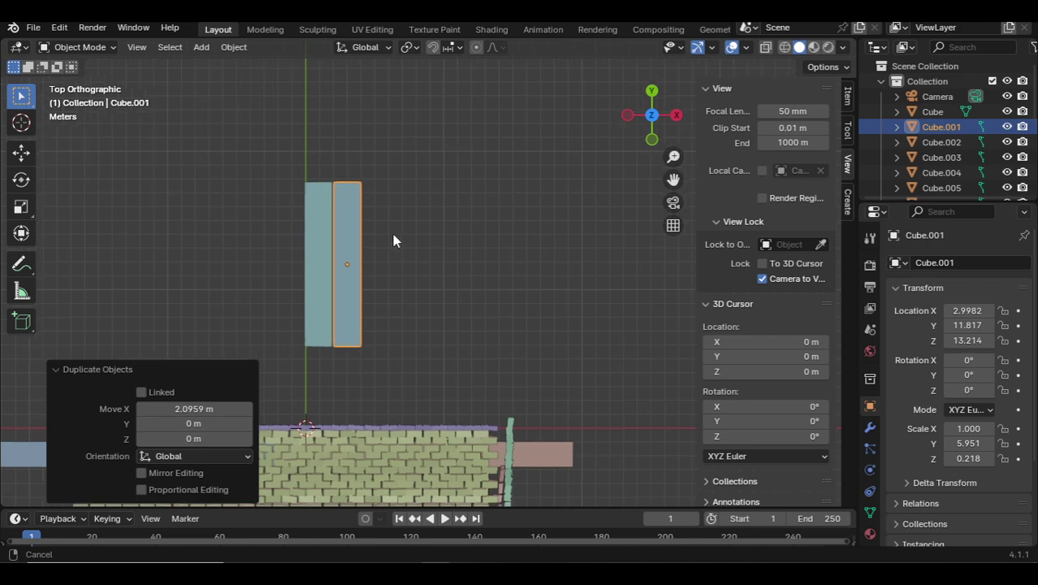
scroll(361, 225, "down", 1)
scroll(424, 229, "down", 3)
key("shift+r")
key("shift+r")
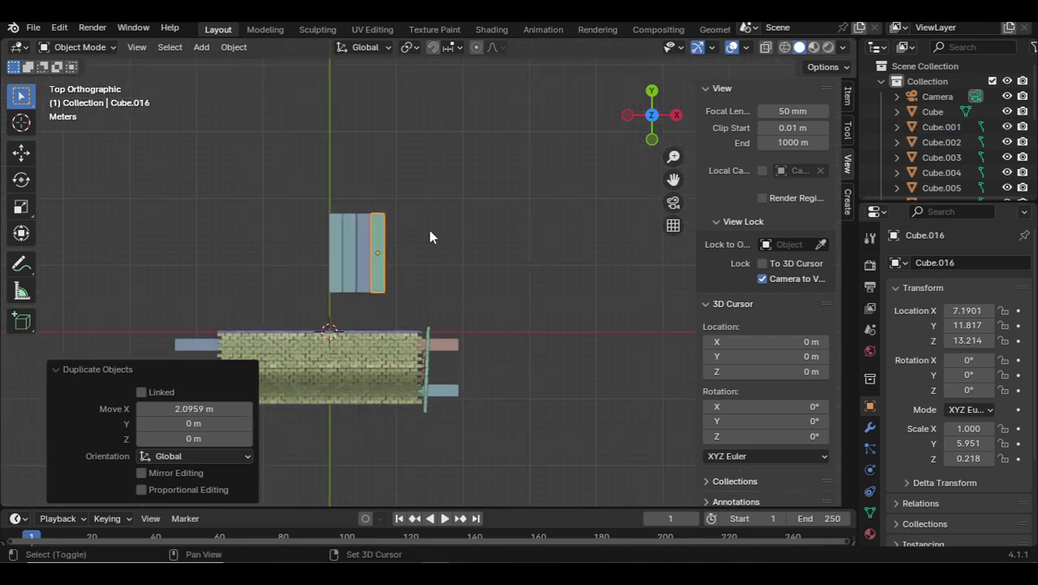
key("shift+r")
key("shift+r")
key("shift+r")
key("shift+r")
key("shift+r")
key("shift+r")
key("shift+r")
key("shift+r")
key("shift+r")
key("shift+r")
key("shift+r")
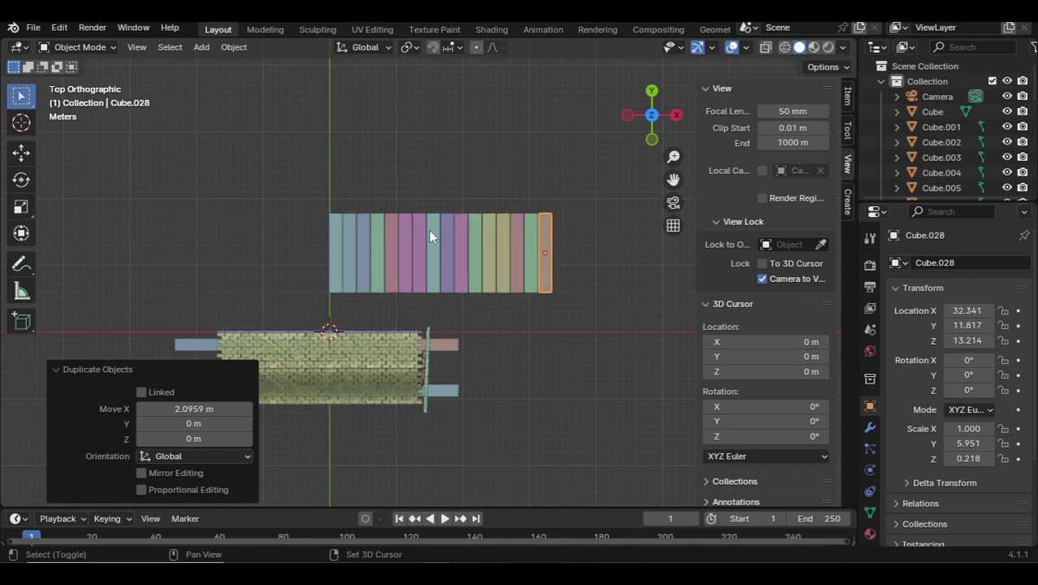
Box-select all the planks and view them in perspective.
middle_click_drag(429, 230, 351, 238, "shift")
left_click_drag(437, 213, 180, 229)
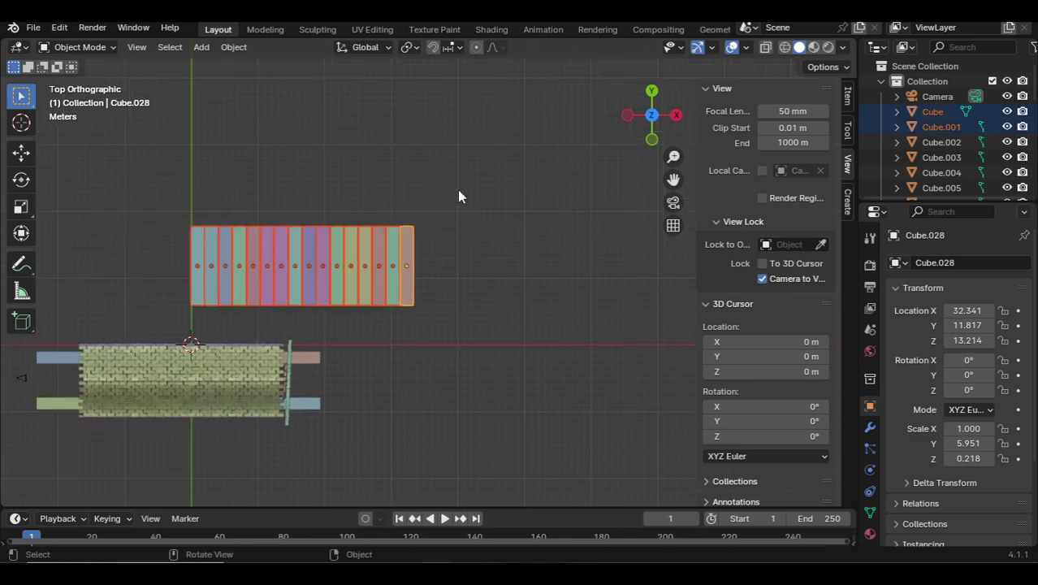
left_click(244, 50)
mouse_move(468, 209)
middle_mouse_down()
mouse_move(375, 130)
mouse_move(412, 306)
middle_mouse_up()
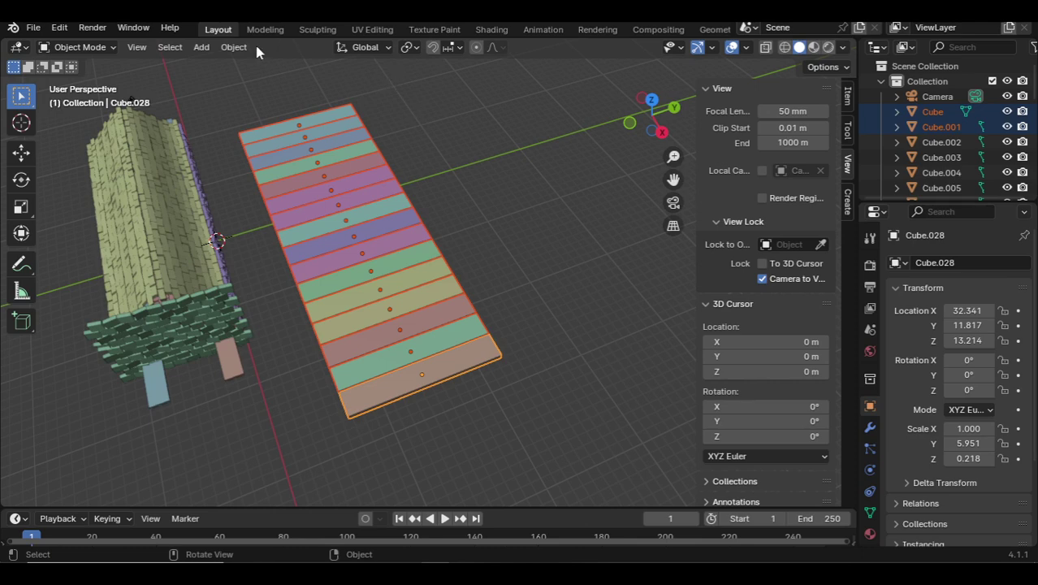
Apply Object > Transform > Randomize Transform to the selected planks.
left_click(234, 47)
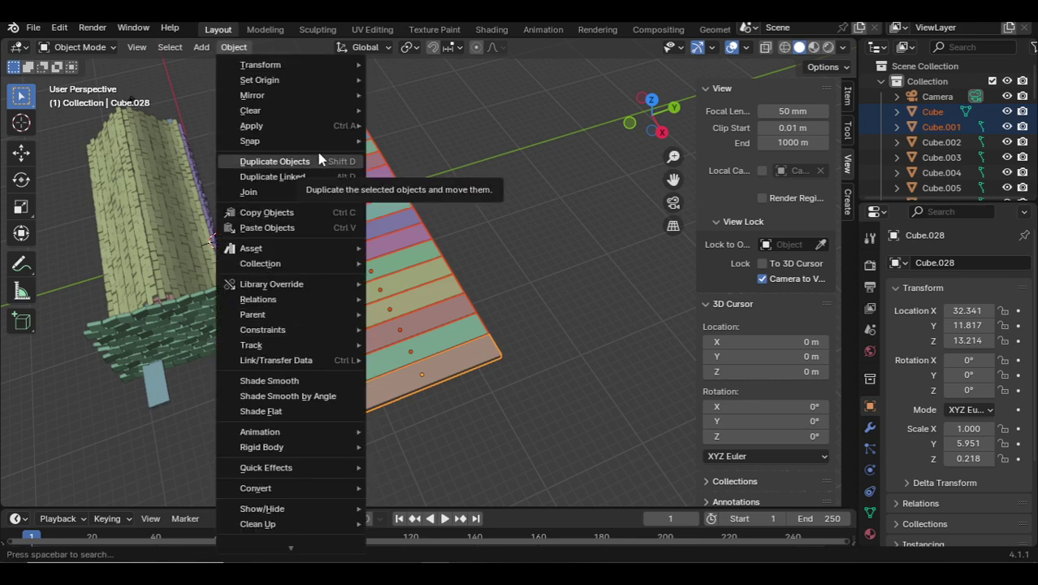
left_click(294, 48)
left_click(234, 47)
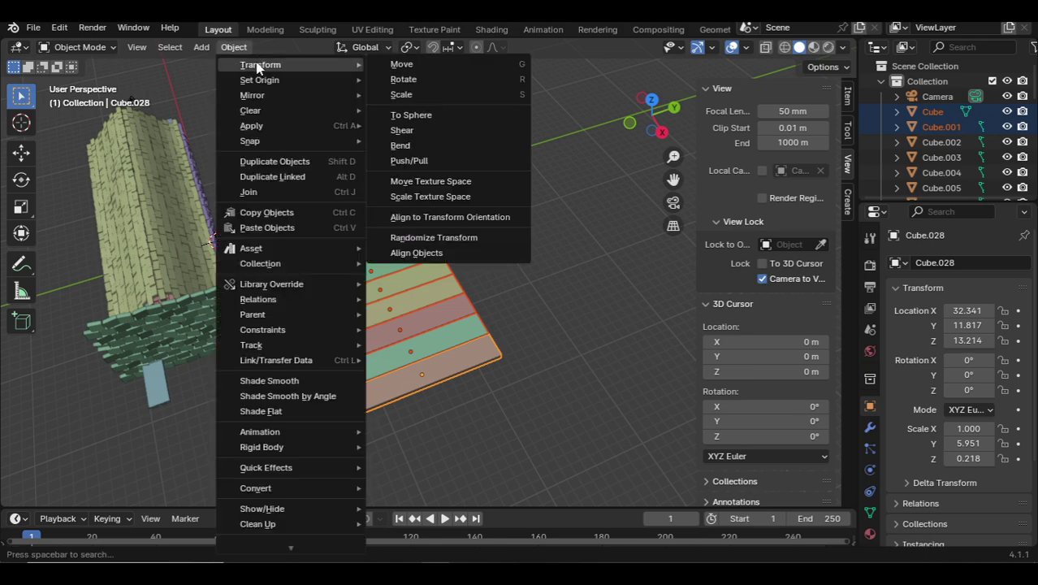
left_click(437, 236)
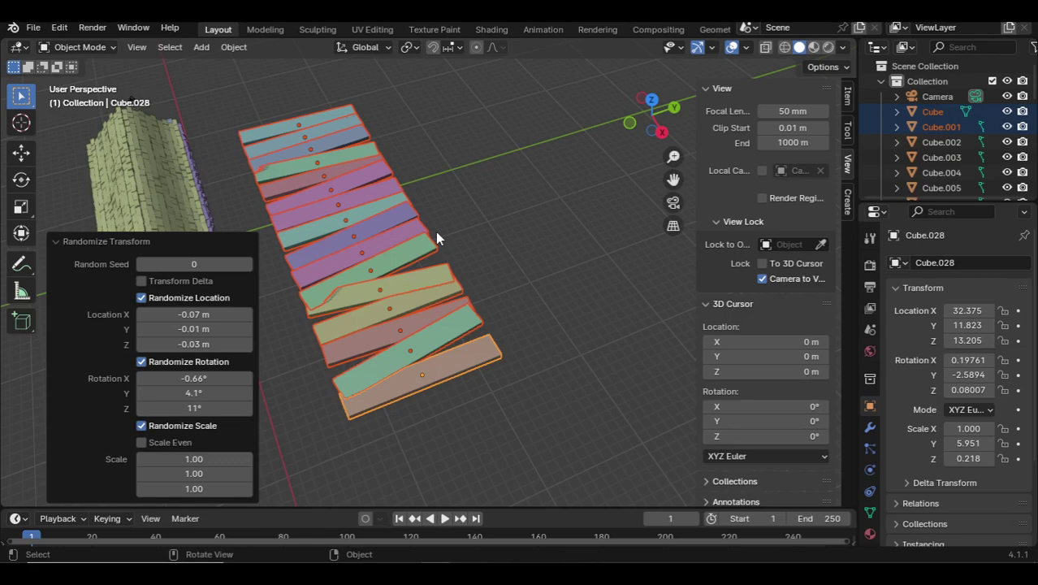
mouse_move(435, 231)
middle_mouse_down()
mouse_move(458, 237)
mouse_move(411, 213)
mouse_move(428, 172)
mouse_move(410, 366)
middle_mouse_up()
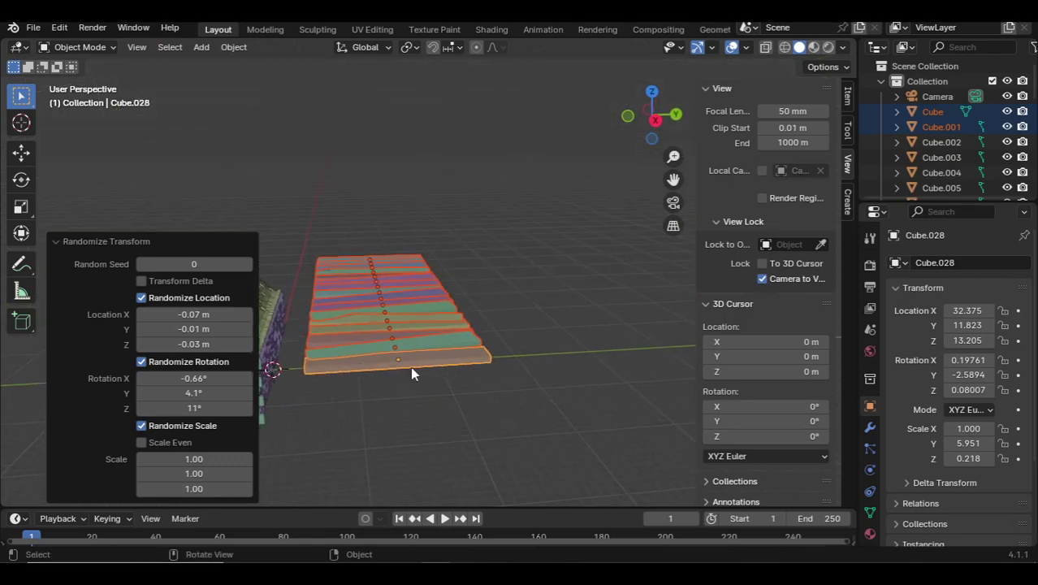
scroll(447, 266, "up", 1)
key("KP_7")
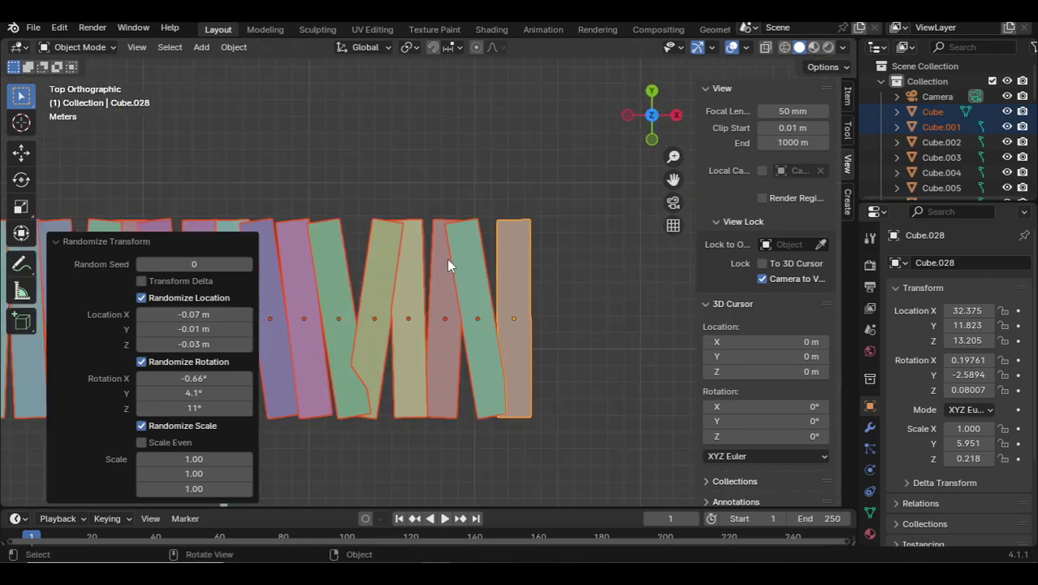
scroll(343, 325, "down", 2)
middle_click_drag(343, 325, 485, 262, "shift")
scroll(484, 269, "up", 1)
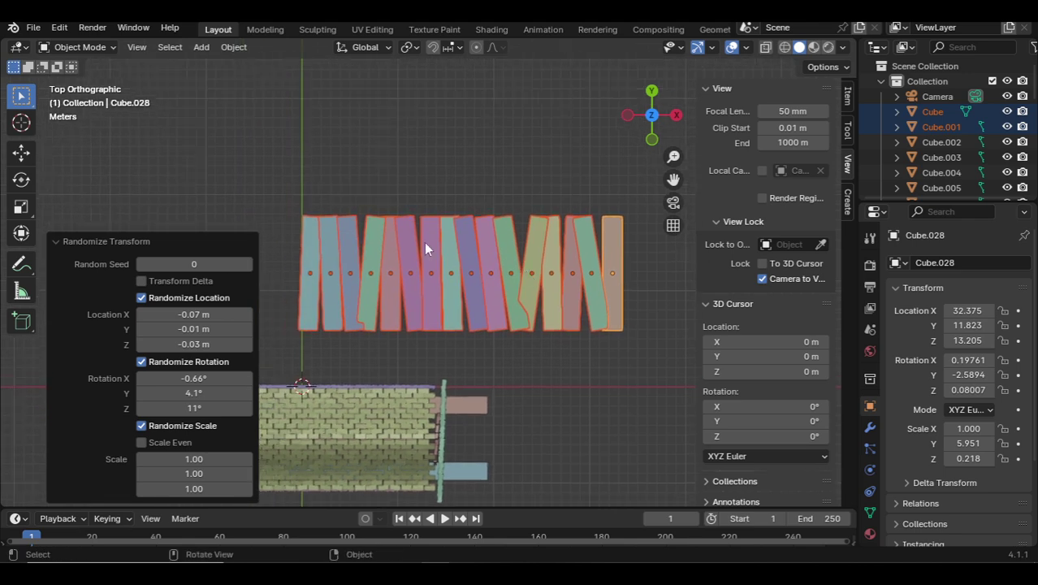
scroll(424, 242, "up", 1)
Adjust the random X tilt, X offset and vertical offset of the planks.
mouse_move(172, 371)
left_mouse_down()
mouse_move(211, 371)
mouse_move(73, 378)
left_mouse_up()
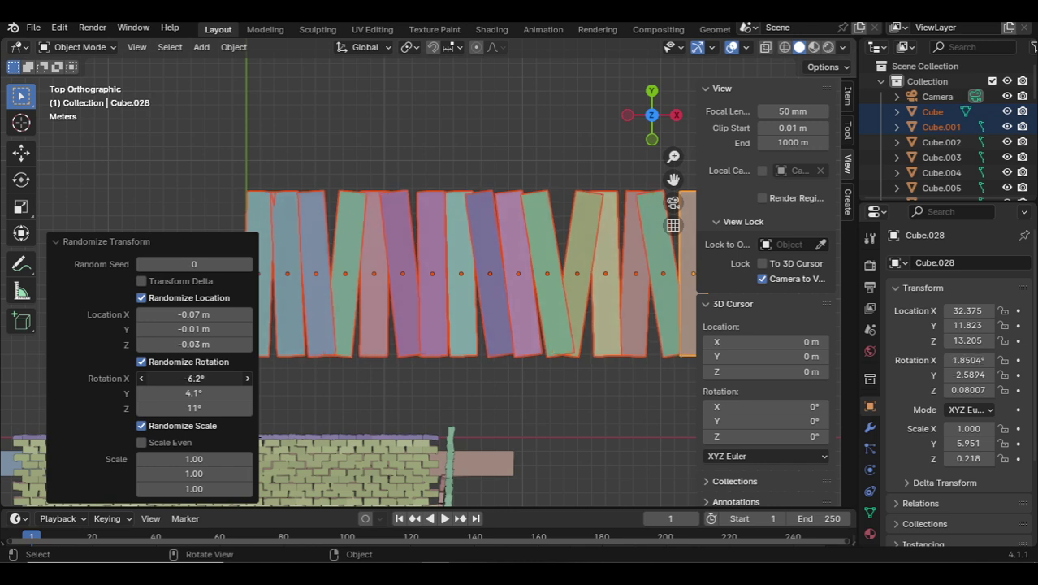
left_click_drag(193, 378, 199, 378)
mouse_move(193, 315)
left_mouse_down()
mouse_move(213, 314)
mouse_move(187, 314)
mouse_move(192, 329)
left_mouse_up()
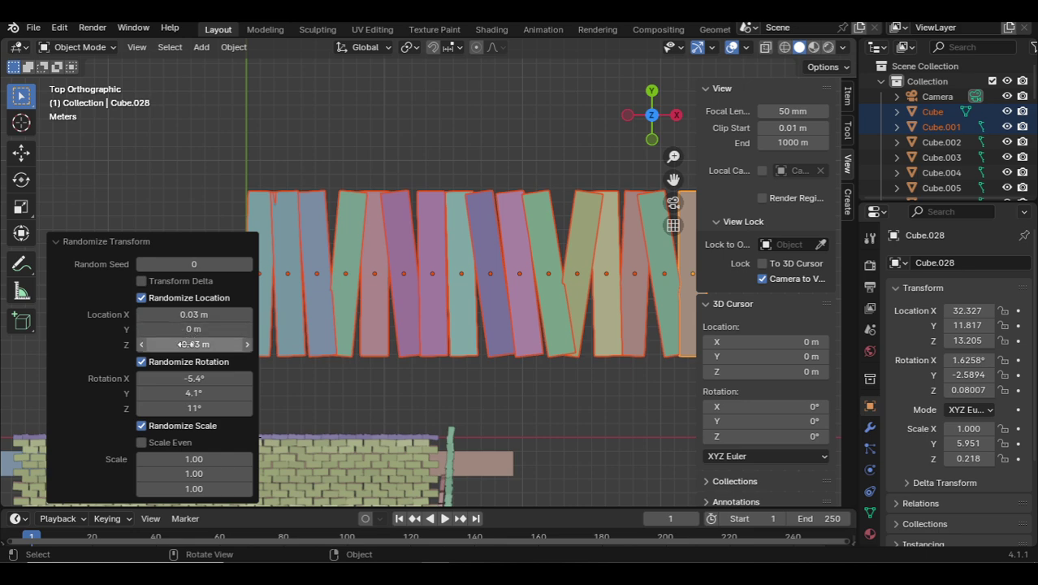
mouse_move(193, 344)
left_mouse_down()
mouse_move(189, 408)
mouse_move(231, 392)
left_mouse_up()
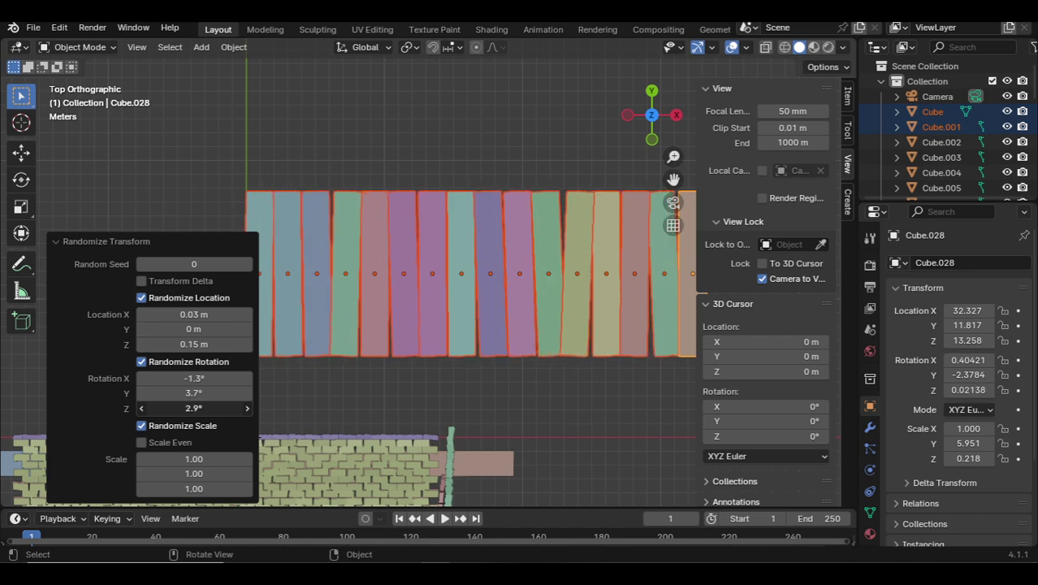
mouse_move(394, 292)
middle_mouse_down()
mouse_move(310, 146)
mouse_move(277, 114)
middle_mouse_up()
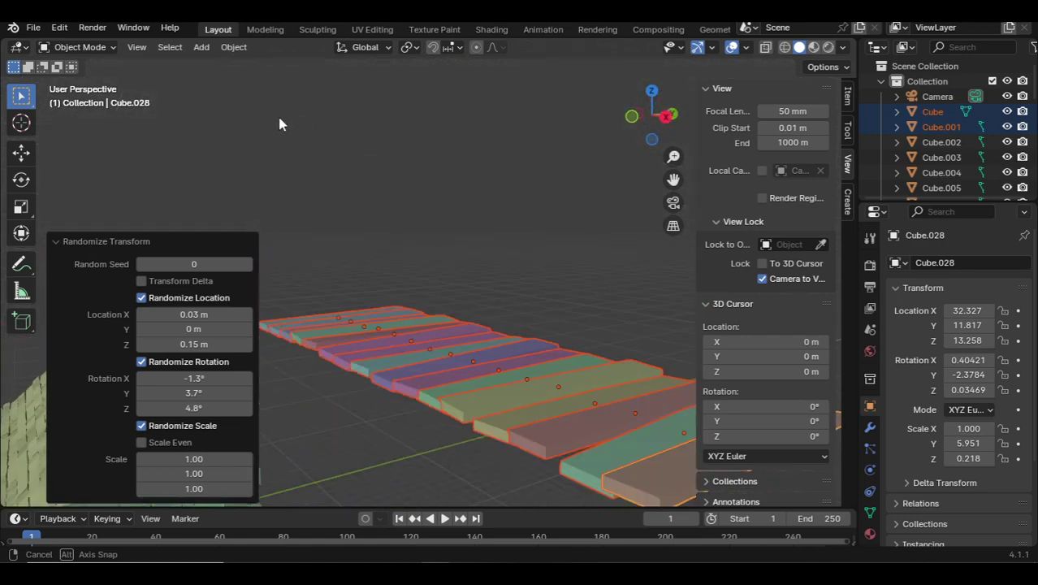
Finalize the randomness at 0.91 m Y, 0.15 m Z, 21° Y rotation, with zero X offset.
mouse_move(193, 329)
left_mouse_down()
mouse_move(213, 329)
mouse_move(212, 315)
left_mouse_up()
left_click(189, 318)
type("0")
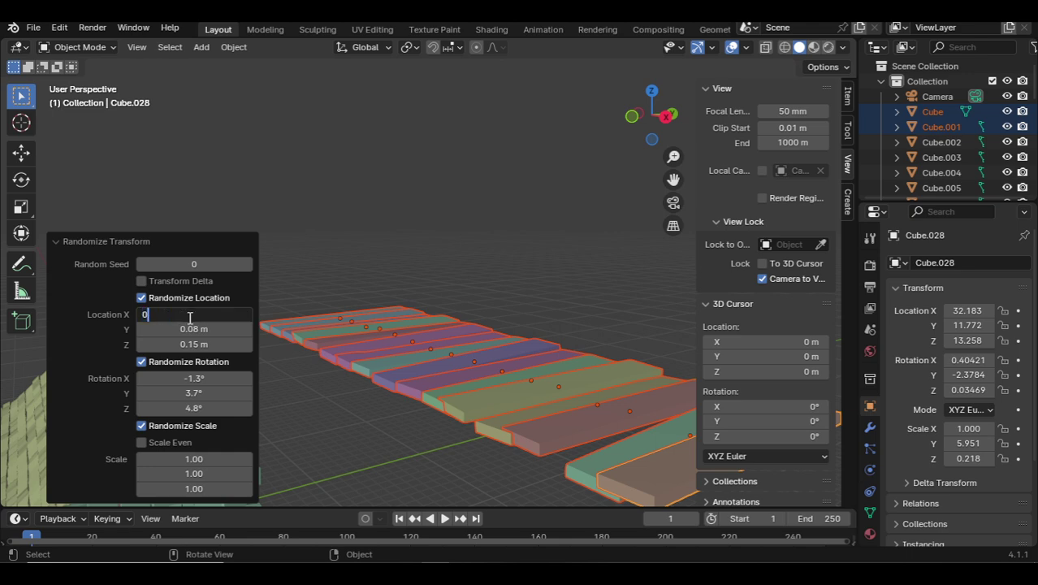
key("Return")
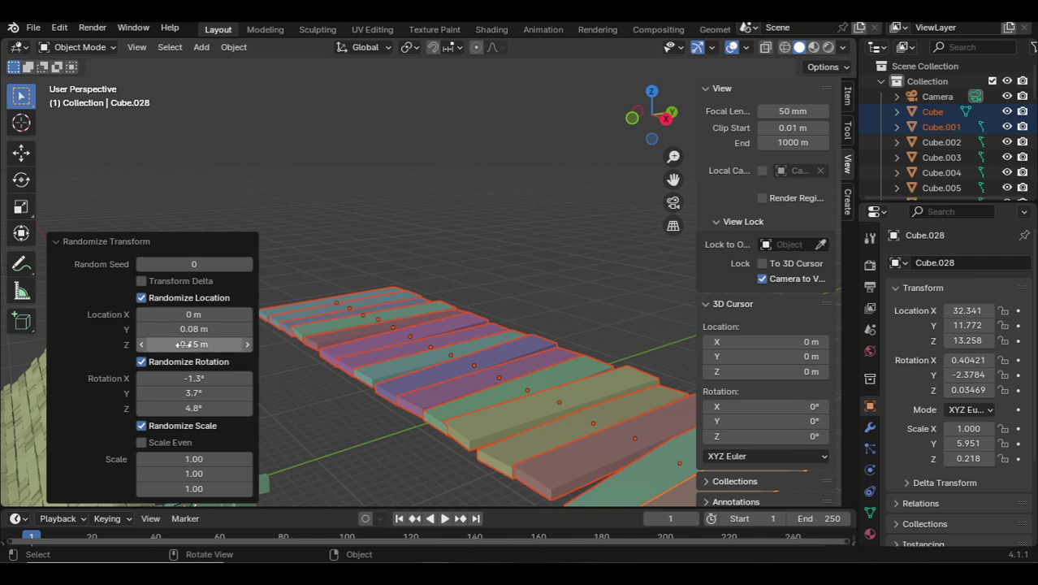
mouse_move(180, 344)
left_mouse_down()
mouse_move(219, 329)
mouse_move(181, 329)
left_mouse_up()
mouse_move(193, 393)
left_mouse_down()
mouse_move(211, 394)
mouse_move(205, 377)
left_mouse_up()
left_click(351, 299)
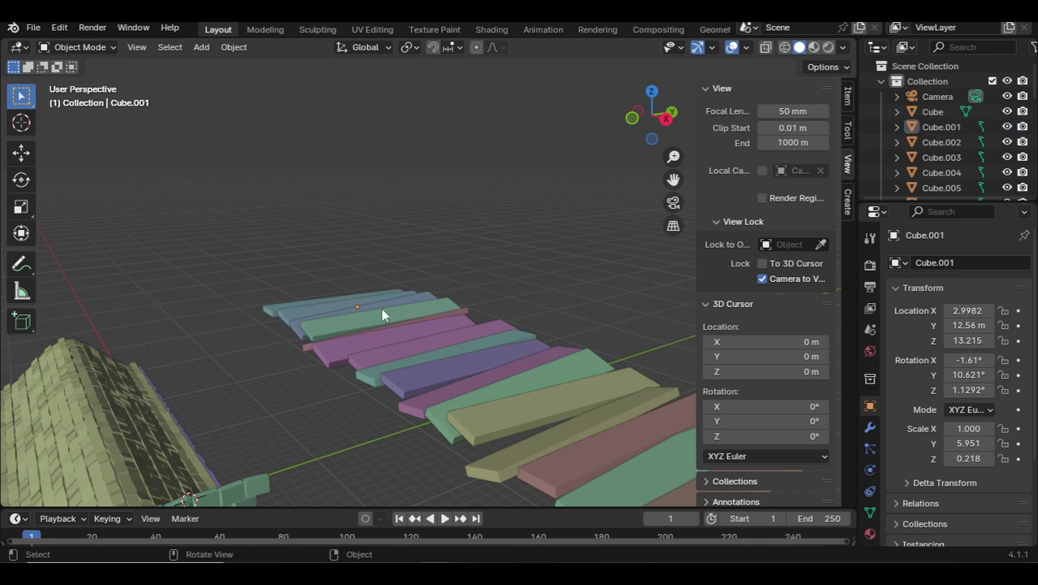
Box-select all the planks in top view and join them into one object.
mouse_move(382, 308)
middle_mouse_down()
mouse_move(537, 341)
mouse_move(481, 352)
middle_mouse_up()
key("KP_7")
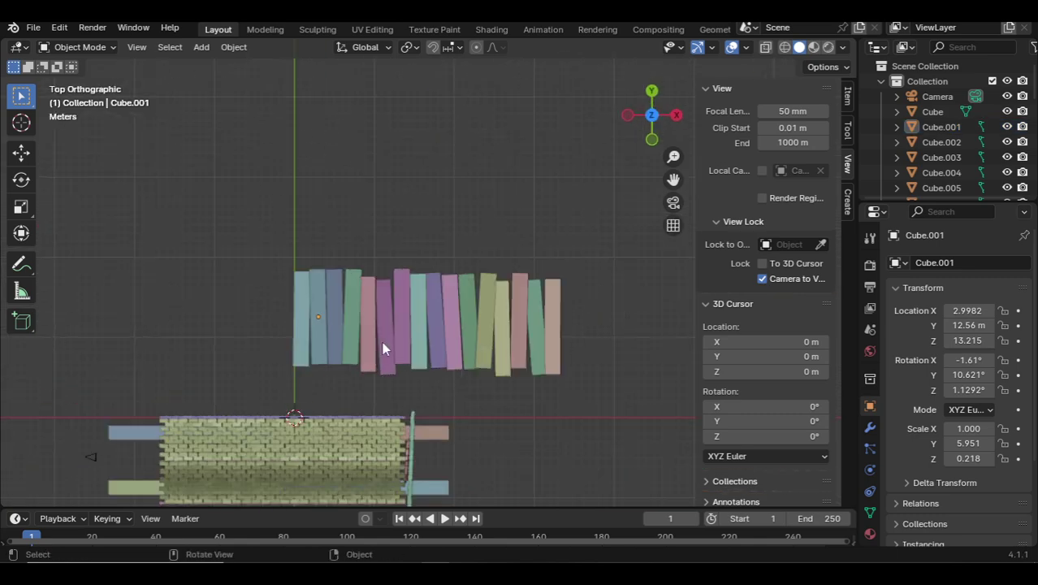
left_click_drag(603, 277, 244, 321)
key("ctrl+j")
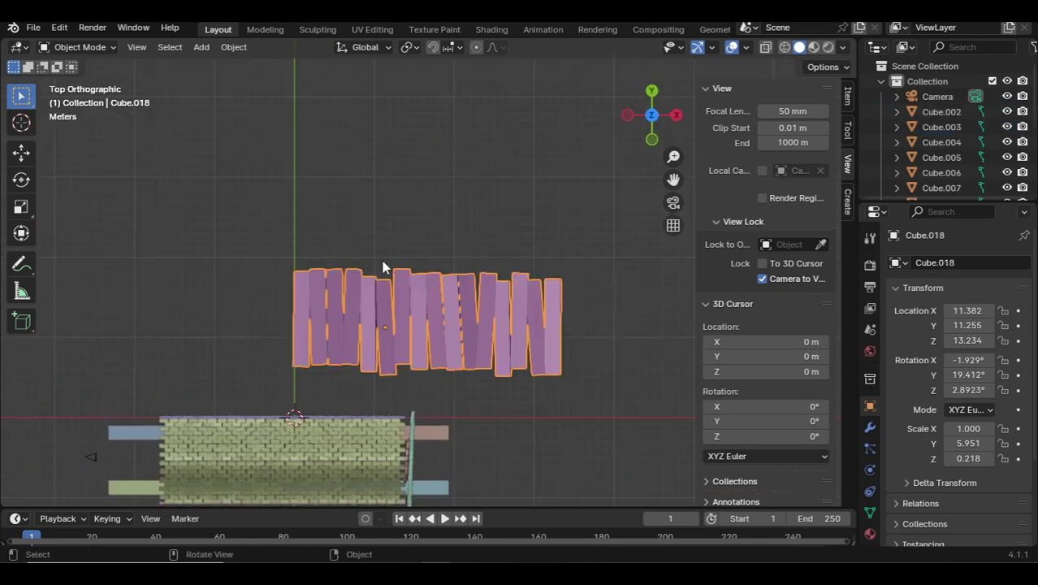
Enable Use Nodes and set Base Color to the blank abstract image from E:\Print.
left_click(869, 533)
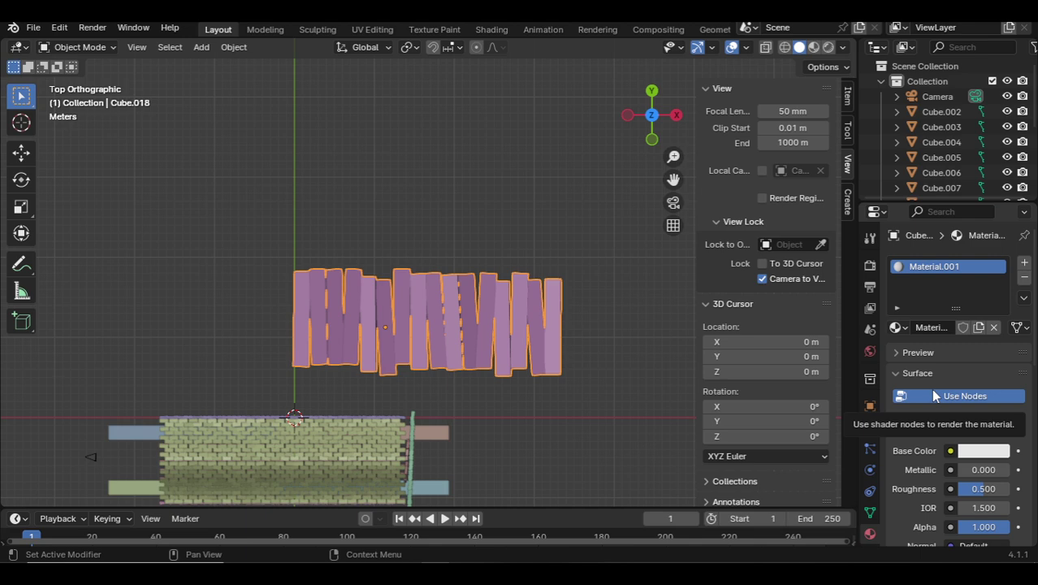
left_click(932, 394)
left_click(950, 451)
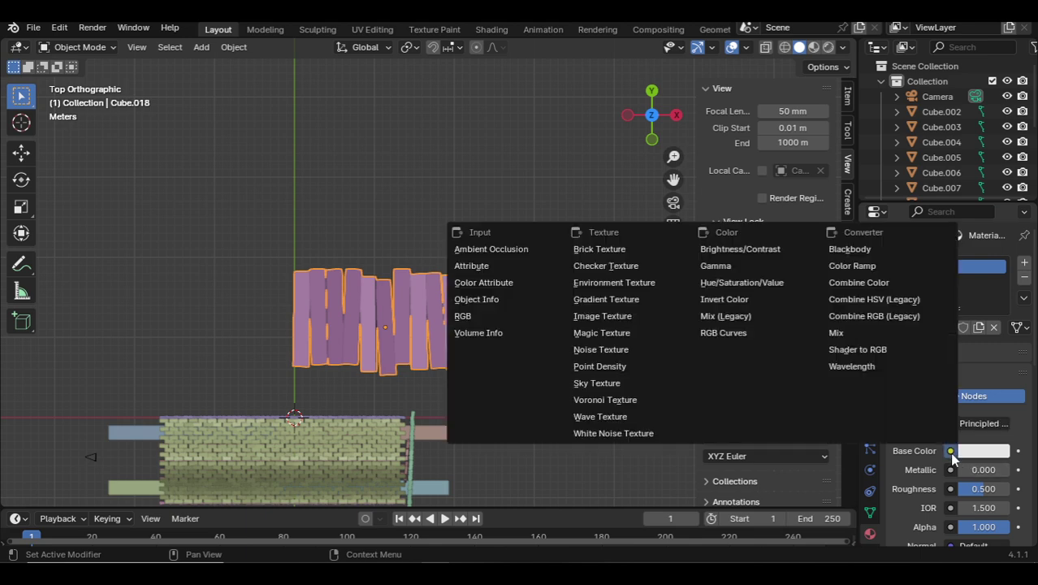
left_click(621, 316)
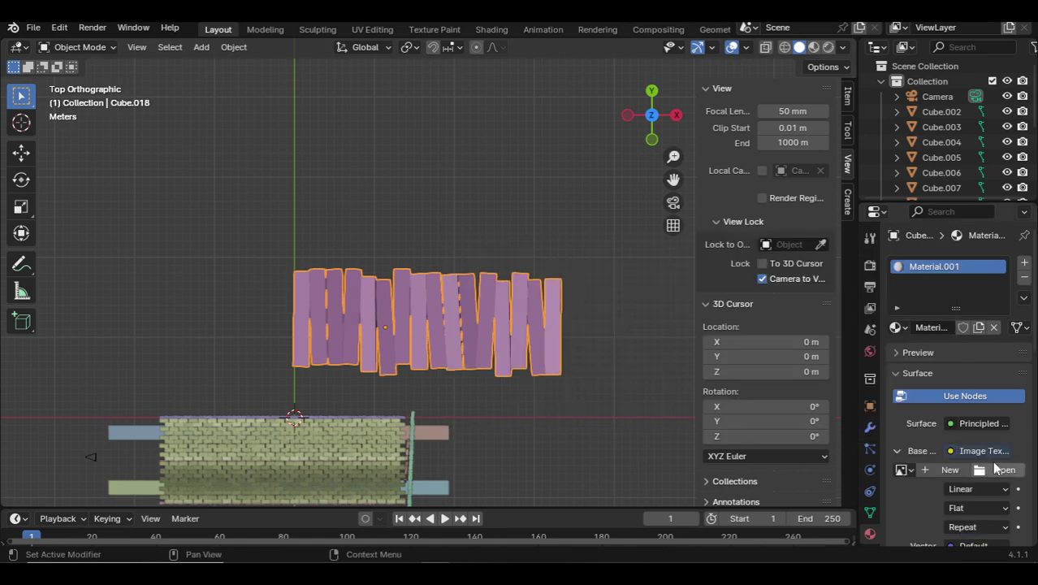
left_click(997, 470)
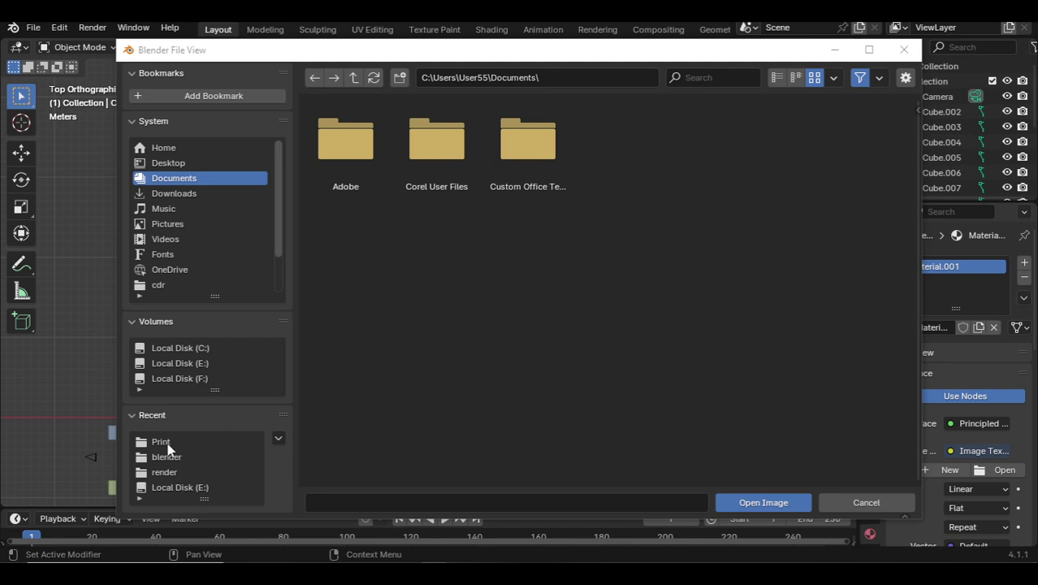
left_click(168, 444)
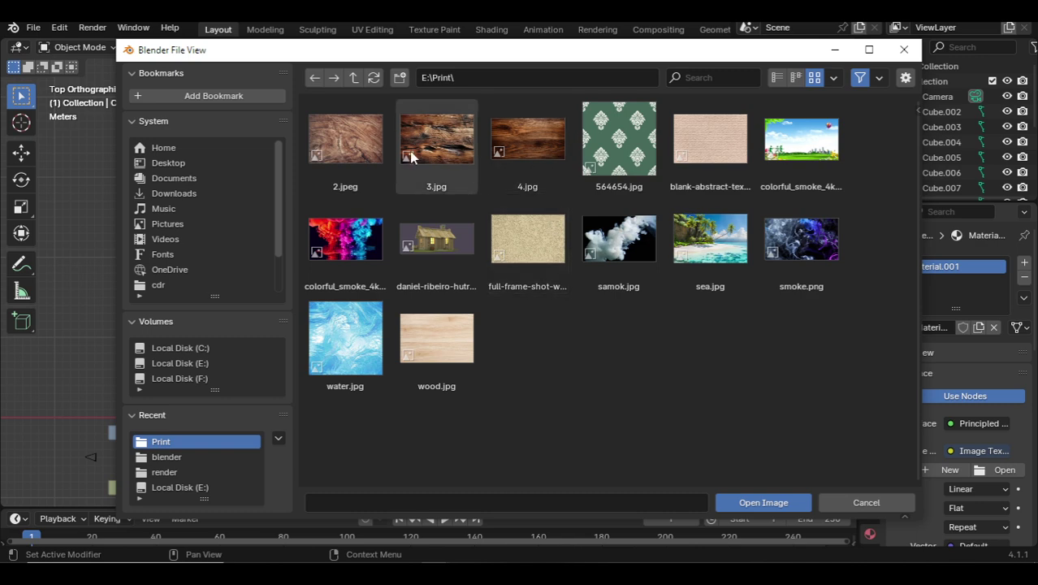
double_click(716, 148)
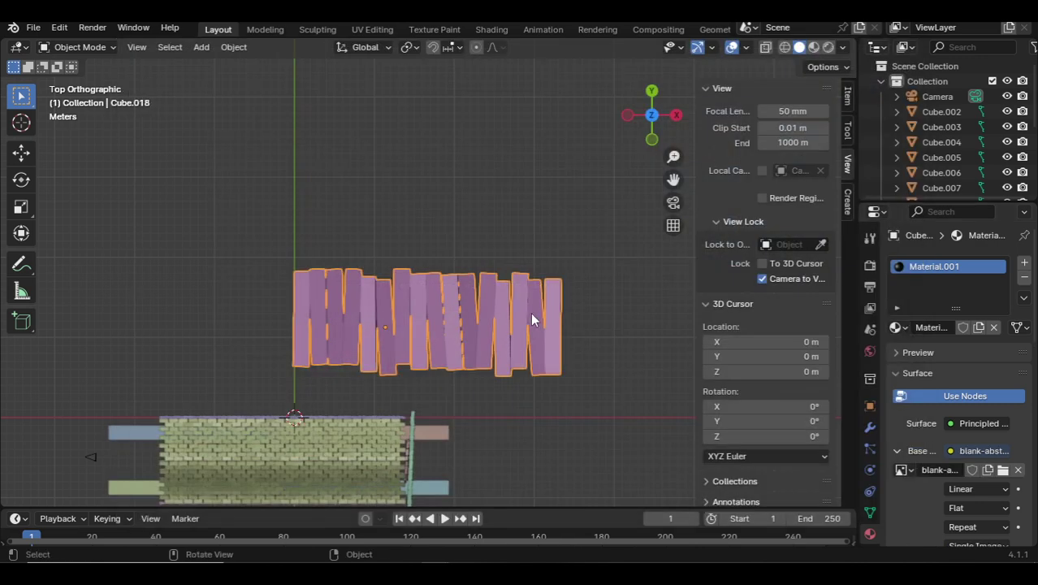
Check the viewport shading options, reselect the planks and view through the camera.
key("alt+a")
left_click(842, 47)
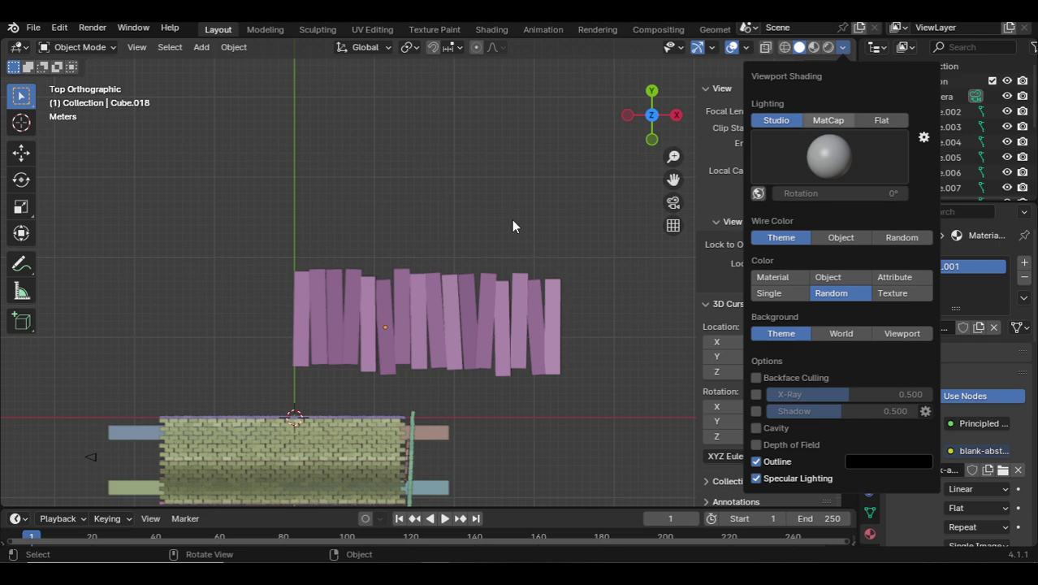
left_click(491, 296)
key("KP_0")
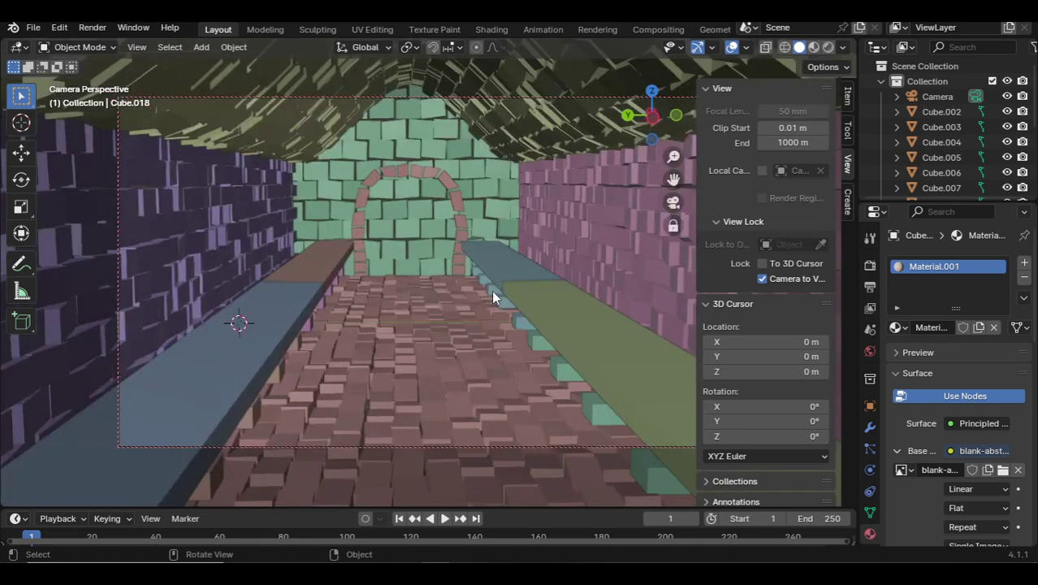
Lower the plank walkway in the right side view.
key("KP_7")
key("KP_1")
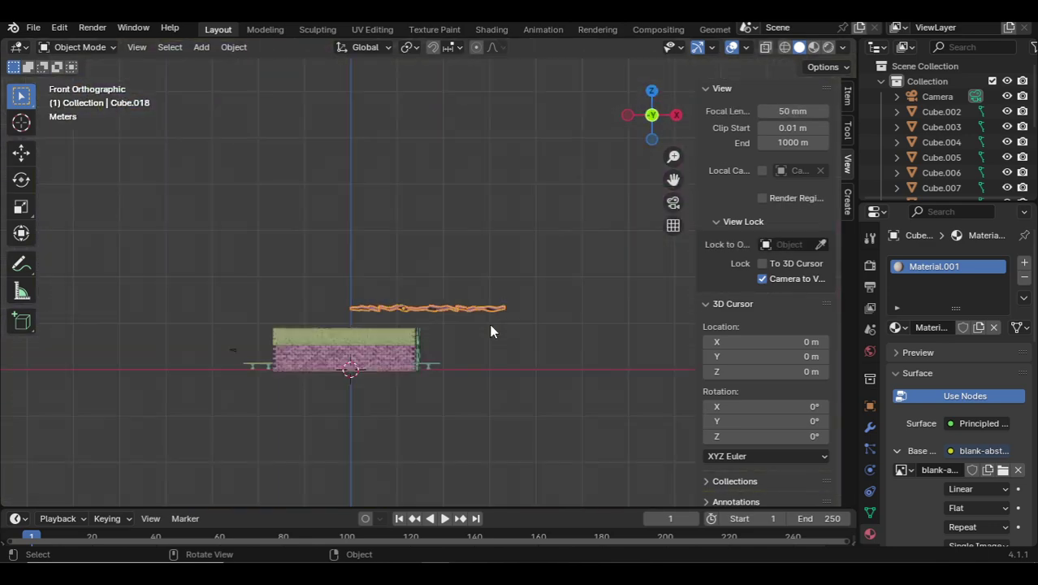
key("KP_3")
scroll(479, 323, "up", 5)
scroll(482, 330, "down", 2)
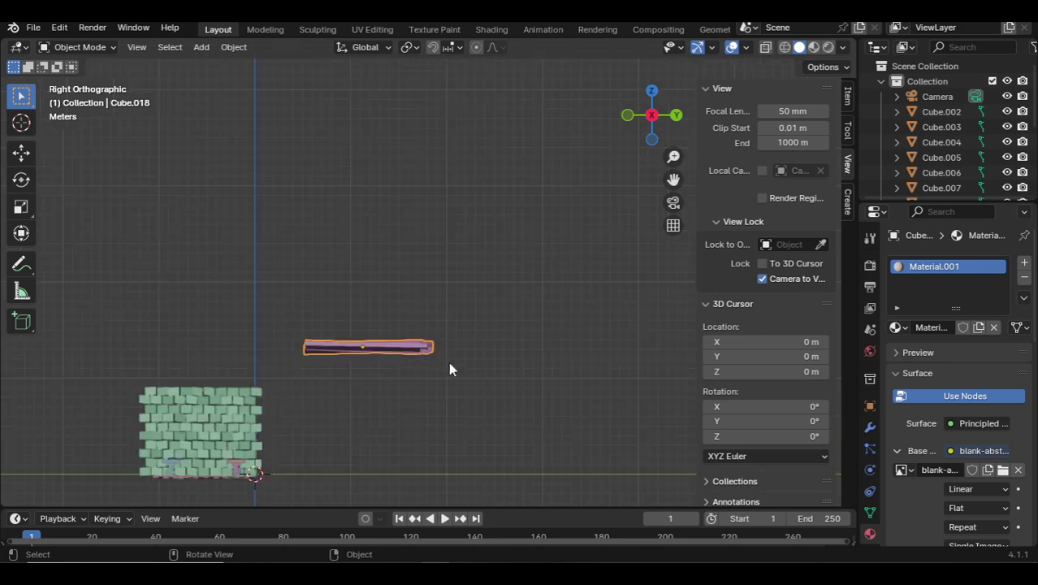
key("g")
left_click(291, 431)
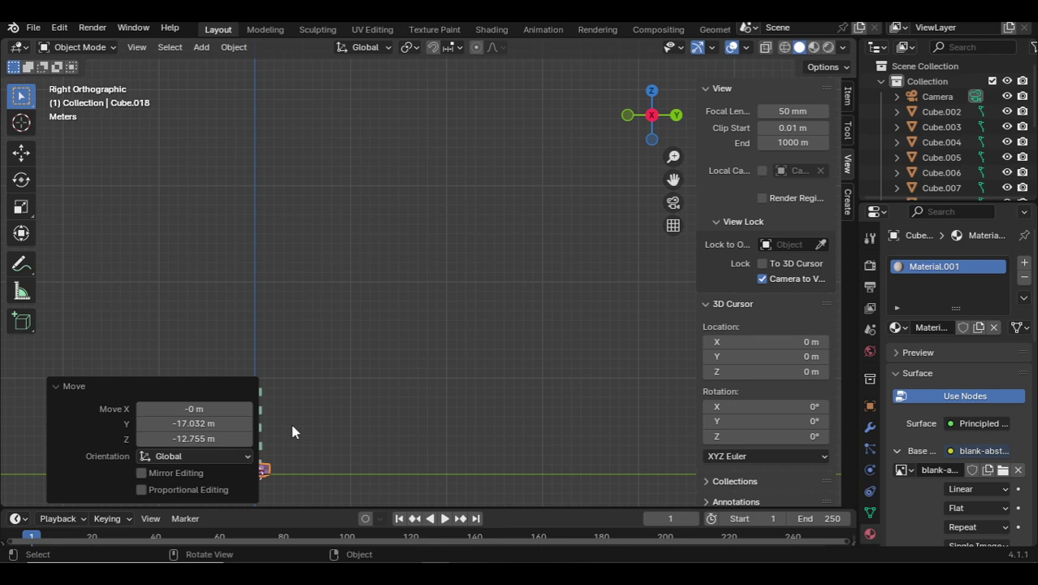
Frame the tunnel end wall in left side view and select the walkway.
middle_click_drag(514, 363, 445, 393)
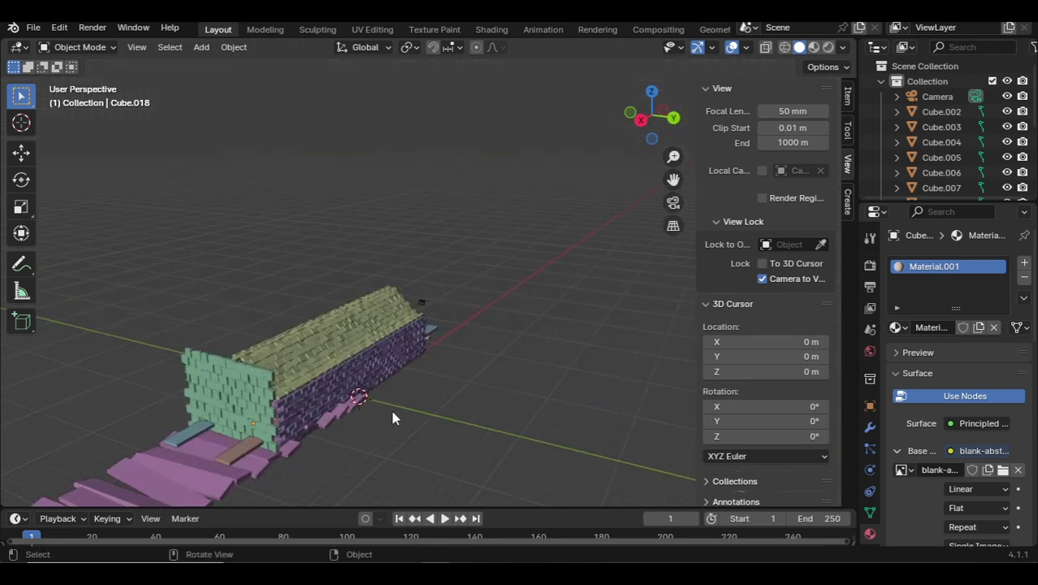
key("KP_1")
key("KP_3")
key("ctrl+KP_3")
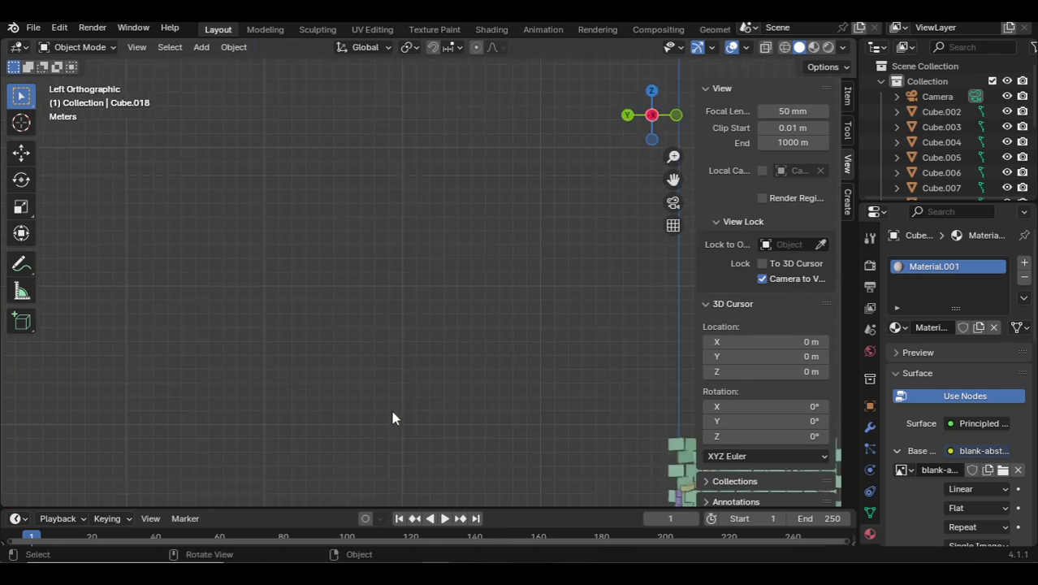
middle_click_drag(387, 424, 301, 402, "shift")
scroll(404, 379, "up", 5)
scroll(431, 275, "up", 1)
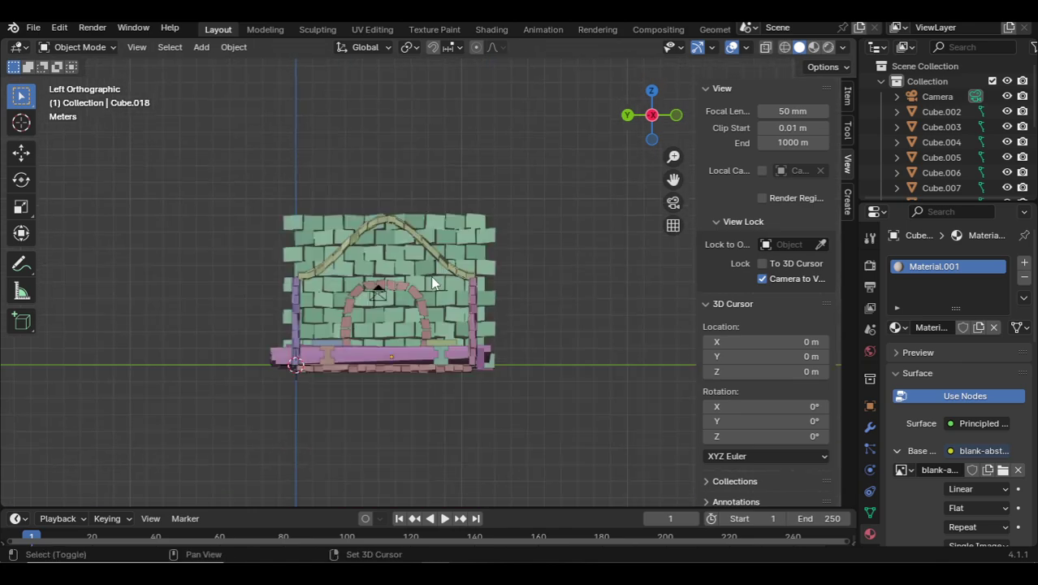
scroll(407, 394, "up", 4)
left_click(398, 446)
middle_click_drag(396, 472, 479, 338, "shift")
Scale the walkway to 0.482 and lower it slightly along Z.
key("s")
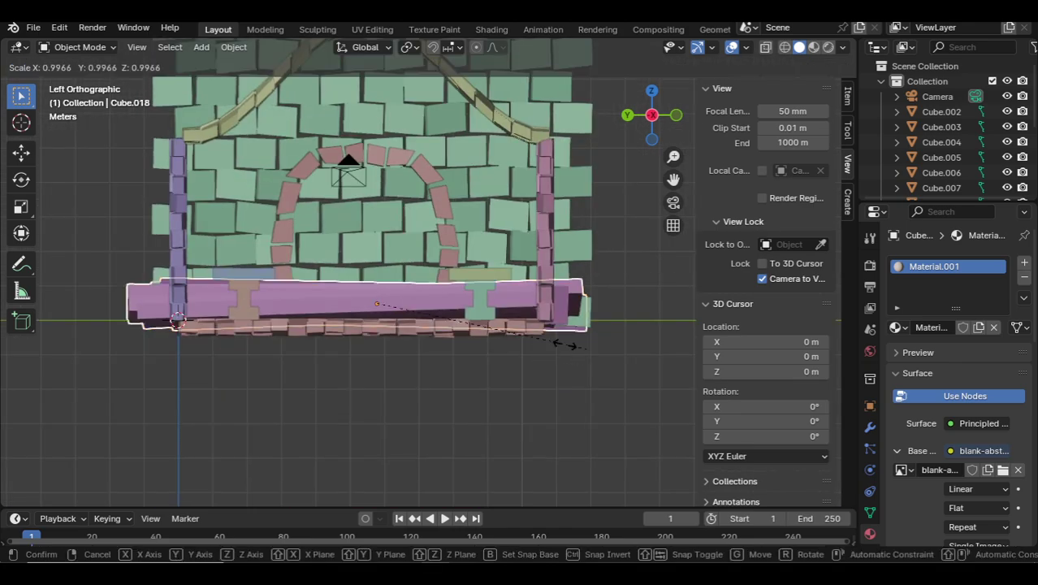
left_click(477, 329)
scroll(483, 337, "up", 4)
key("g")
key("z")
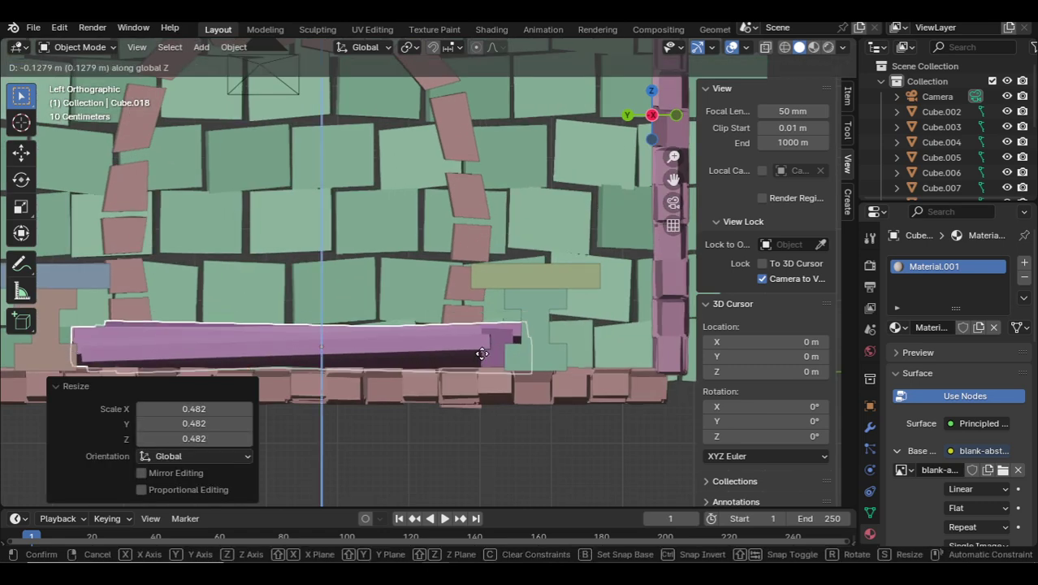
left_click(479, 363)
Move the walkway −13.107 m along X into the tunnel.
middle_click_drag(484, 289, 484, 289)
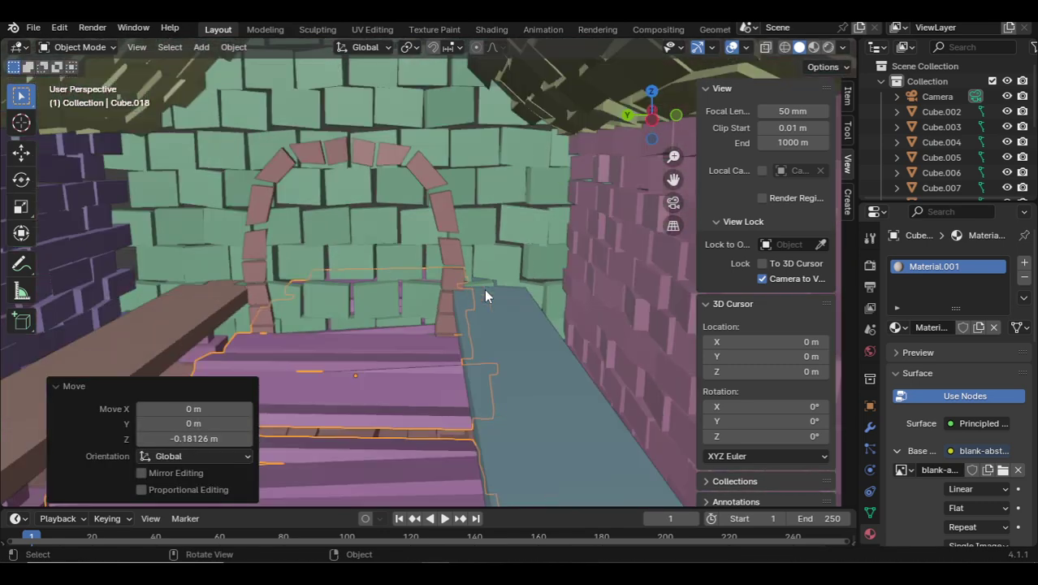
scroll(485, 293, "down", 3)
key("g")
key("y")
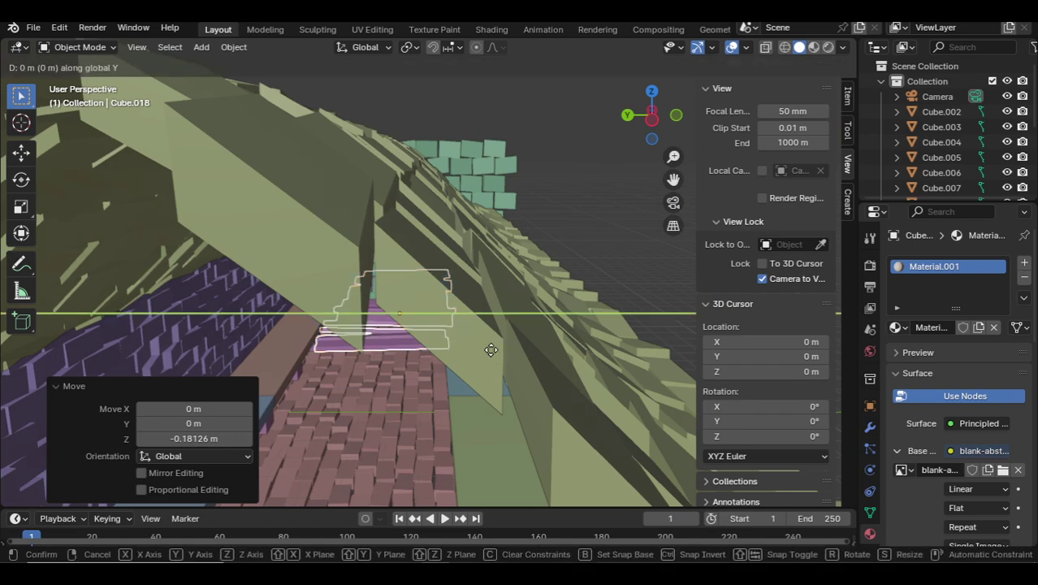
key("x")
left_click(453, 460)
middle_click_drag(453, 460, 466, 450)
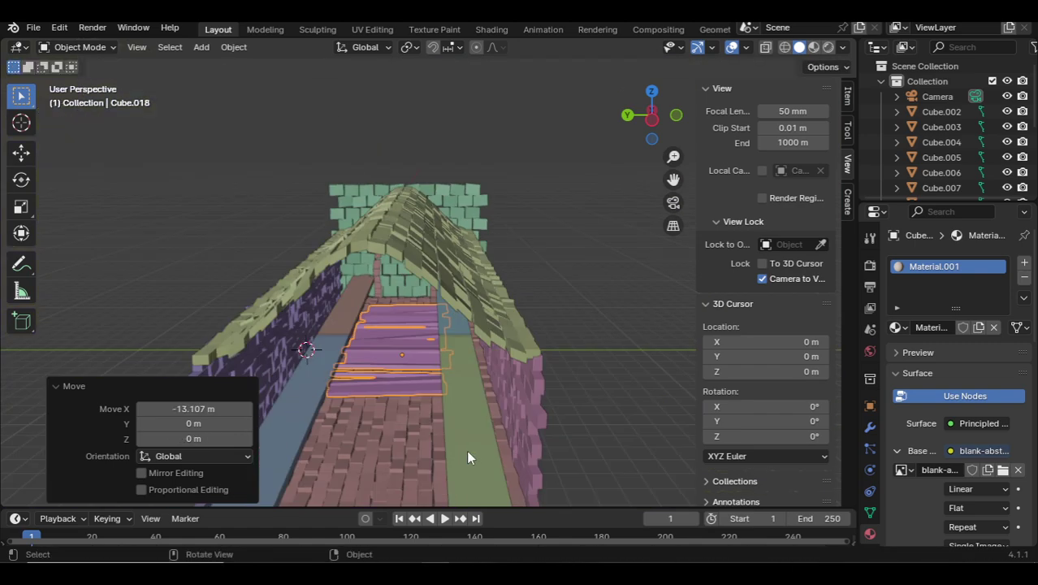
scroll(493, 377, "down", 2)
middle_click_drag(494, 360, 489, 311)
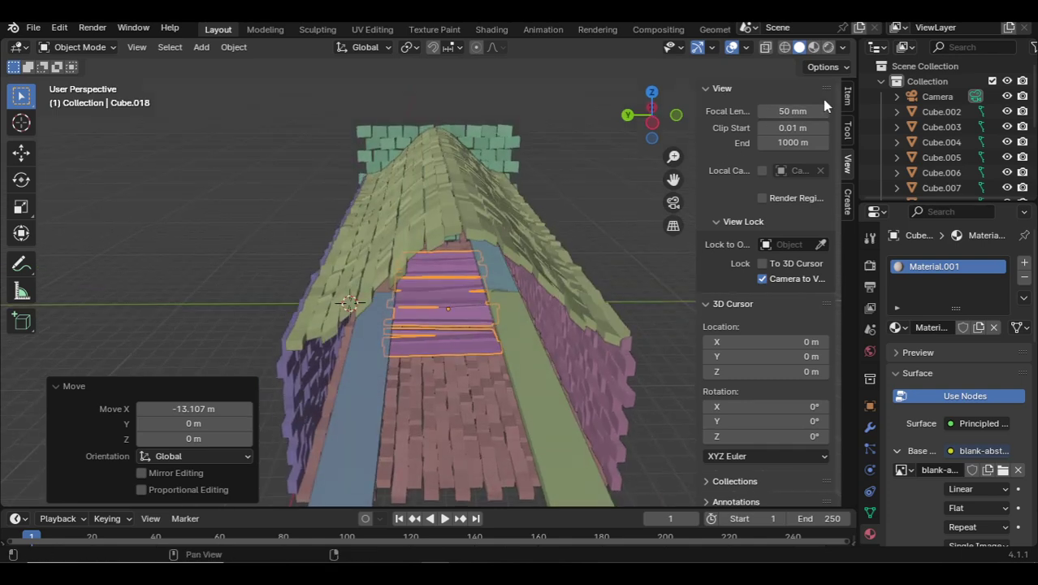
Switch to Material Preview, load 4.jpg as the plank texture, and select the roof.
left_click(818, 48)
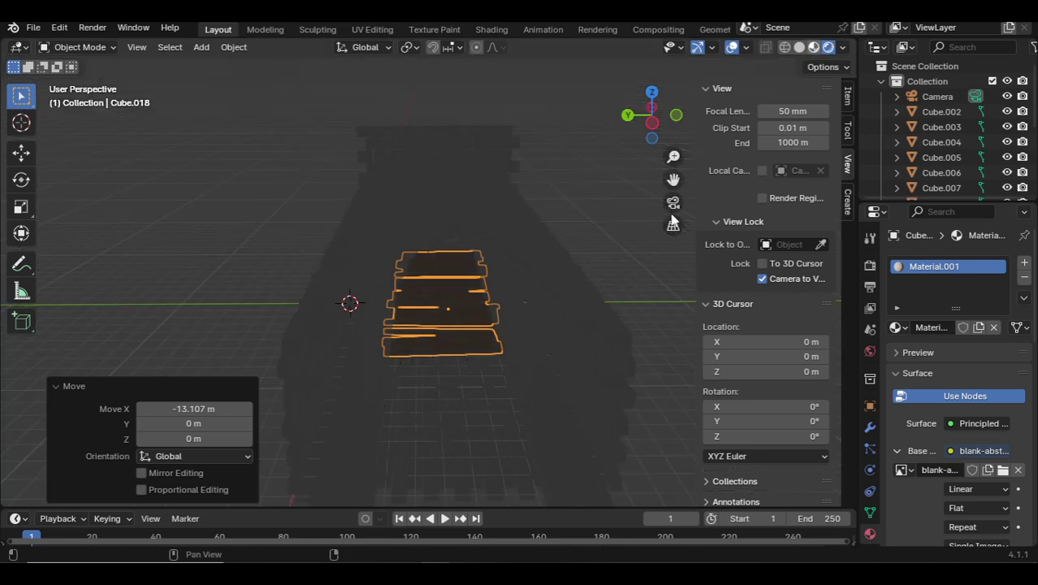
key("z")
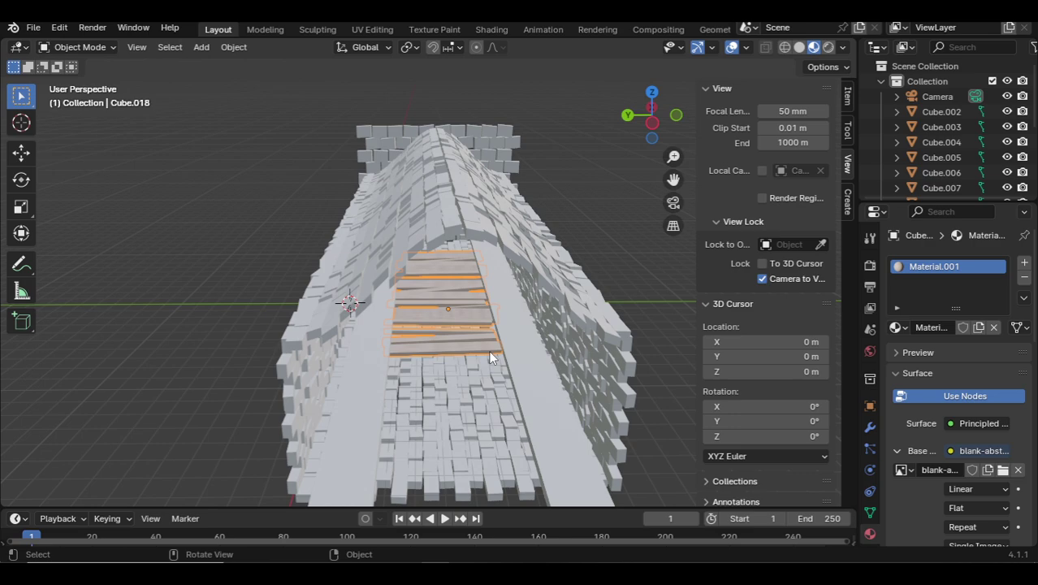
left_click(1003, 469)
double_click(536, 130)
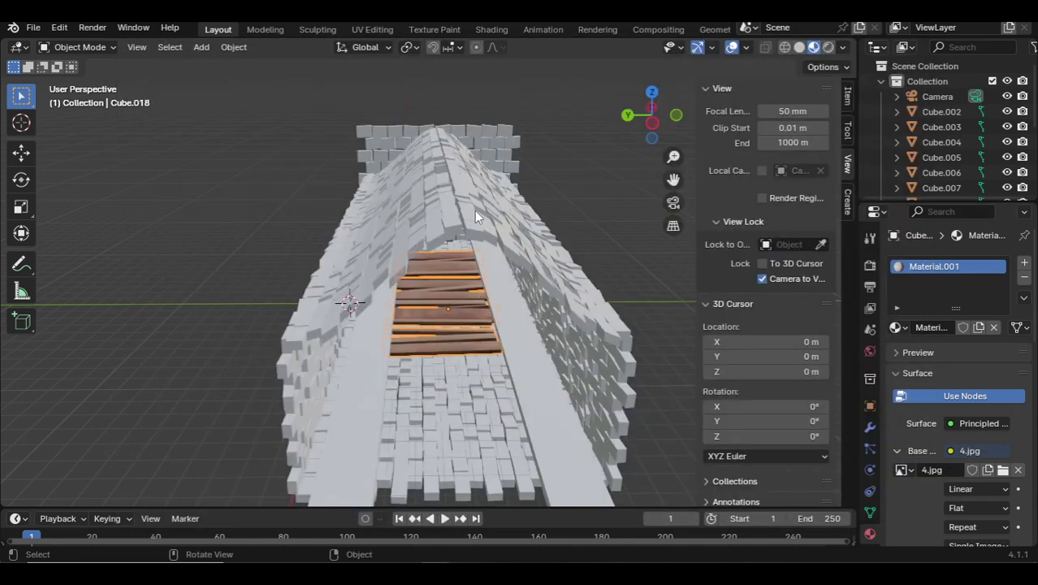
left_click(553, 290)
Hide the roof and shift the plank floor 4.84 m along X in top view.
key("h")
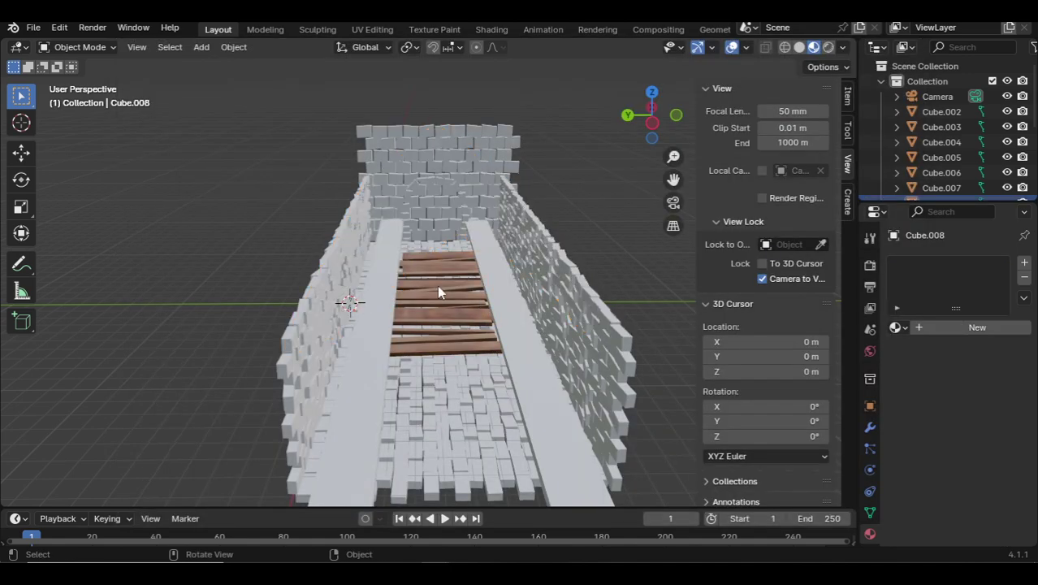
left_click(437, 293)
key("KP_7")
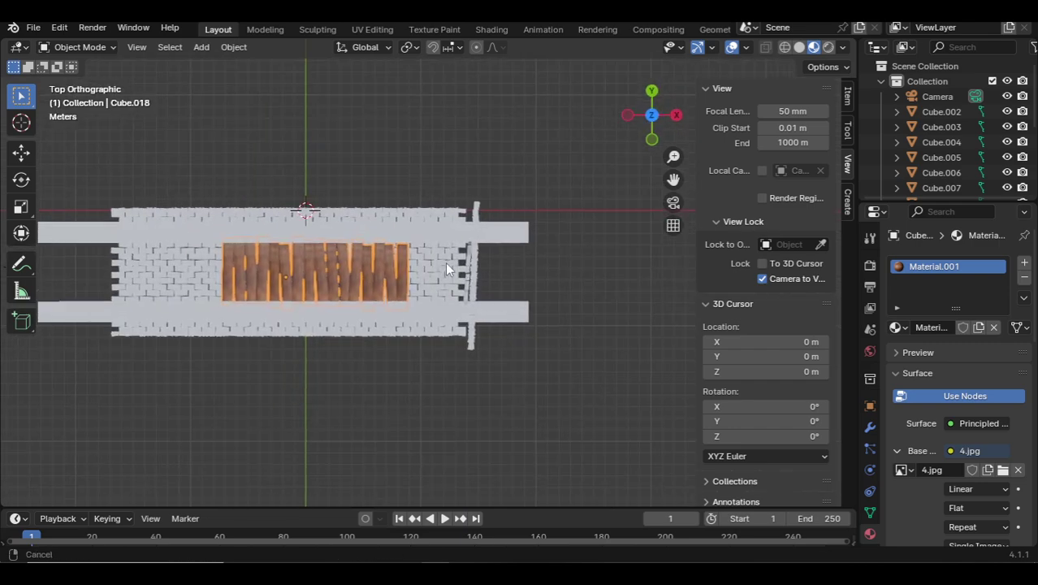
scroll(445, 269, "up", 1)
scroll(435, 260, "up", 1)
middle_click_drag(473, 258, 538, 257, "shift")
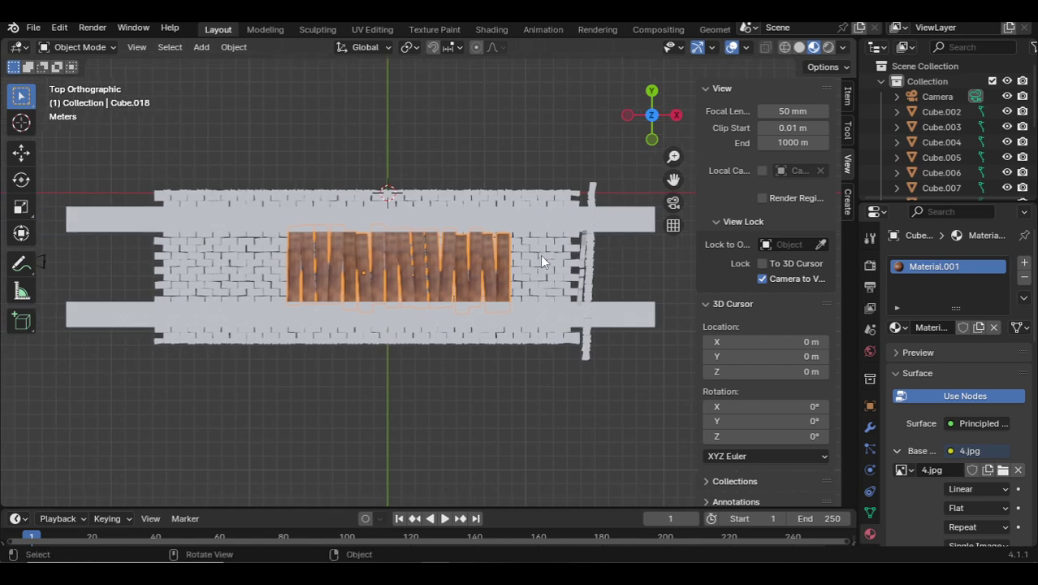
key("g")
key("x")
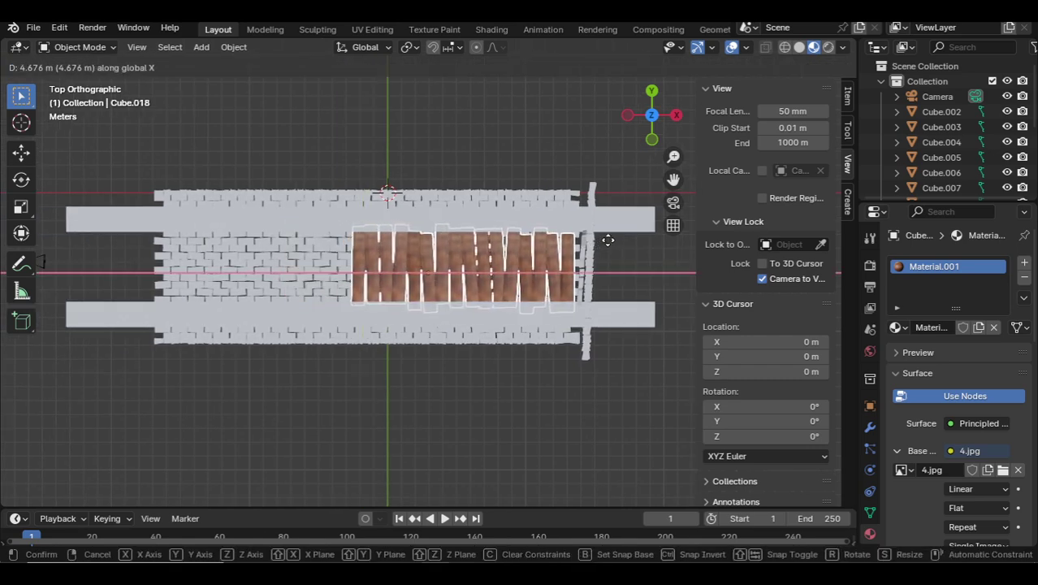
left_click(607, 242)
Duplicate the plank floor and place the copy beside the original along X.
scroll(545, 272, "up", 2)
left_click(528, 280)
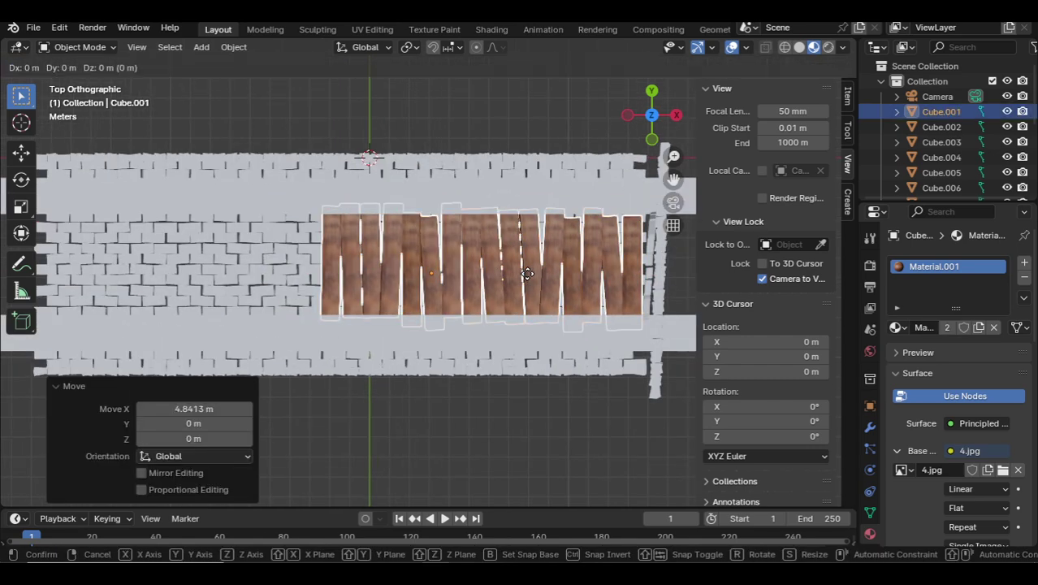
key("g")
key("x")
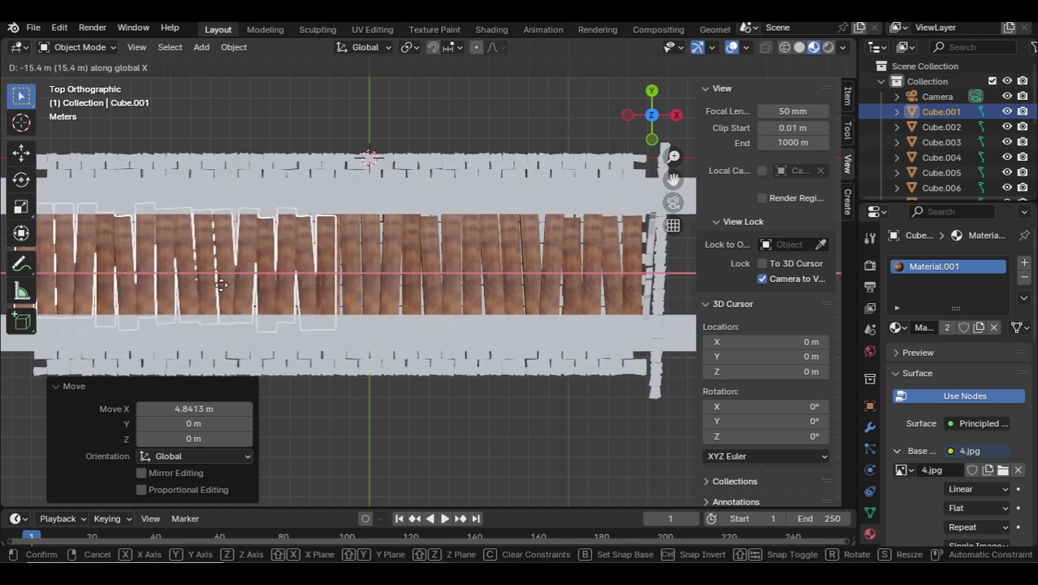
left_click(273, 257)
scroll(272, 231, "down", 3)
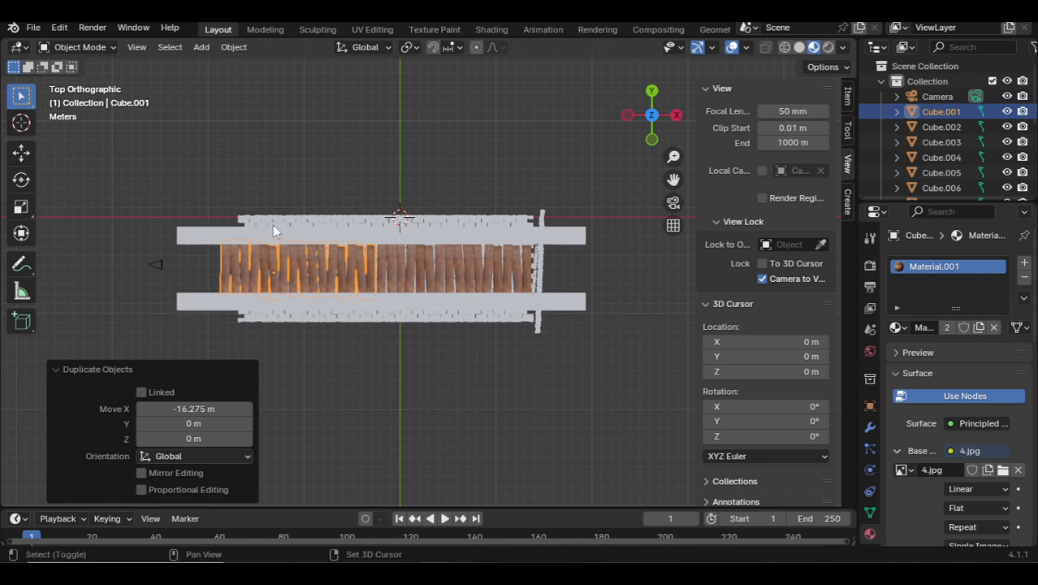
Scale both floor pieces to 0.940 on X and align them along X.
left_click(512, 283, "shift")
scroll(506, 274, "up", 2)
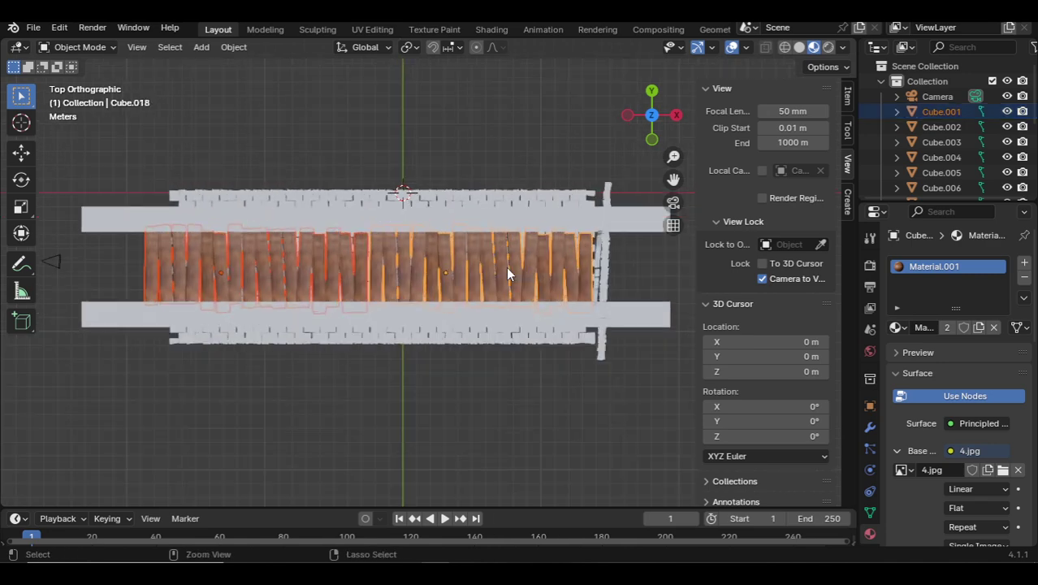
key("s")
key("x")
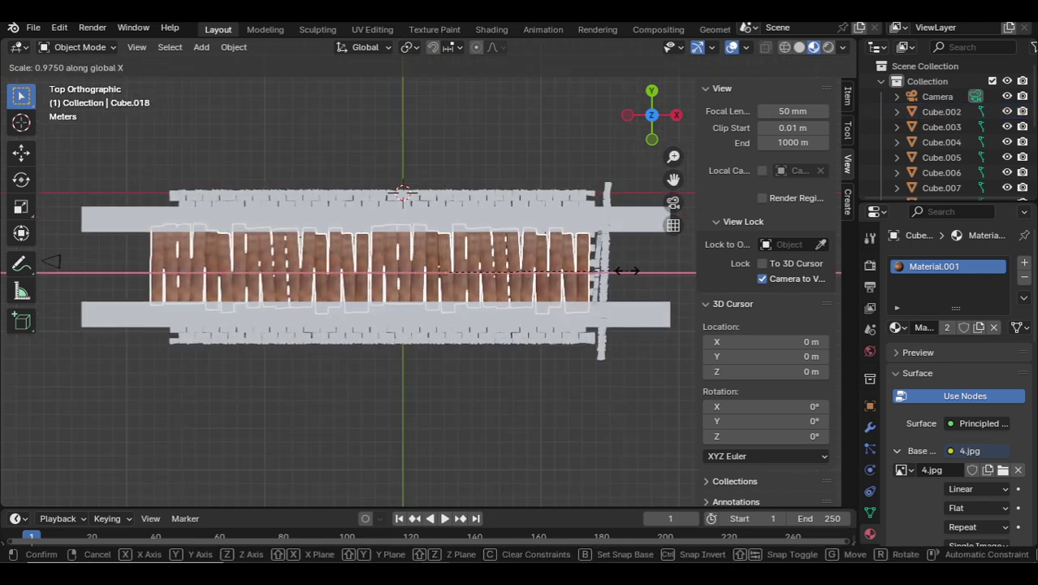
left_click(562, 270)
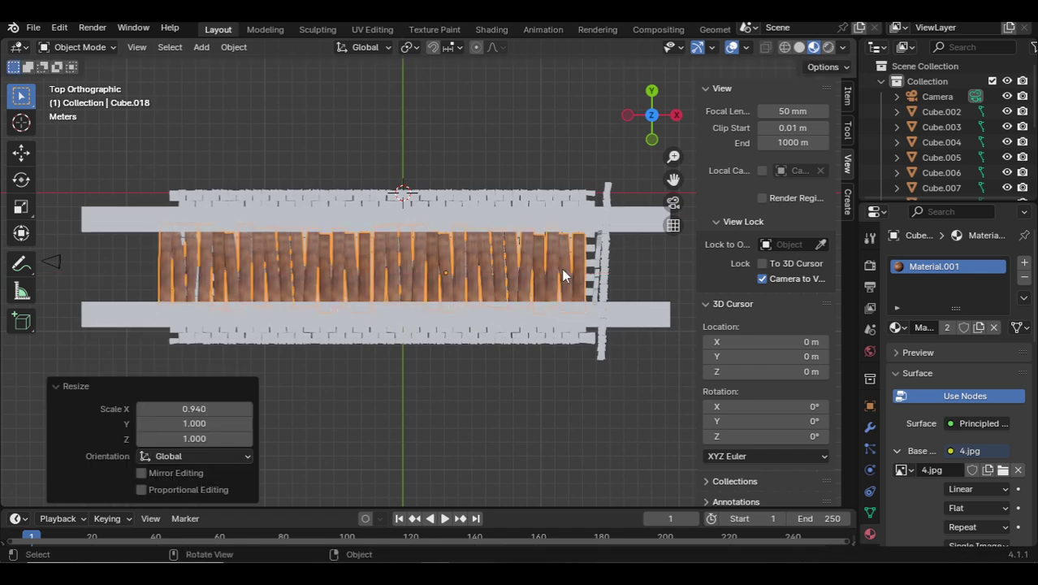
key("shift+d")
key("x")
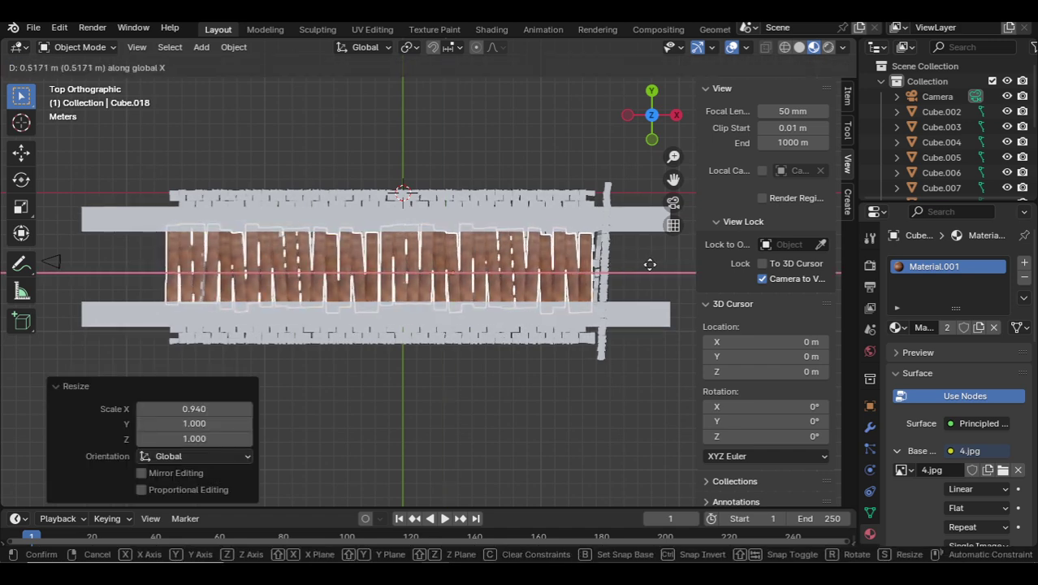
left_click(657, 263)
middle_click_drag(533, 193, 490, 266)
Widen the plank floor to 1.085 along Y.
left_click(475, 228, "shift")
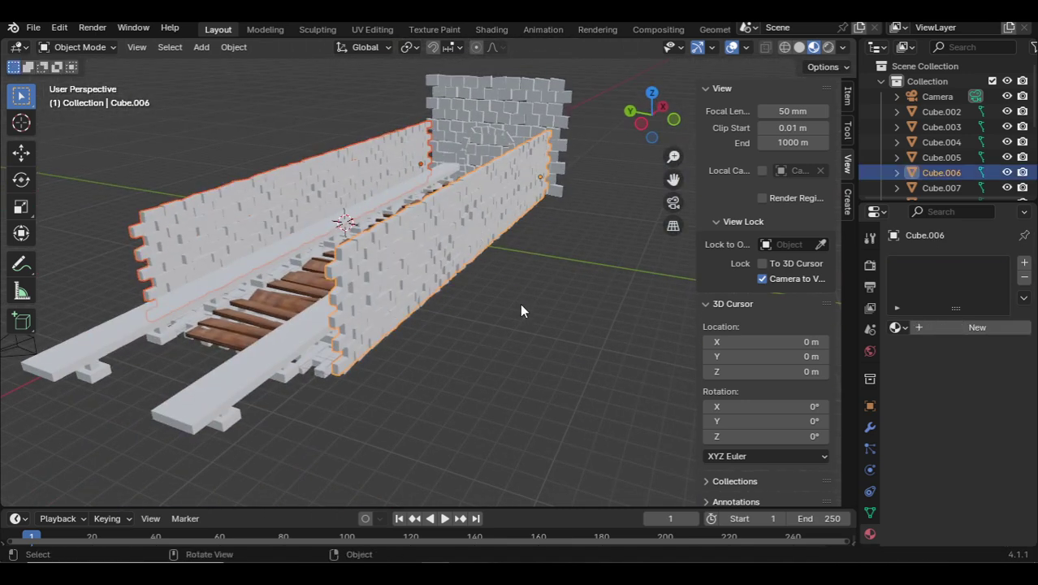
left_click(357, 190)
middle_click_drag(394, 270, 430, 255)
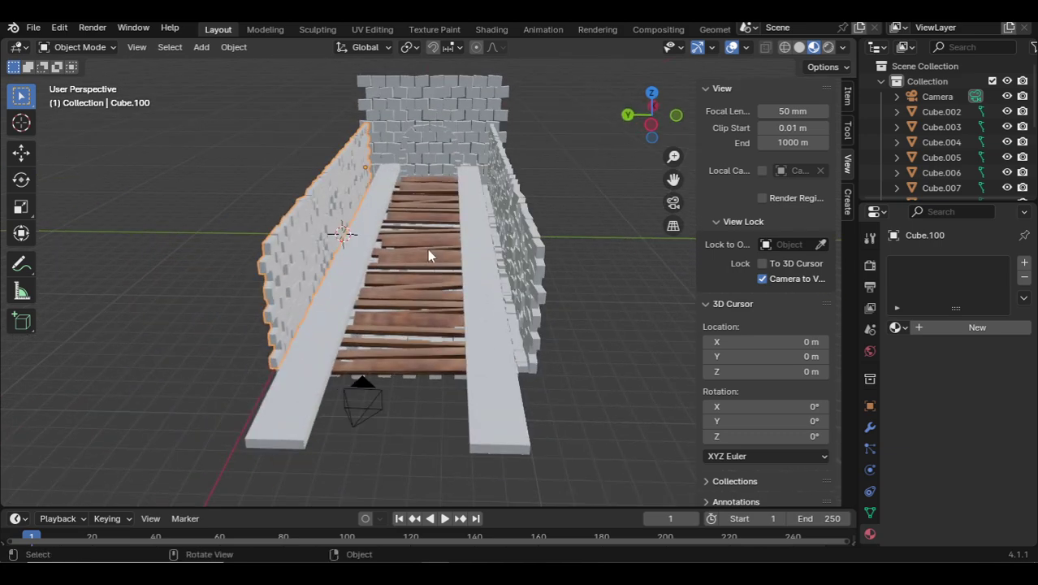
left_click(428, 256)
scroll(508, 260, "up", 4)
key("s")
key("x")
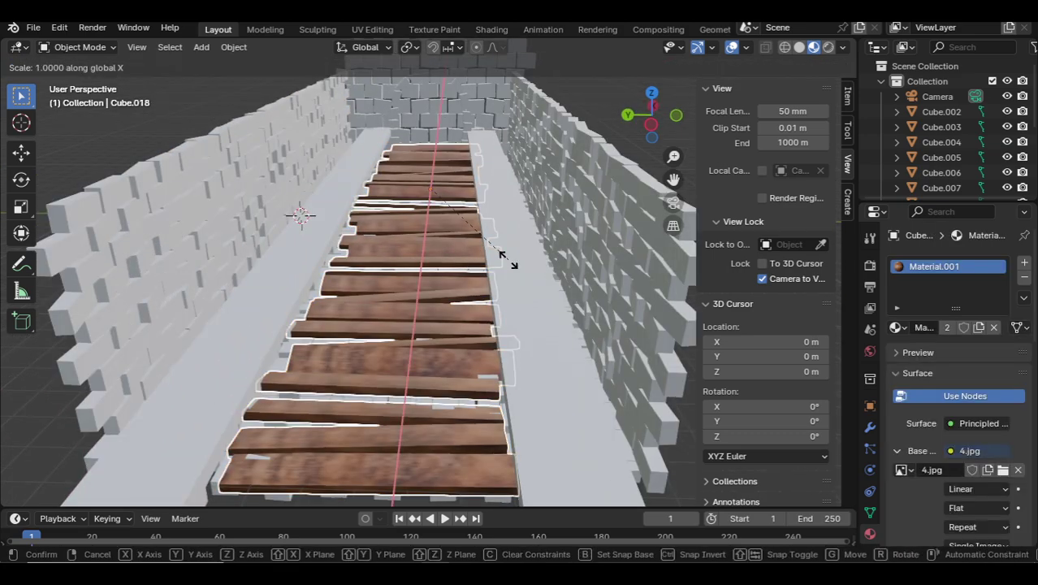
key("y")
left_click(444, 295)
scroll(444, 296, "down", 4)
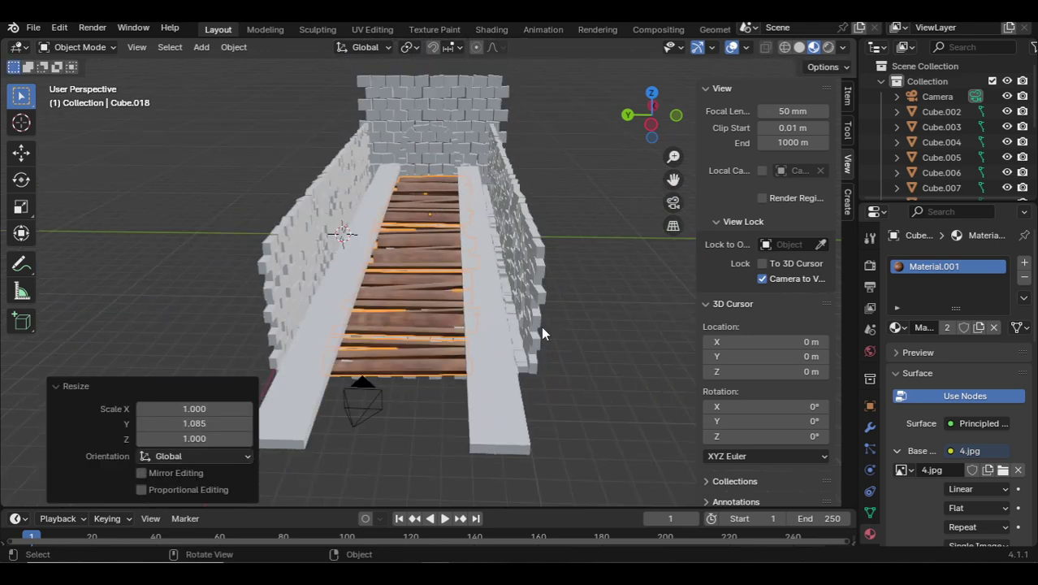
key("s")
key("x")
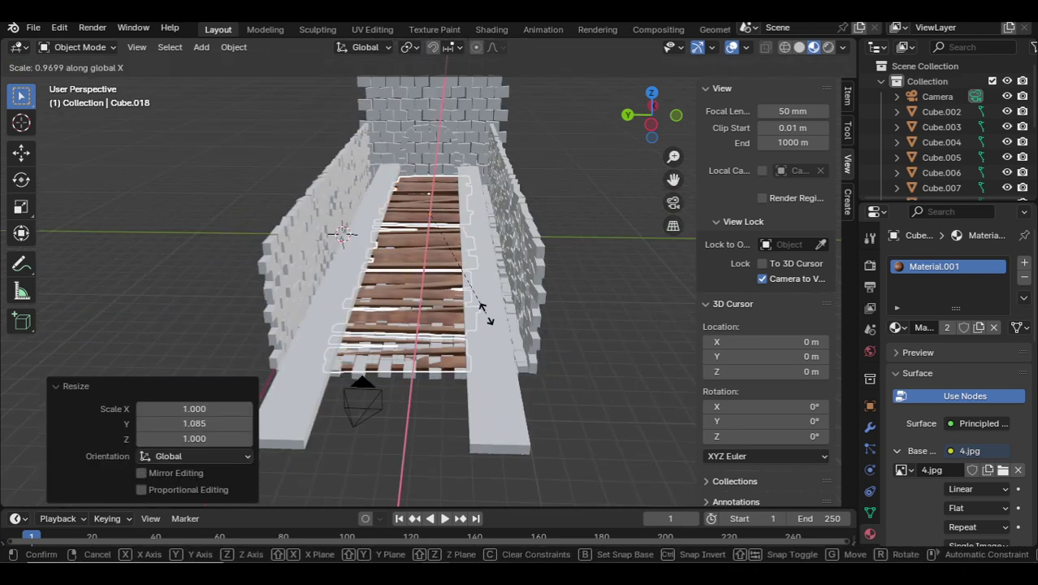
key("y")
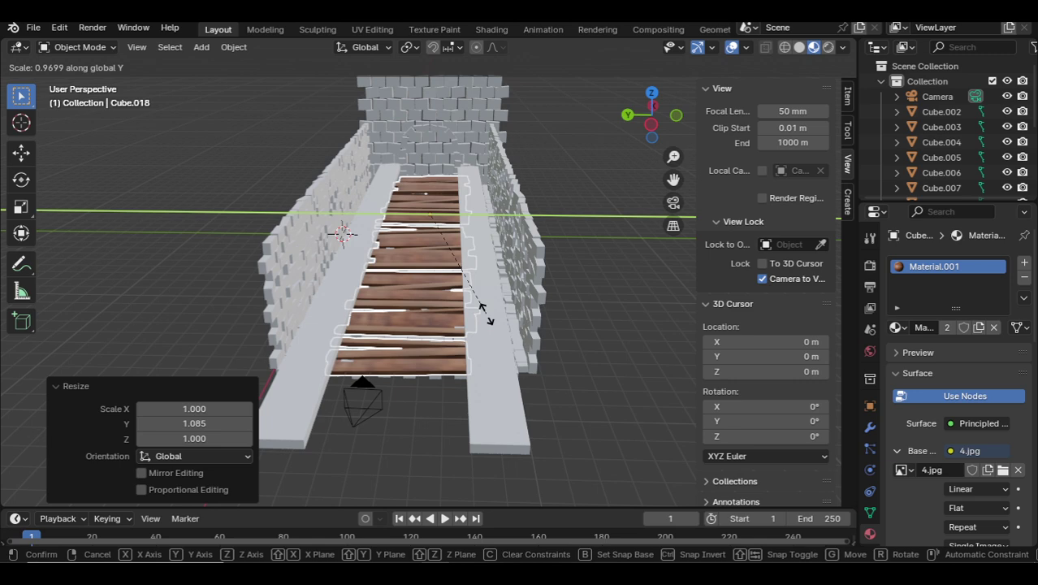
left_click(475, 299)
Join the two long side planks into one object with Ctrl+J.
left_click(522, 309)
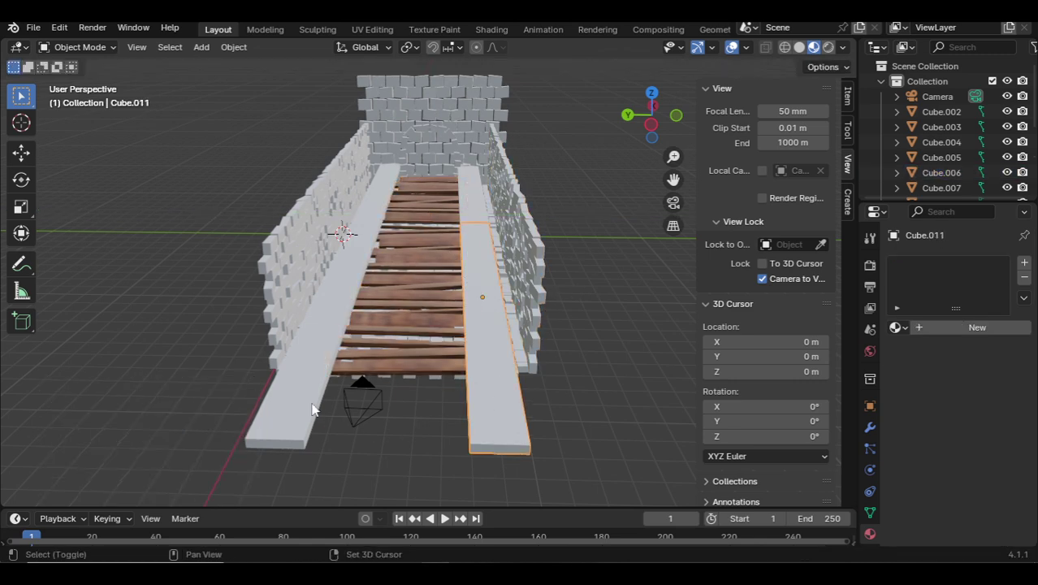
left_click(284, 390, "shift")
key("ctrl+j")
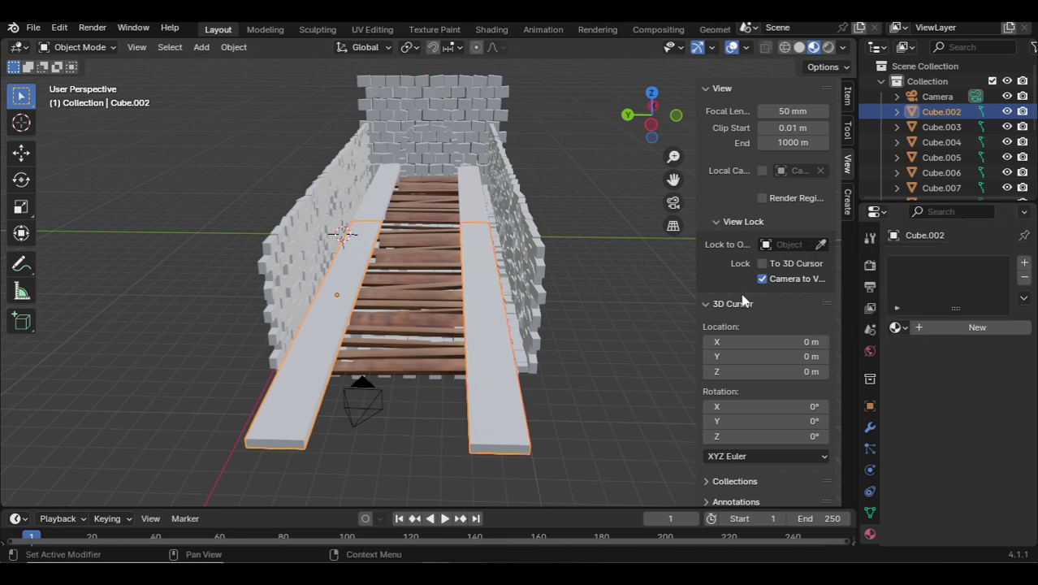
left_click(485, 210)
left_click(376, 205, "shift")
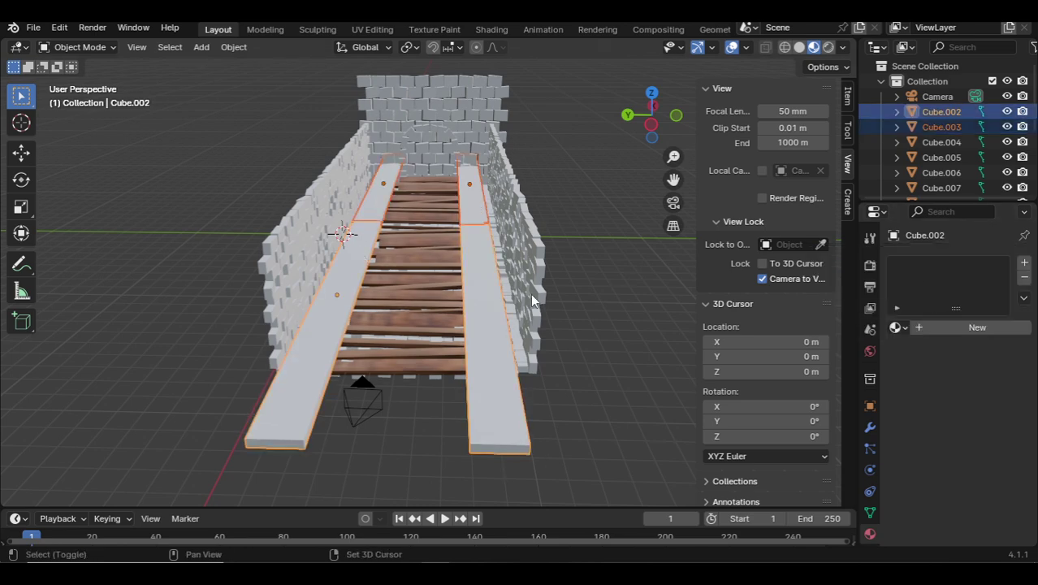
key("ctrl+j")
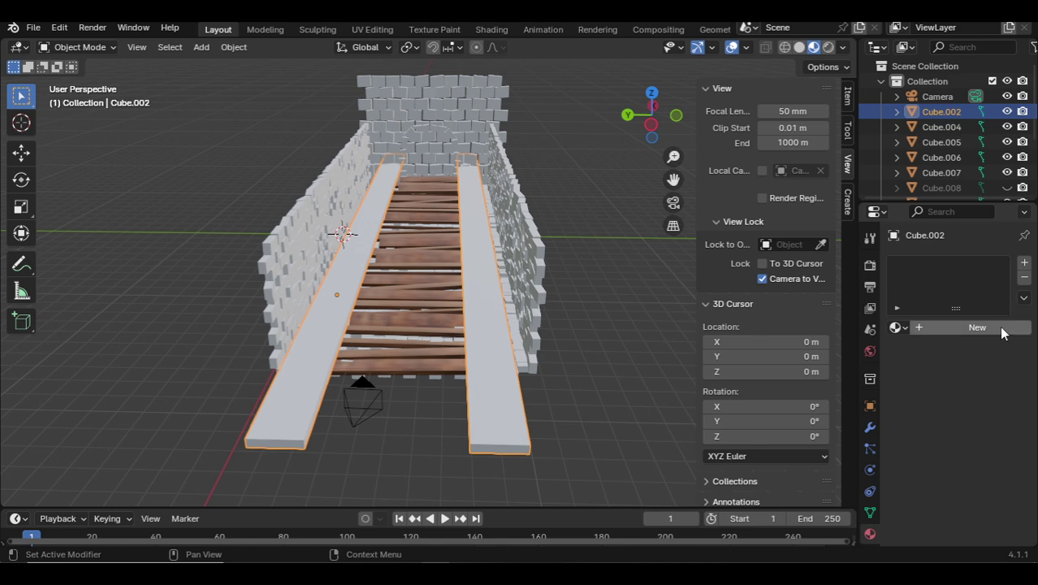
Give the side planks a new non-node material, Material.002, with a bright red base colour.
left_click(966, 328)
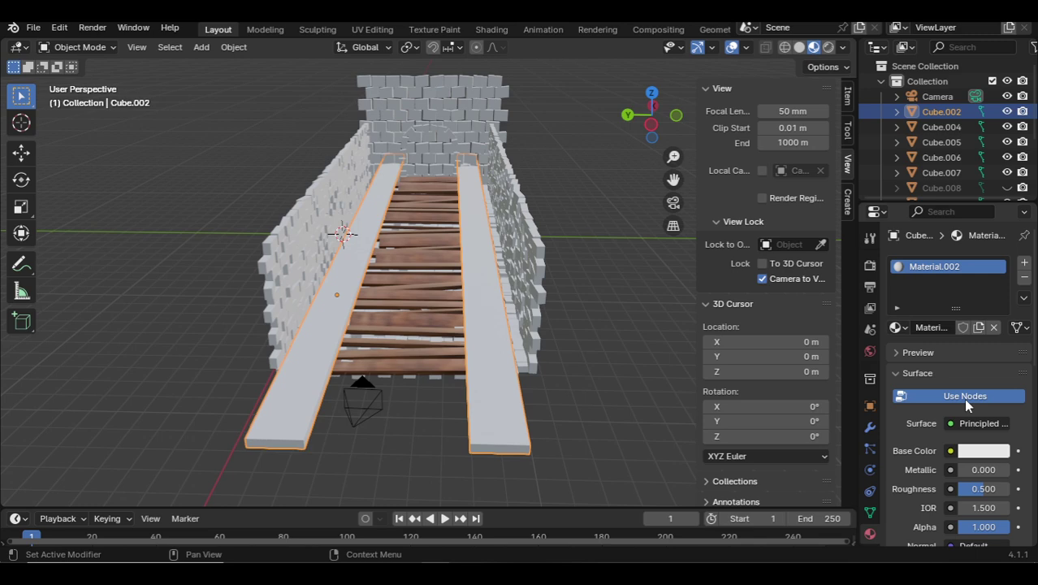
left_click(965, 398)
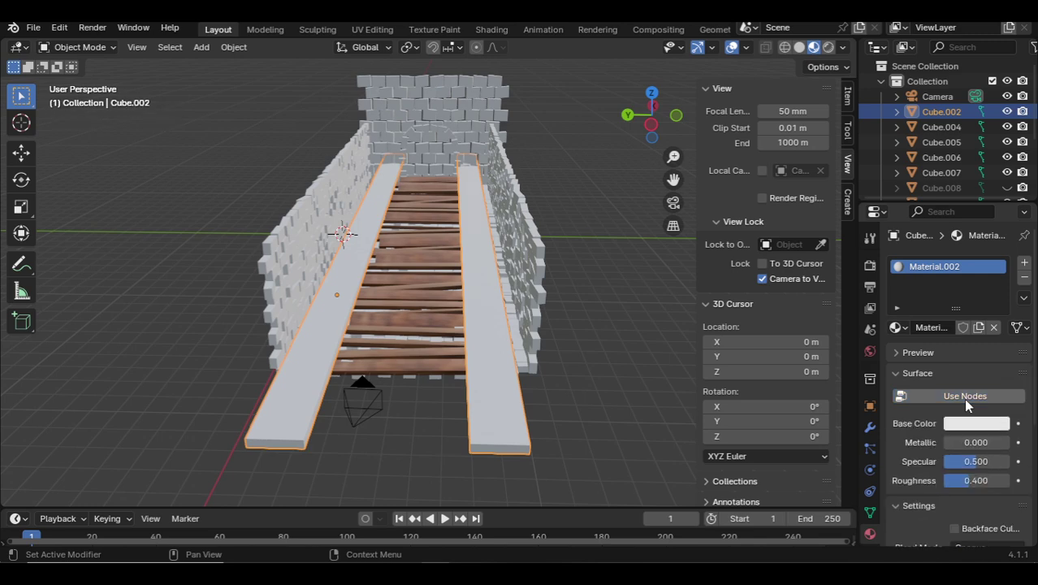
left_click(966, 423)
left_click_drag(915, 275, 913, 291)
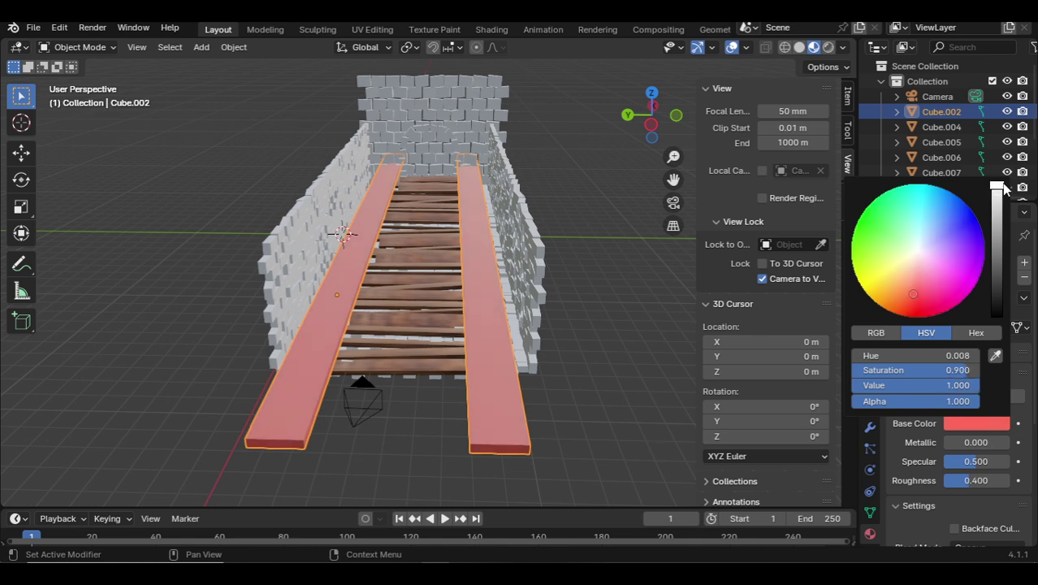
left_click(588, 308)
Unhide all objects and box-select the end wall objects from the left side view.
middle_click_drag(541, 319, 548, 247)
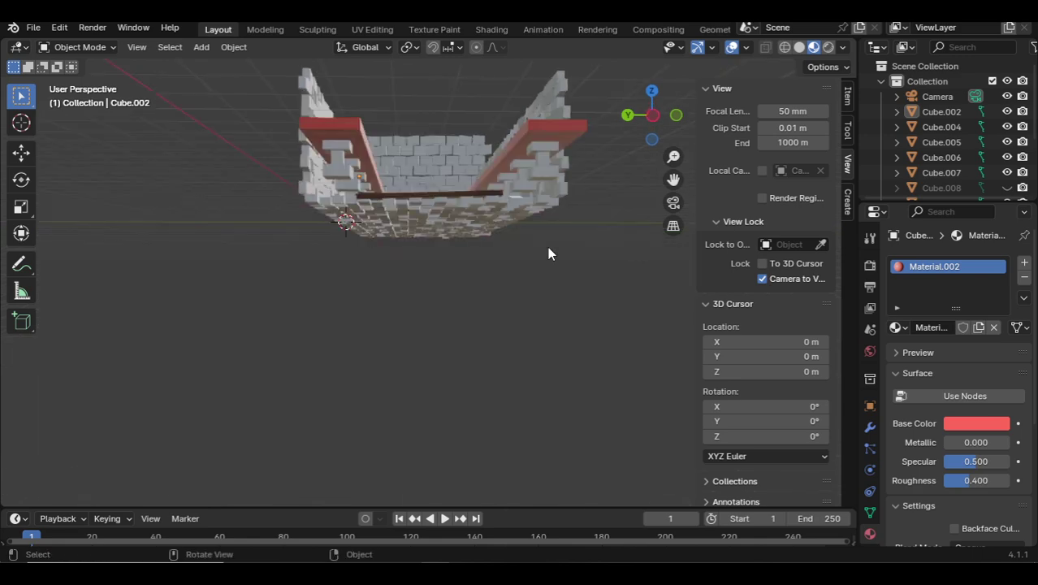
key("KP_1")
key("KP_3")
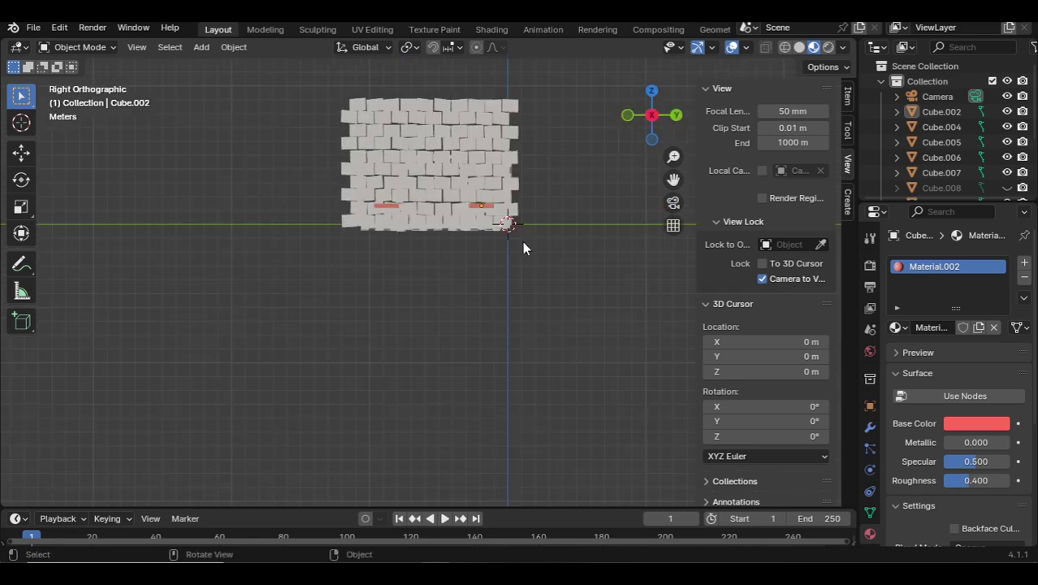
scroll(514, 178, "up", 3)
middle_click_drag(506, 117, 549, 248)
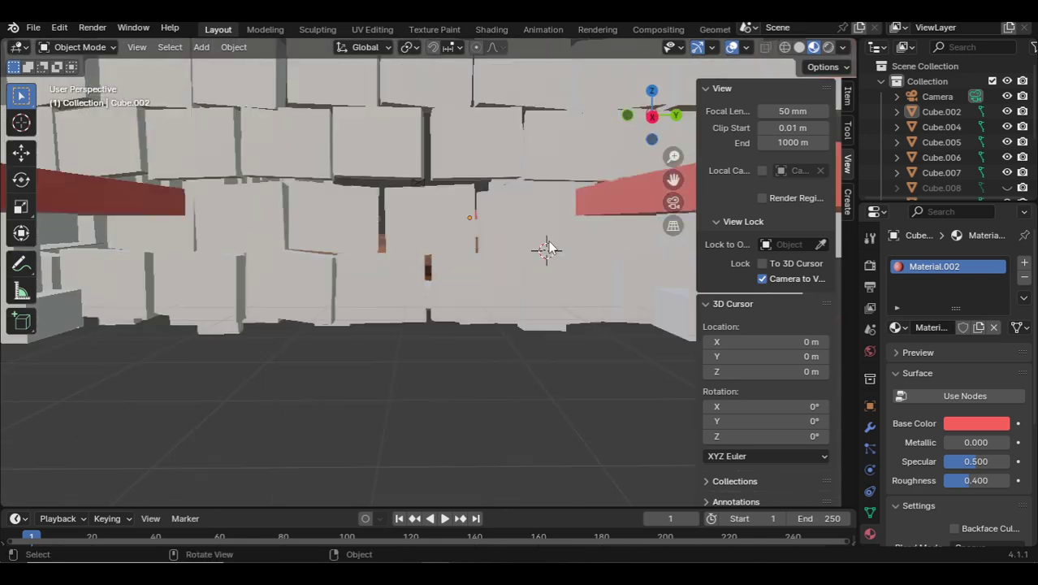
scroll(549, 248, "down", 6)
key("alt+h")
left_click(549, 248)
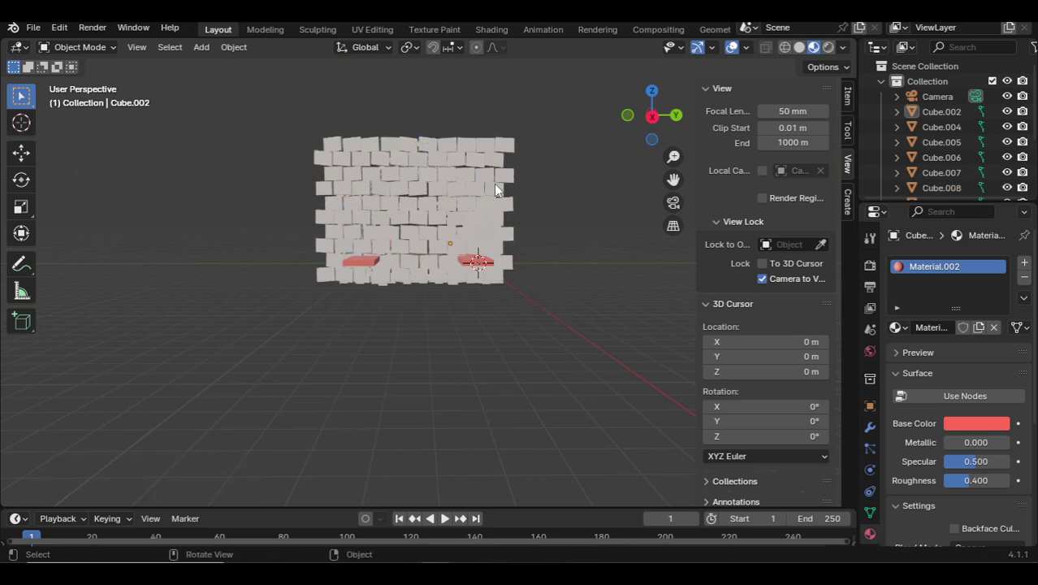
middle_click_drag(494, 184, 465, 209)
key("KP_5")
key("KP_3")
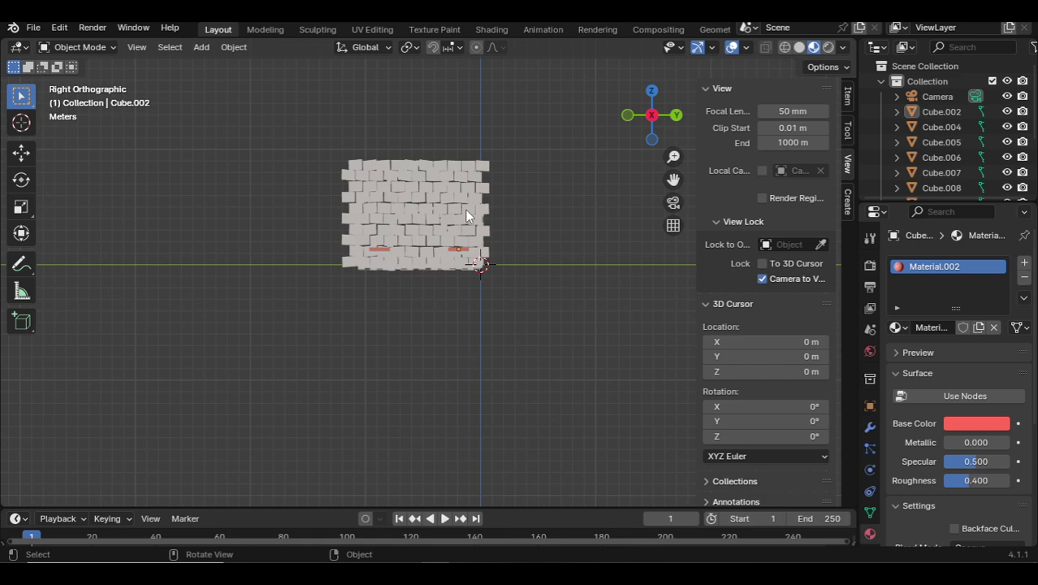
key("ctrl+KP_3")
left_click_drag(341, 138, 543, 231)
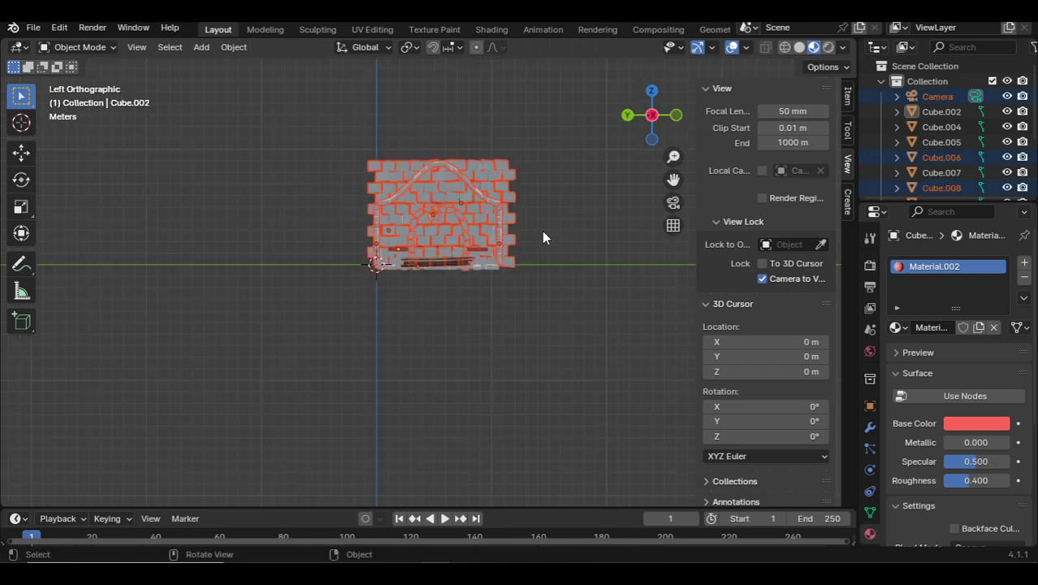
Hide the end wall objects and join the left and right support columns into one.
key("h")
key("Home")
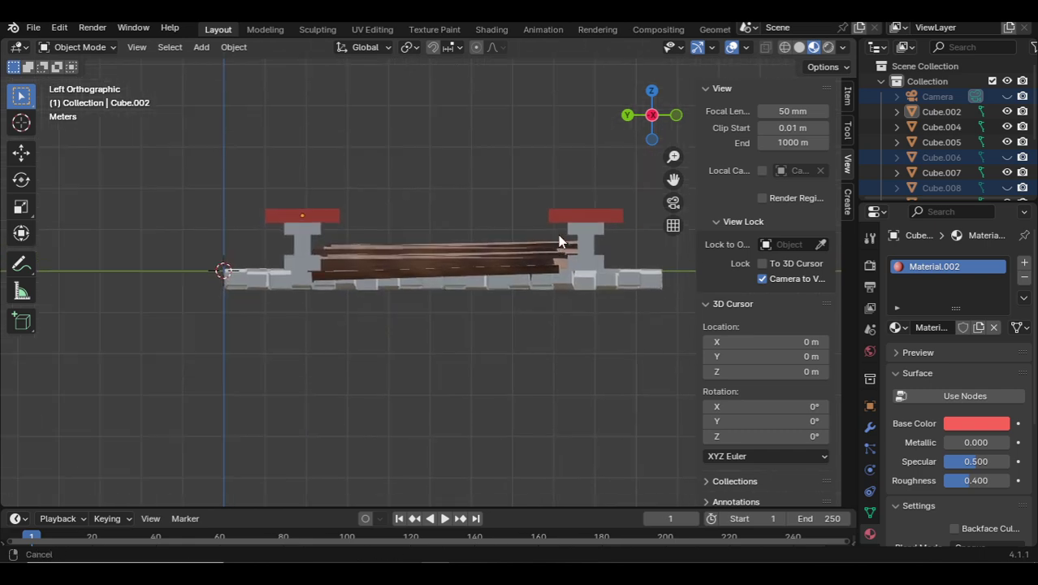
scroll(471, 215, "up", 3)
left_click(207, 211)
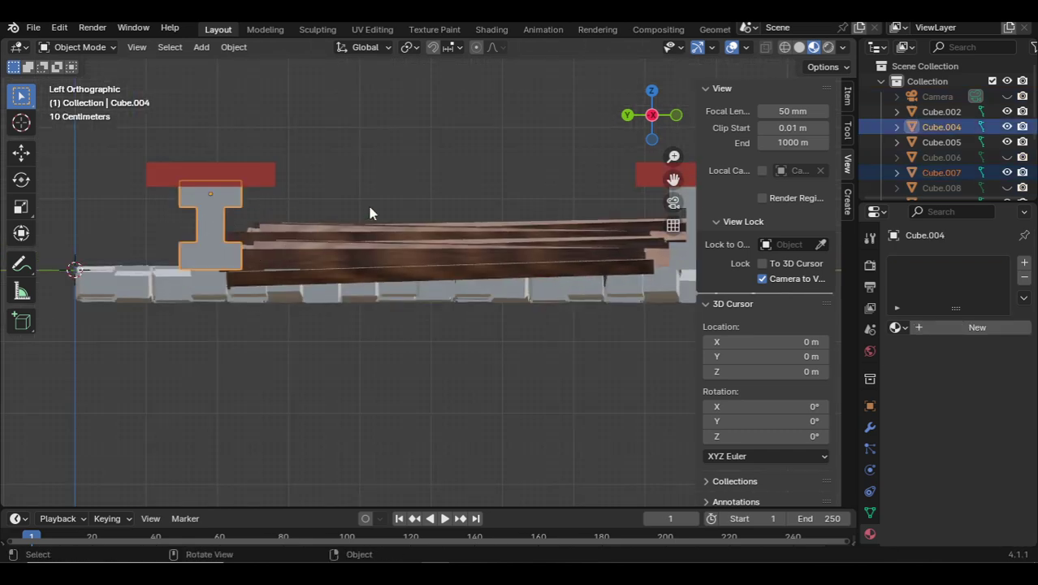
middle_click_drag(446, 209, 305, 255, "shift")
left_click(539, 261, "shift")
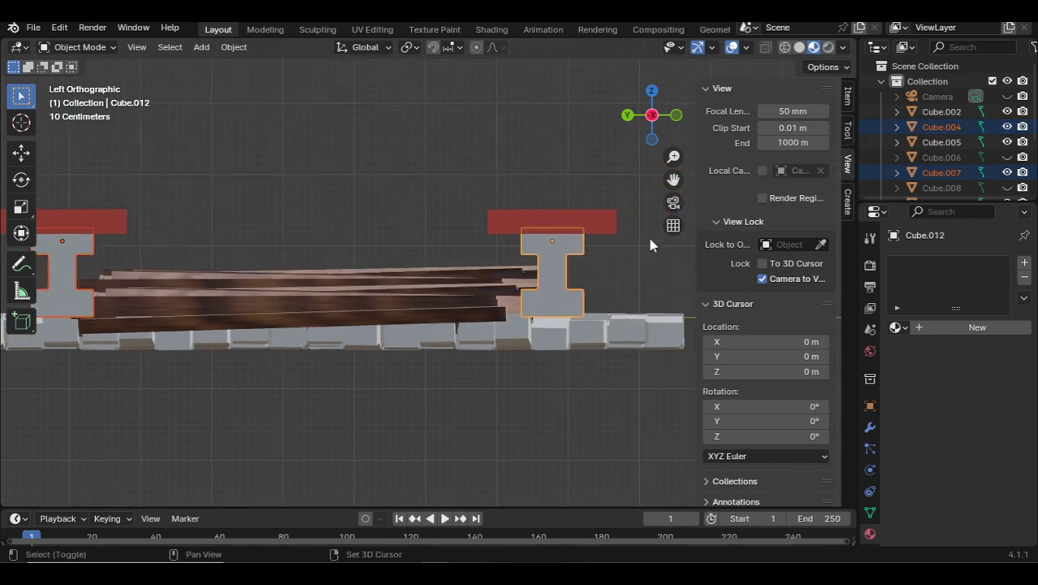
left_click(552, 268, "shift")
left_click(65, 268, "shift")
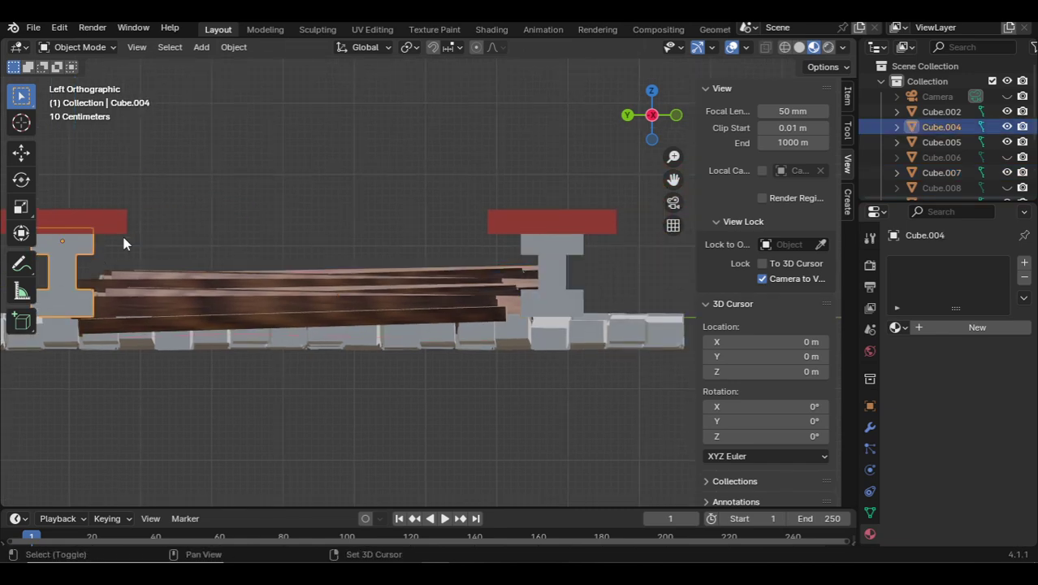
left_click(563, 262, "shift")
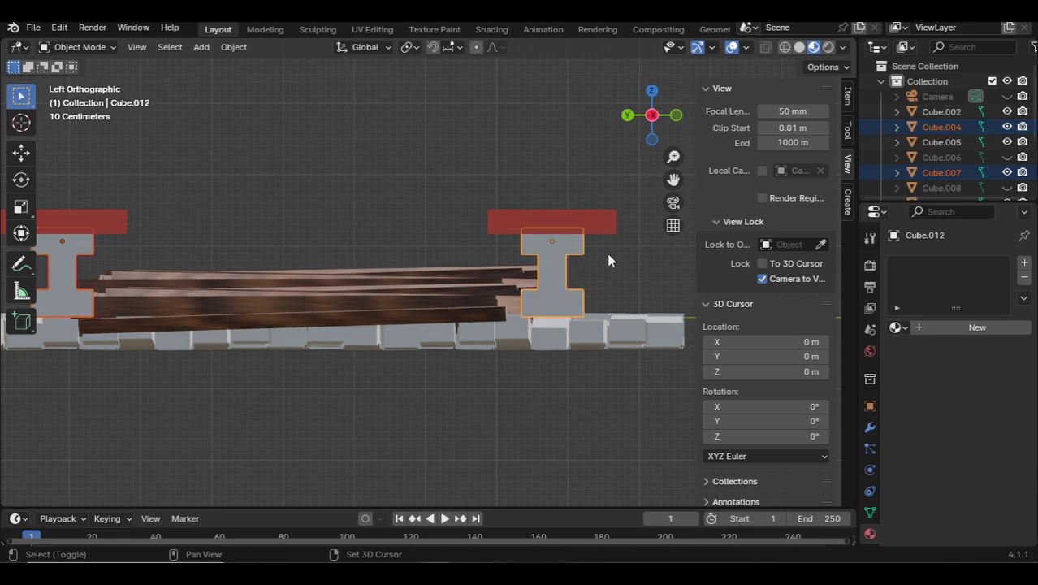
key("ctrl+j")
Give the rails Material.003 with a dark red base colour (hue 1.0, value 0.446).
scroll(577, 240, "down", 3)
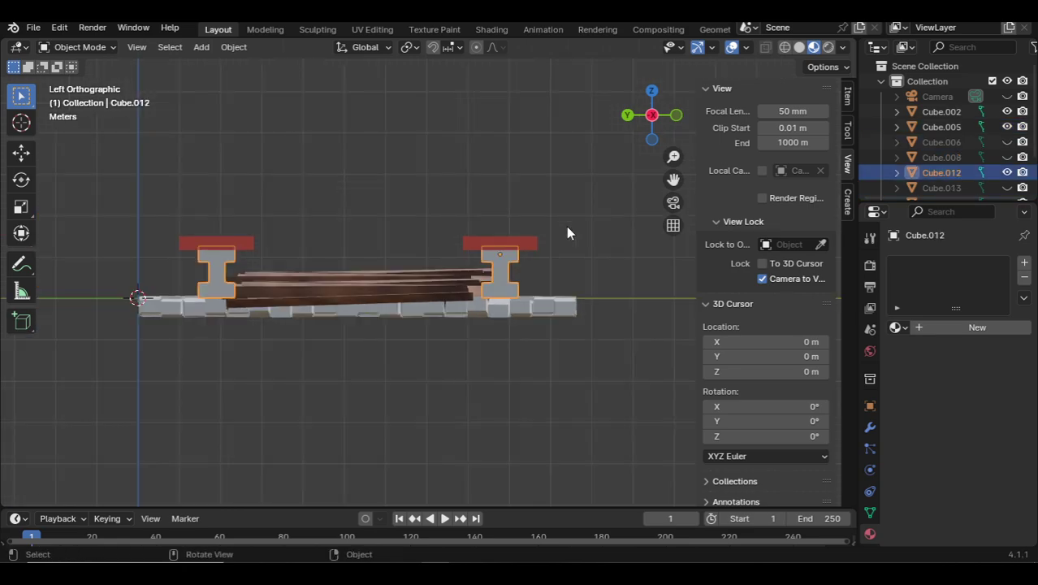
middle_click_drag(566, 226, 511, 232)
left_click(970, 327)
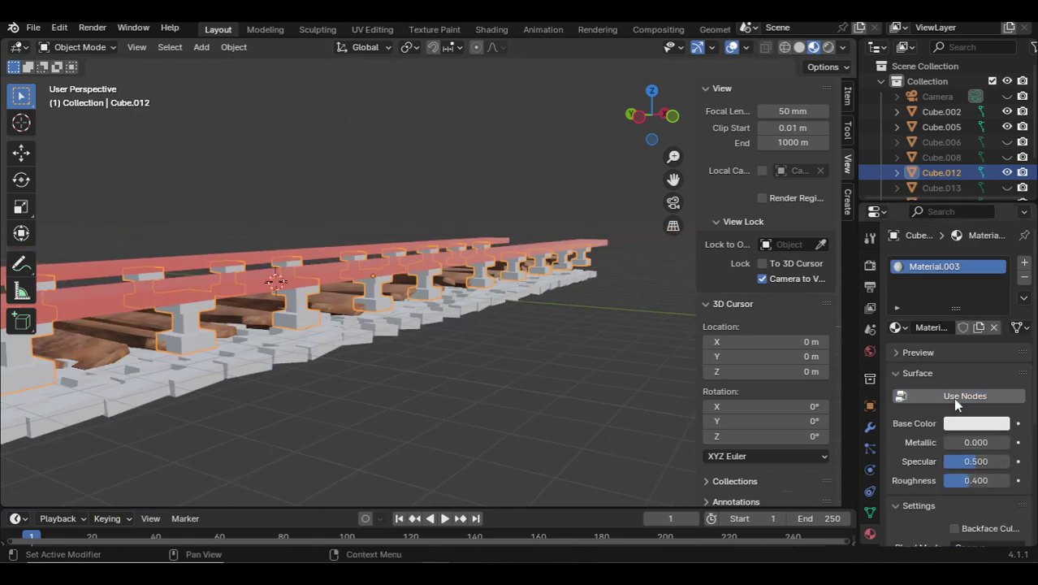
scroll(953, 397, "down", 1)
left_click(963, 423)
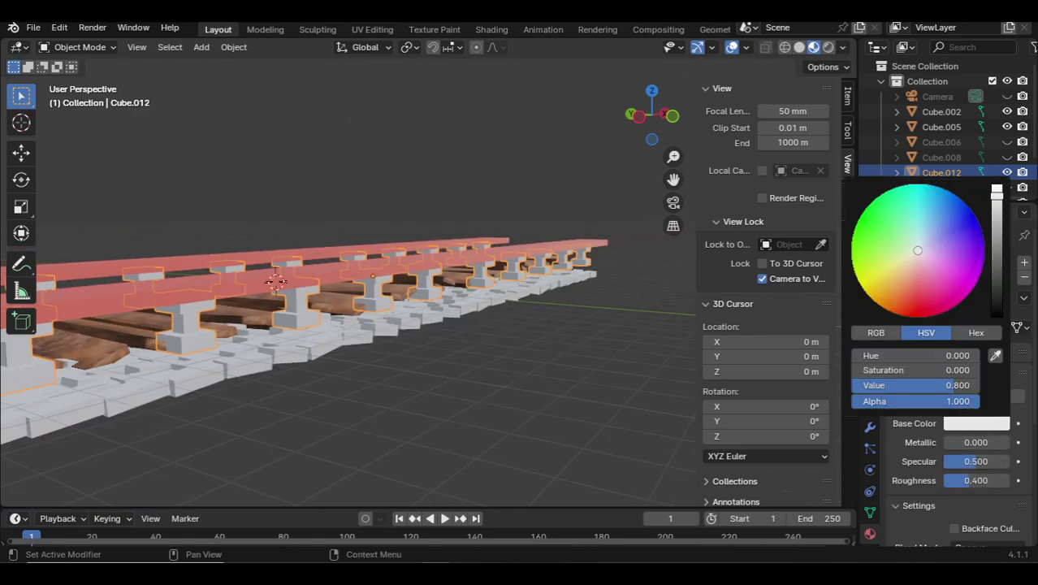
left_click(925, 291)
left_click_drag(934, 292, 917, 317)
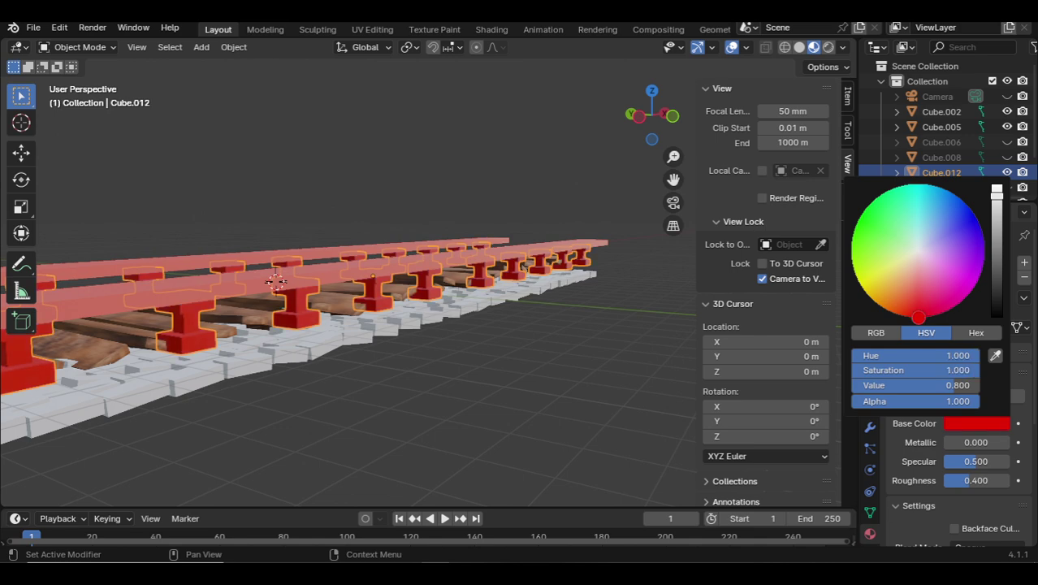
left_click(572, 140)
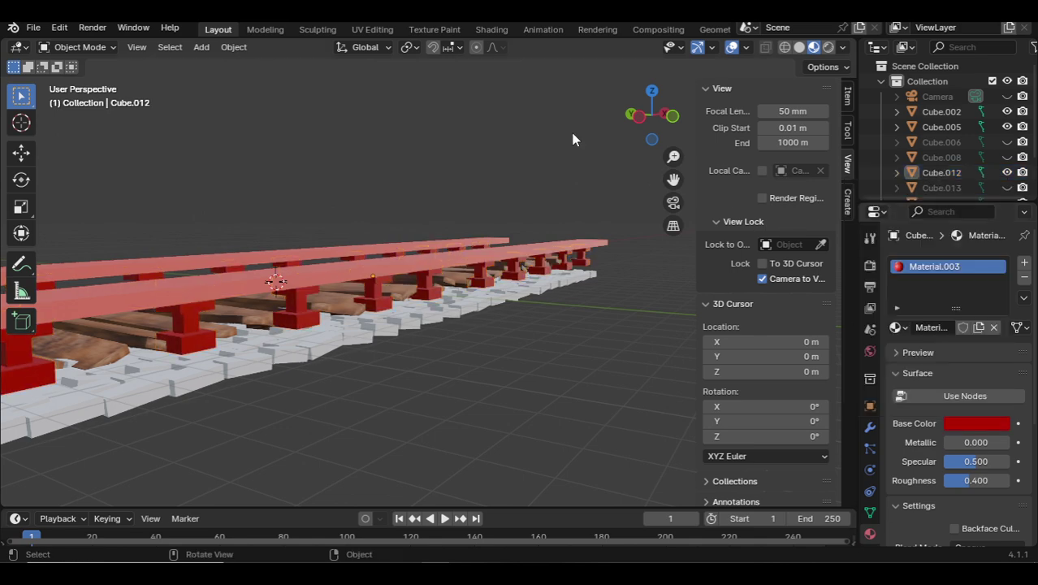
left_click(976, 424)
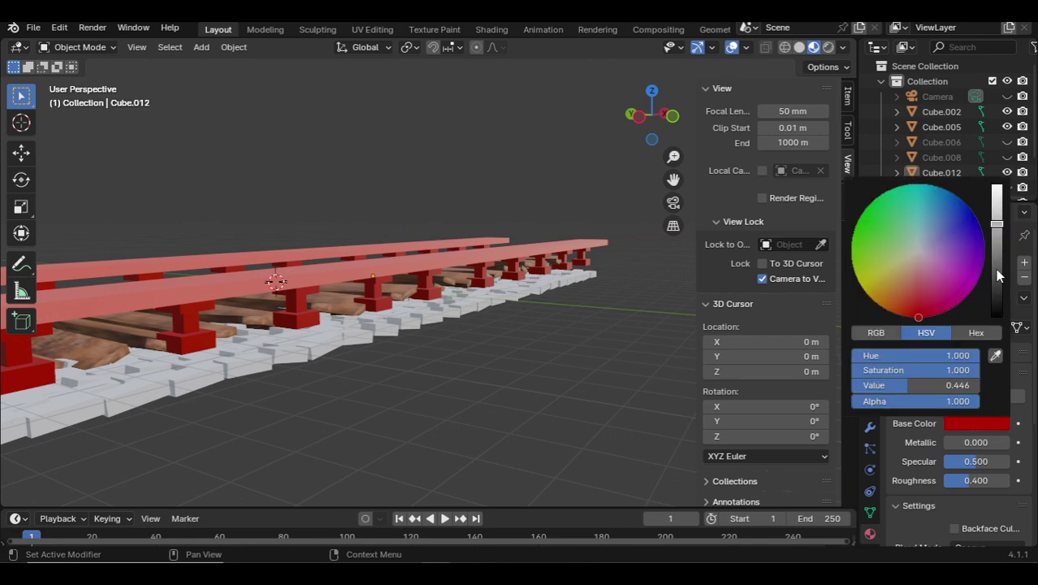
left_click(999, 276)
key("KP_1")
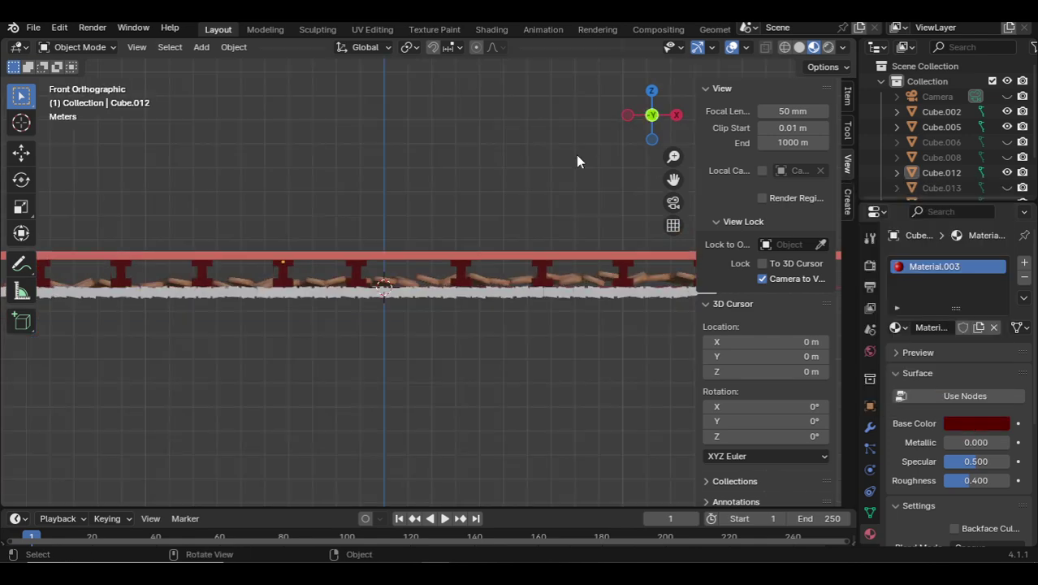
key("KP_3")
Give the walkway base Material.004 with base colour from the 3.jpg image in E:\Print.
left_click(494, 293)
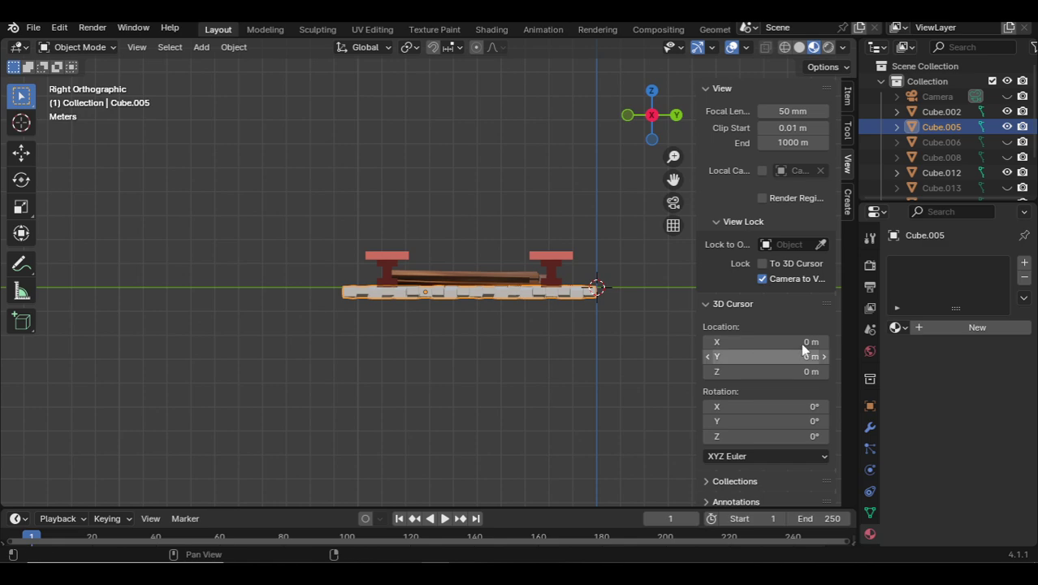
left_click(1003, 327)
left_click(951, 451)
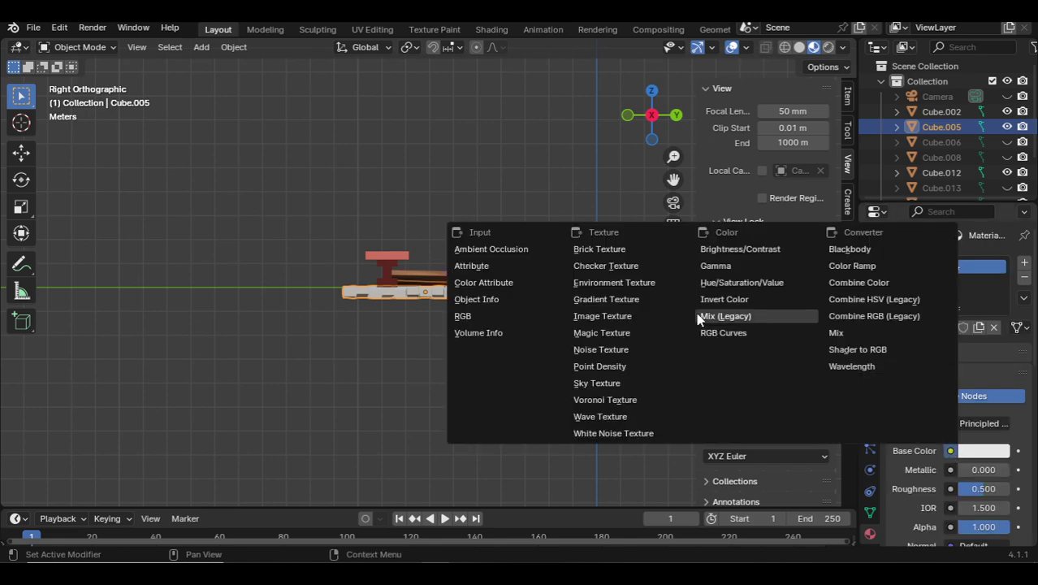
left_click(620, 315)
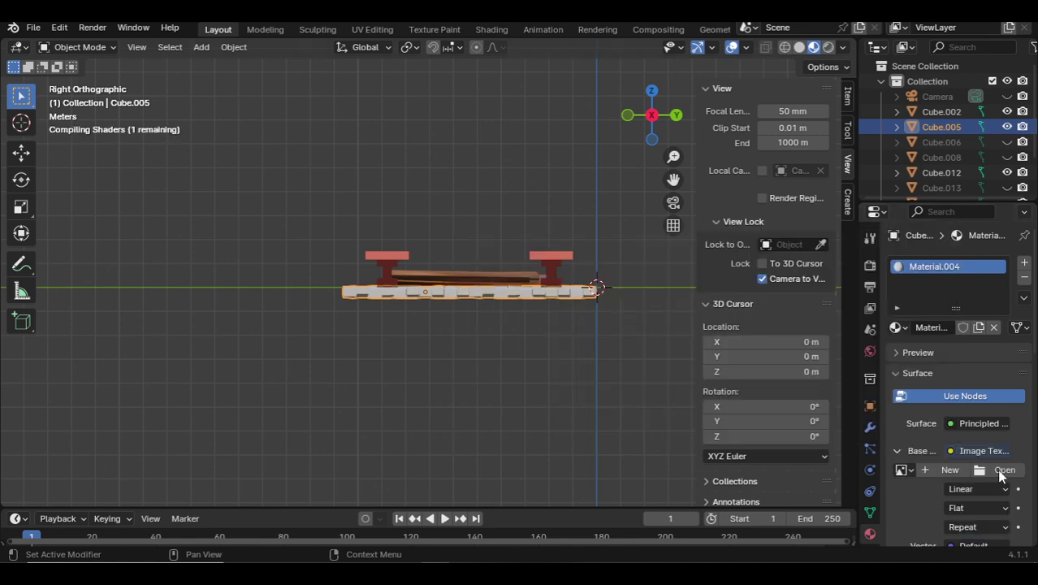
left_click(1001, 471)
left_click(244, 361)
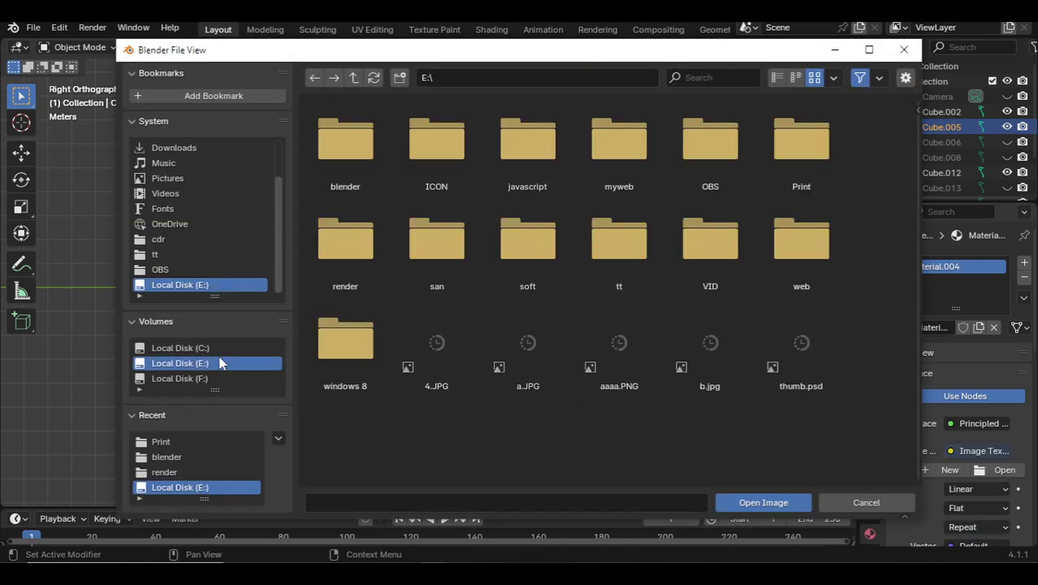
left_click(192, 443)
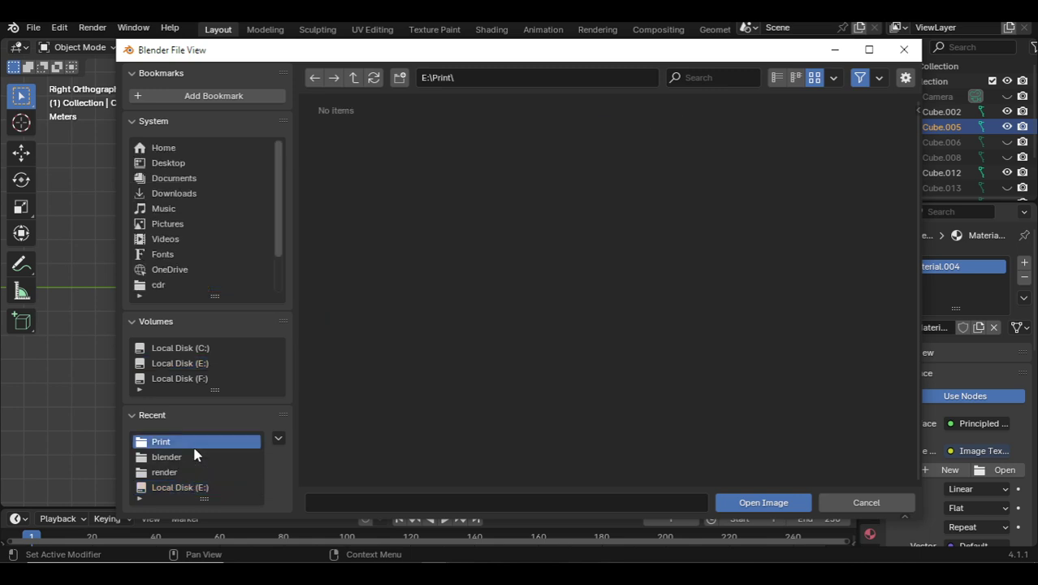
double_click(458, 129)
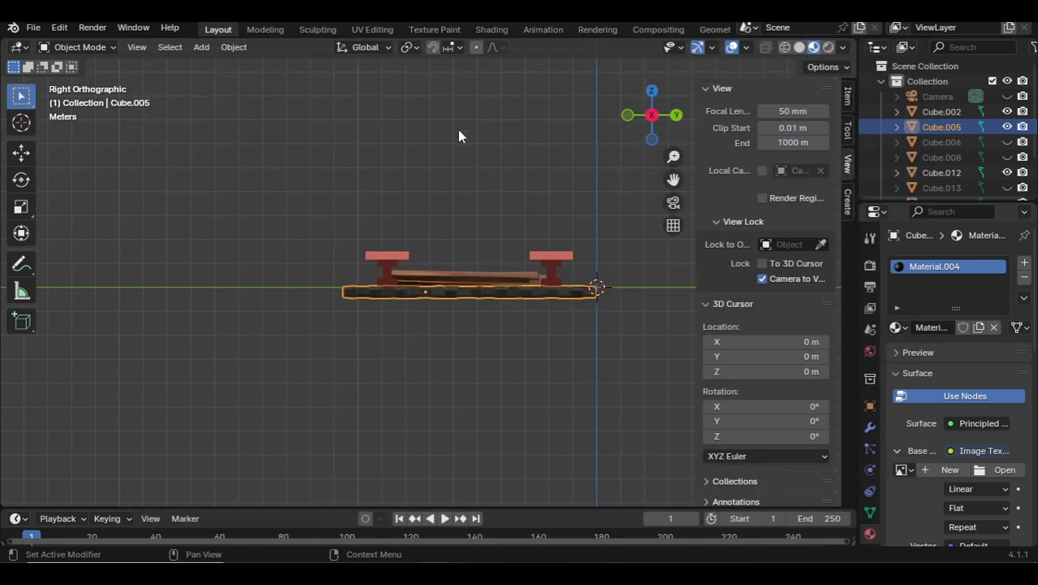
left_click(496, 162)
key("KP_0")
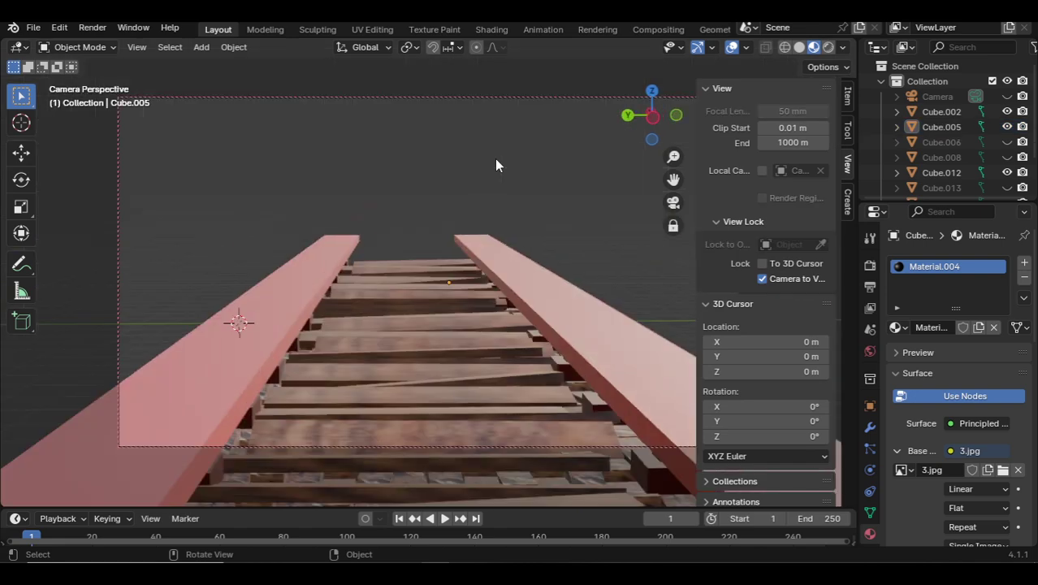
Unhide the stone walls and join the back, side and left walls into Cube.100.
key("KP_0")
mouse_move(494, 182)
middle_mouse_down()
mouse_move(481, 222)
mouse_move(185, 235)
middle_mouse_up()
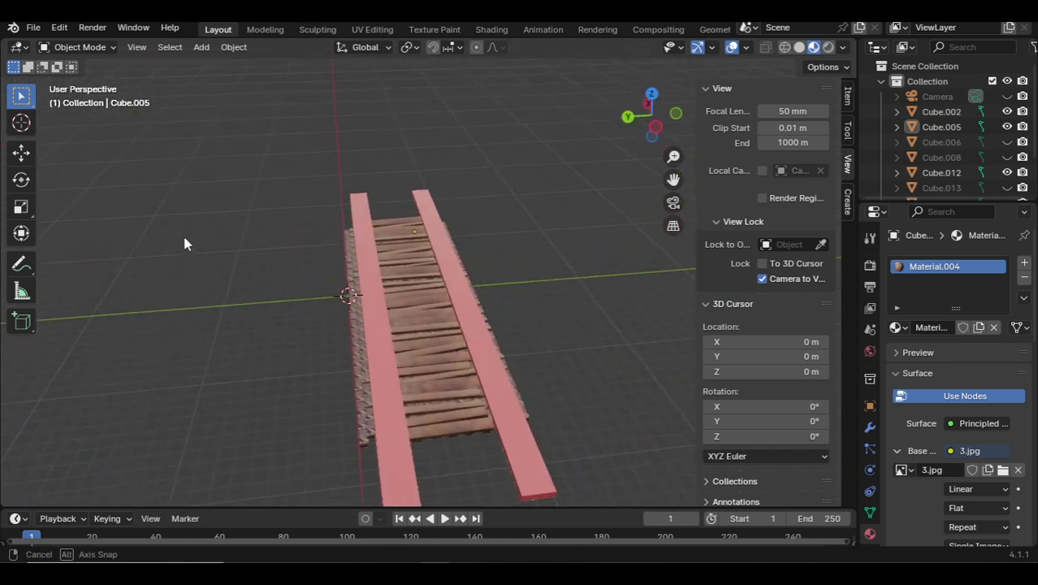
key("alt+h")
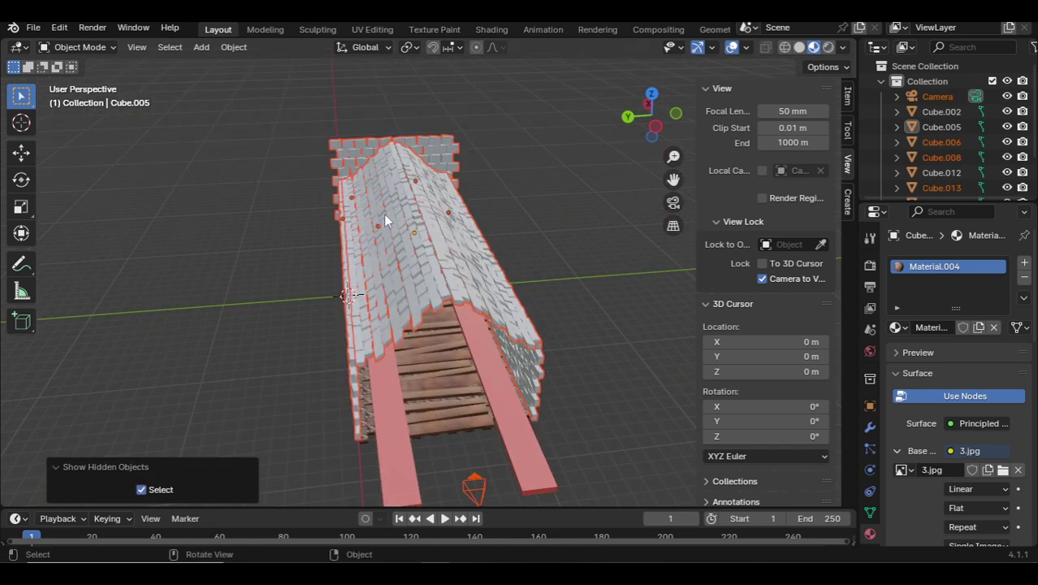
mouse_move(488, 220)
middle_mouse_down()
mouse_move(401, 375)
mouse_move(411, 273)
middle_mouse_up()
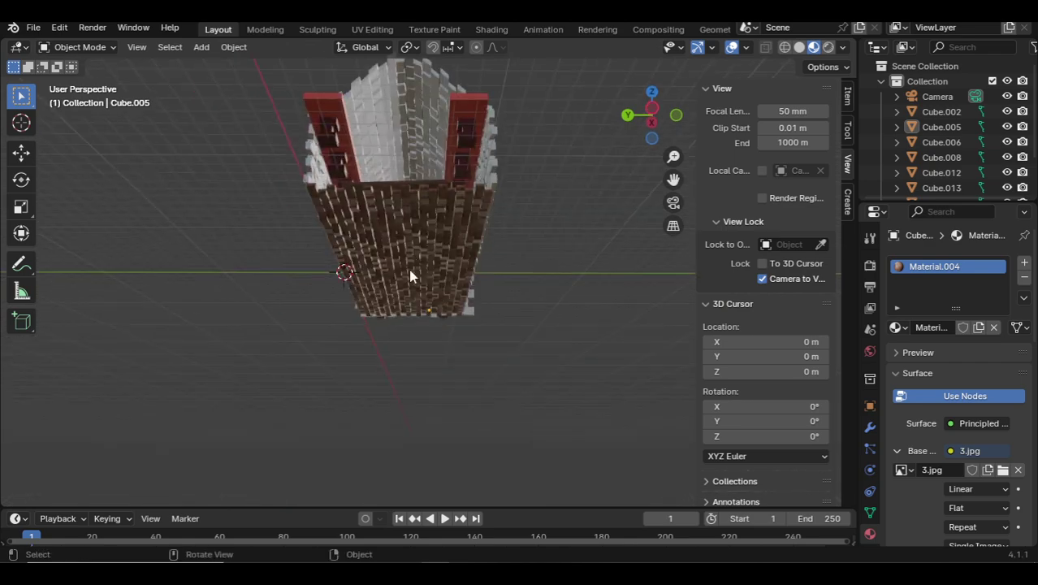
left_click(487, 232, "shift")
middle_click_drag(486, 233, 454, 173)
left_click(454, 173, "shift")
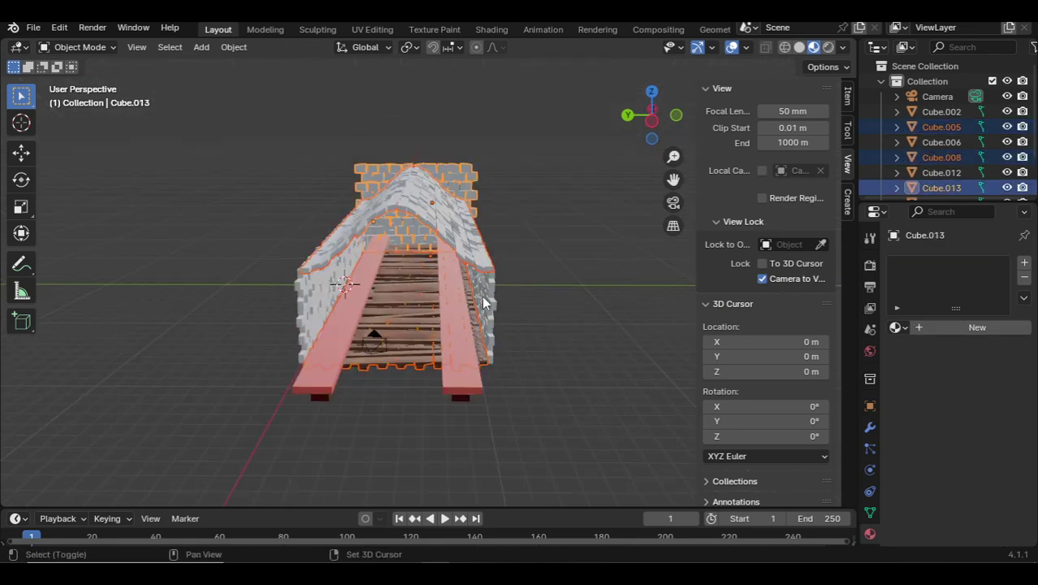
left_click(482, 296, "shift")
left_click(304, 284, "shift")
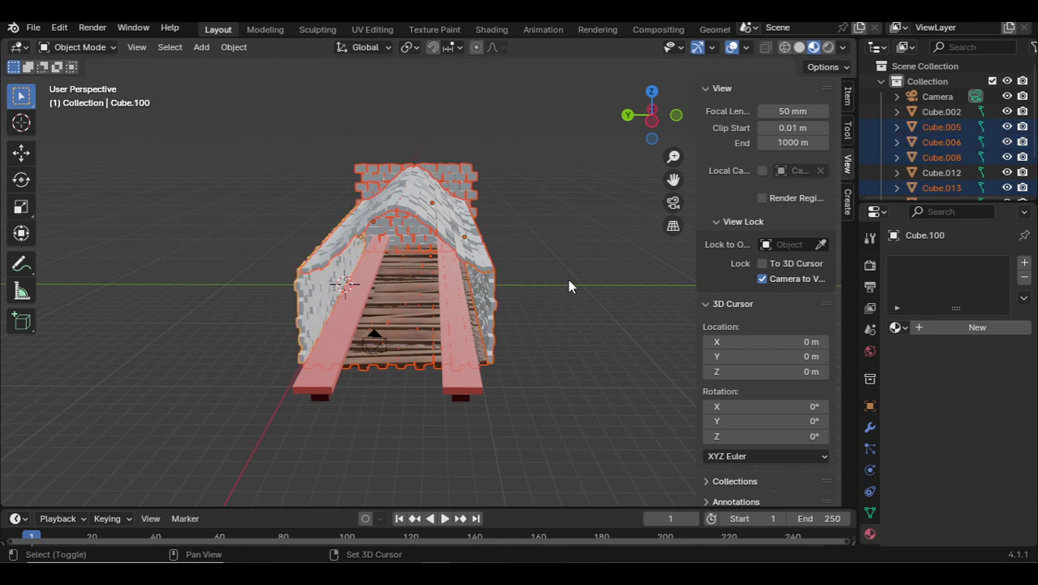
key("ctrl+j")
left_click(557, 235)
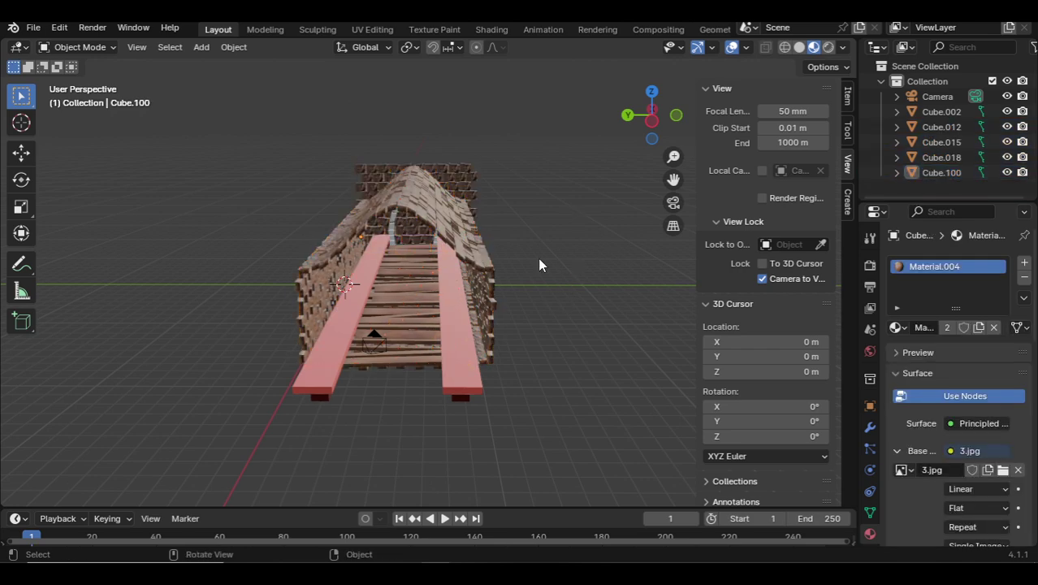
key("KP_0")
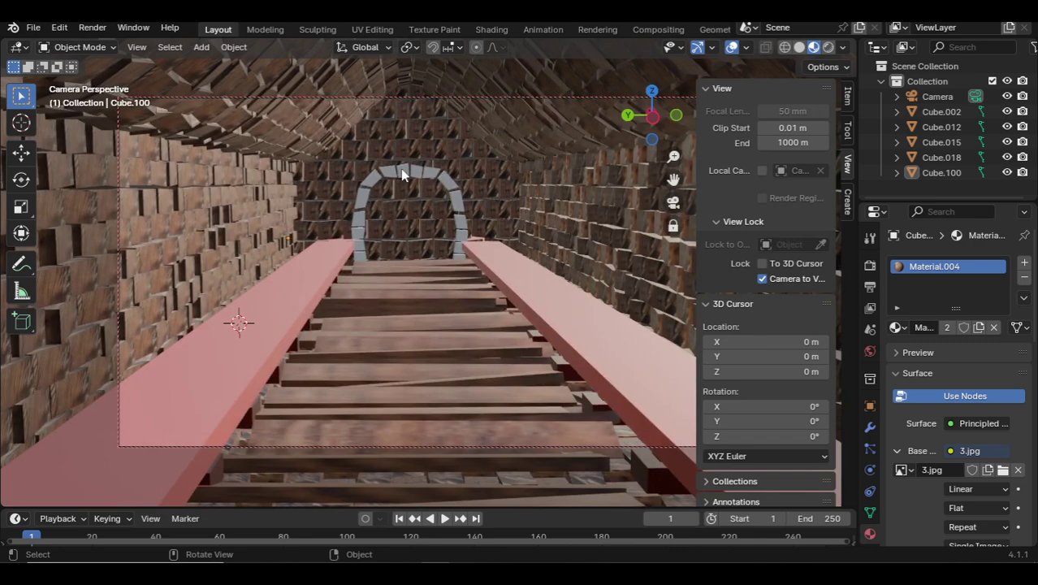
Give the arch a new material with an Image Texture base colour, loading water.jpg.
left_click(402, 175)
left_click(958, 333)
left_click(951, 451)
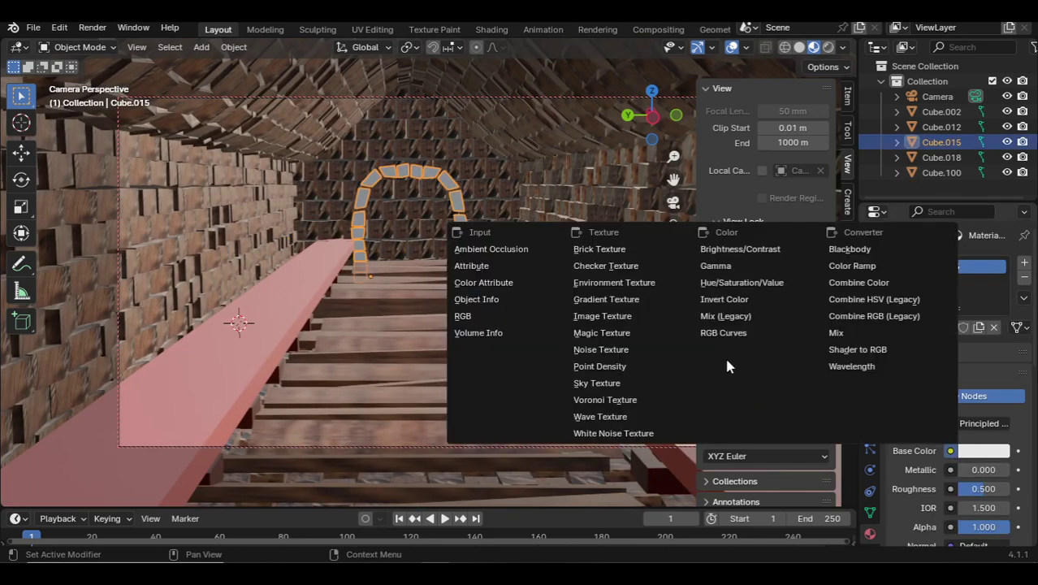
left_click(602, 315)
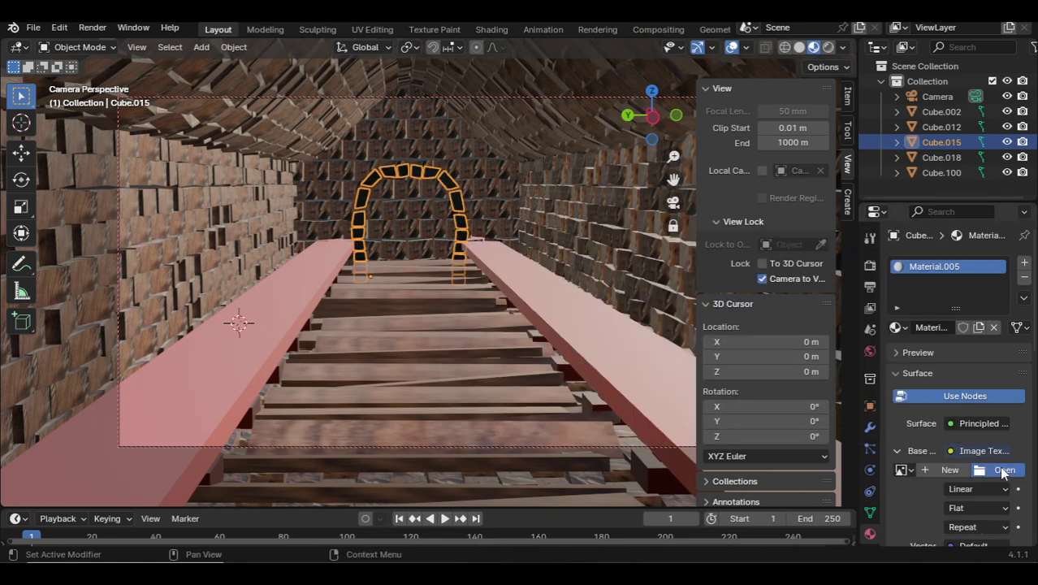
left_click(1004, 471)
left_click(170, 443)
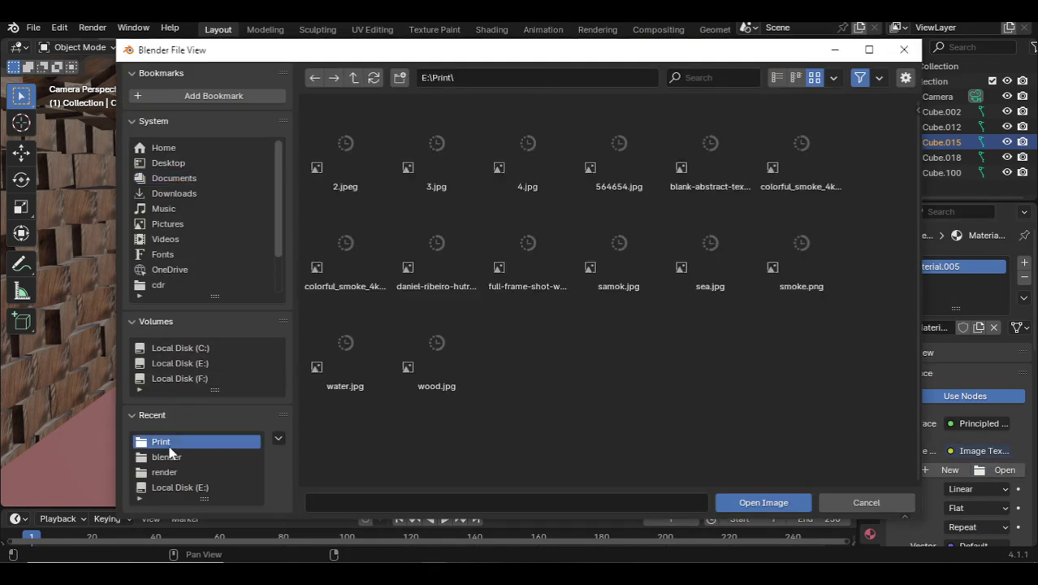
double_click(348, 332)
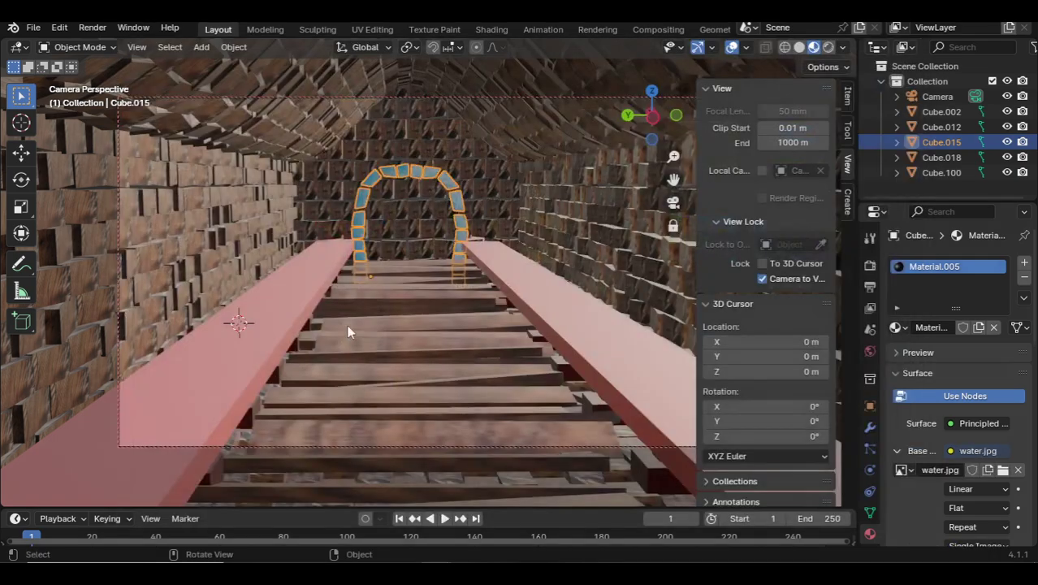
Load water.jpg as the walls' texture and switch the arch's texture to 3.jpg.
left_click(460, 166)
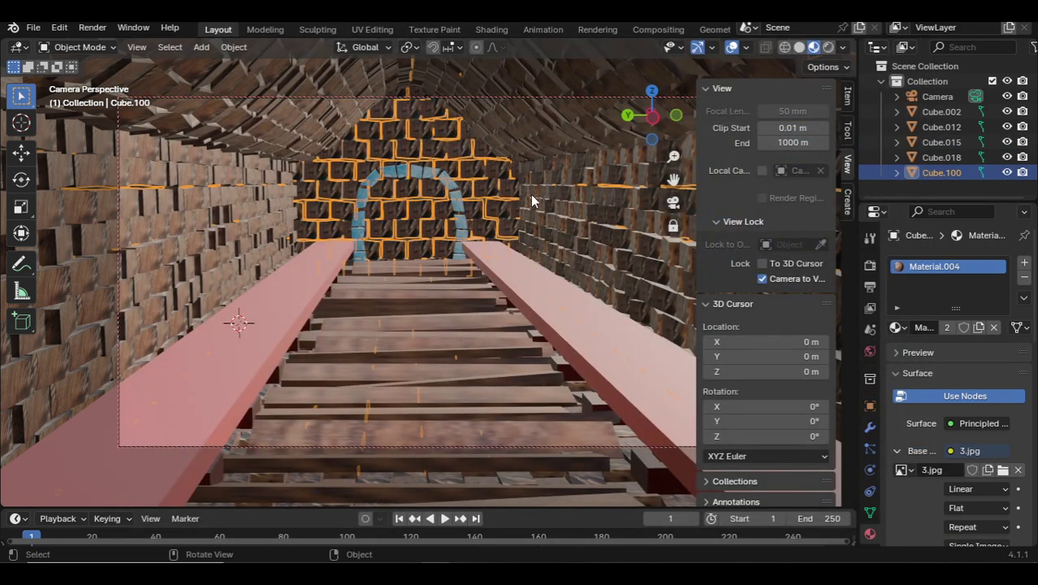
left_click(1003, 469)
double_click(359, 335)
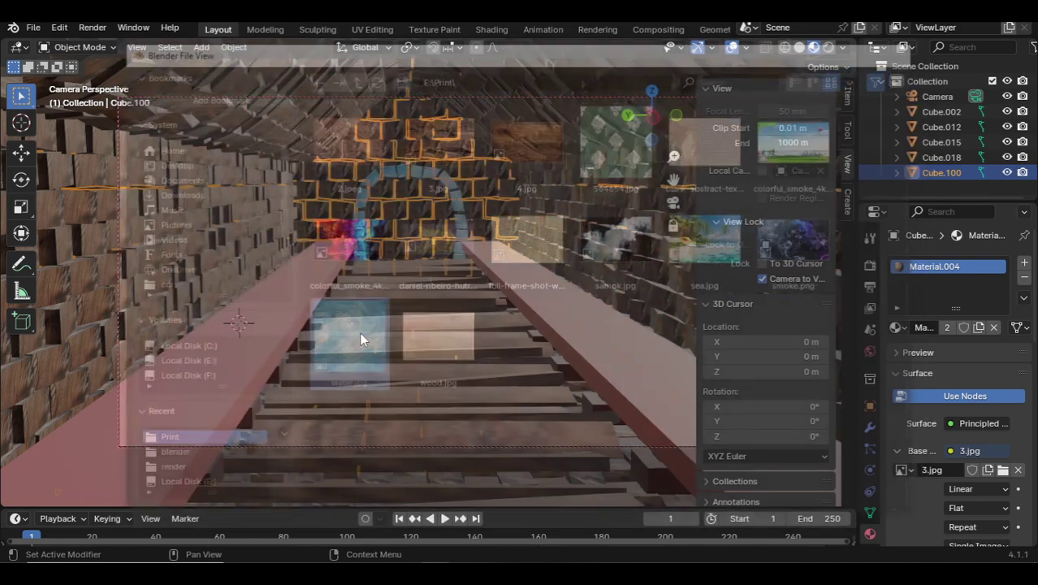
left_click(405, 177)
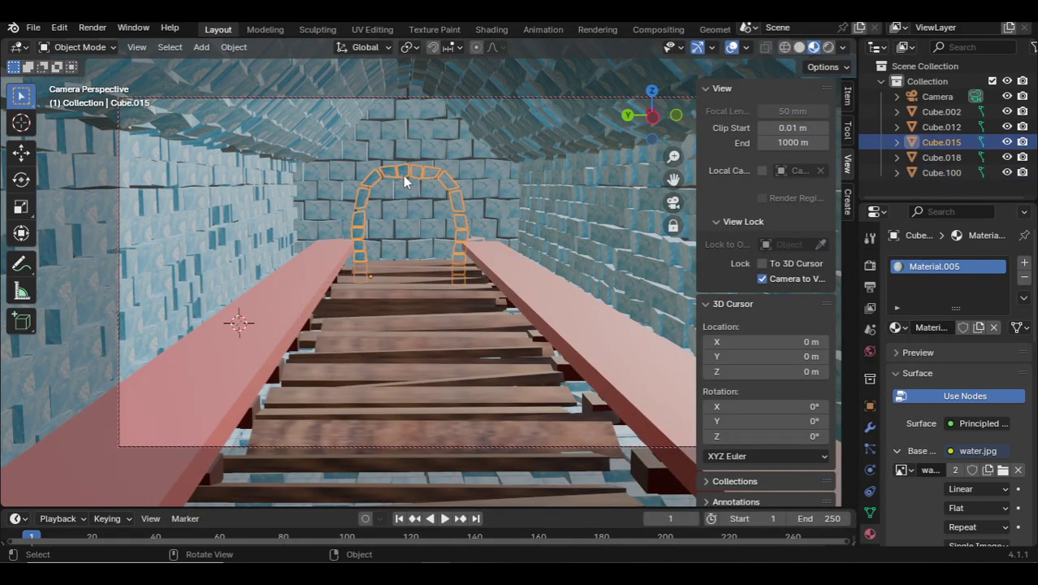
left_click(1002, 471)
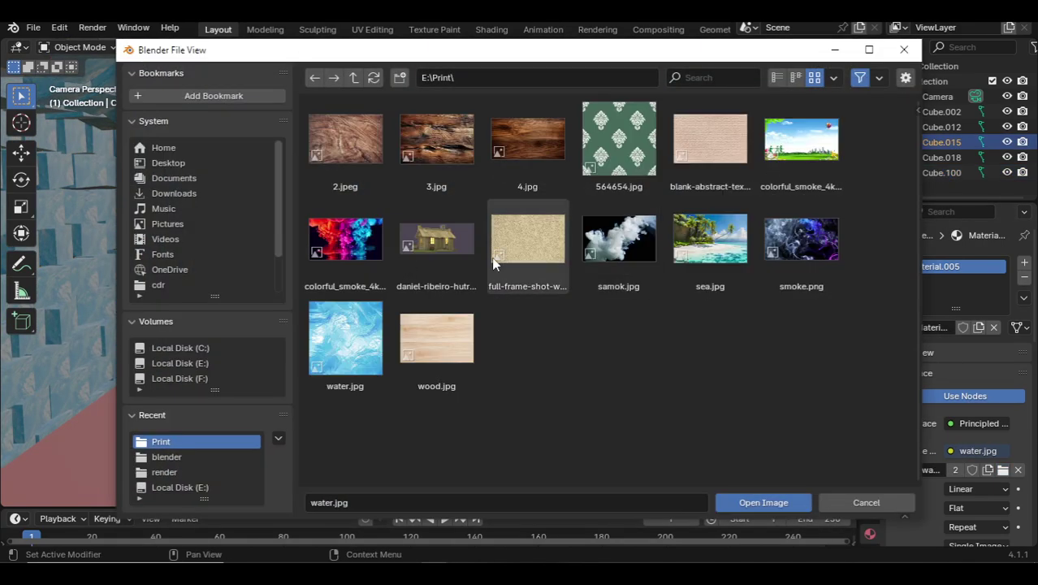
double_click(411, 152)
left_click(364, 286)
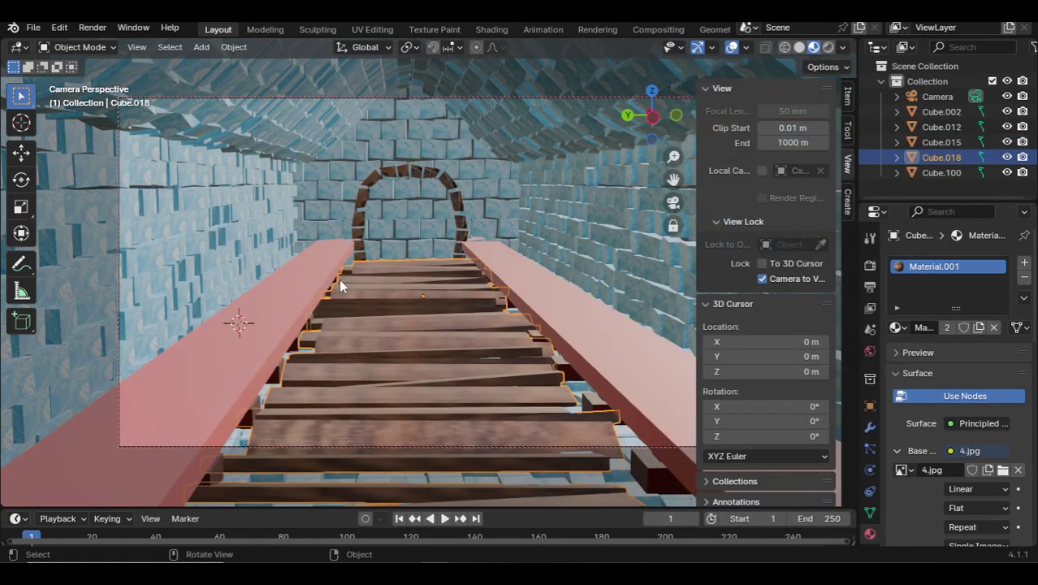
Stretch the wooden planks along Y by a factor of 1.215.
key("KP_0")
key("KP_1")
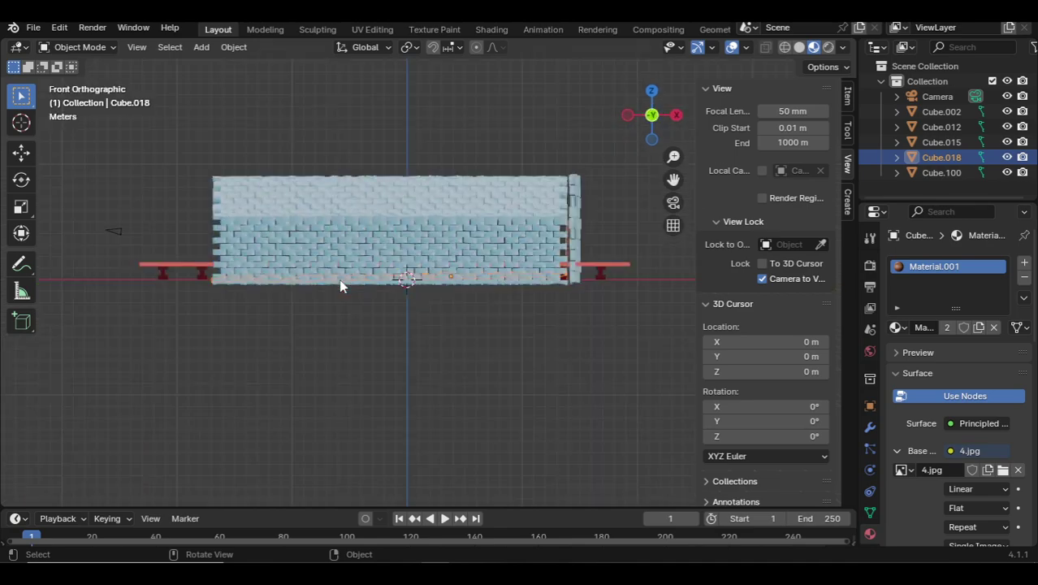
key("KP_3")
scroll(438, 185, "up", 2)
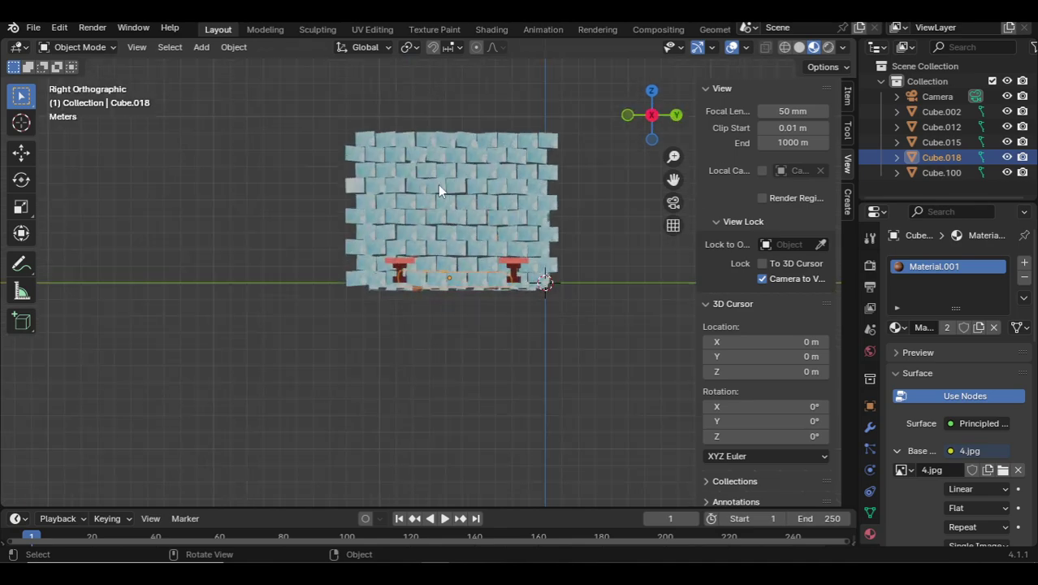
middle_click_drag(438, 185, 425, 198)
key("KP_0")
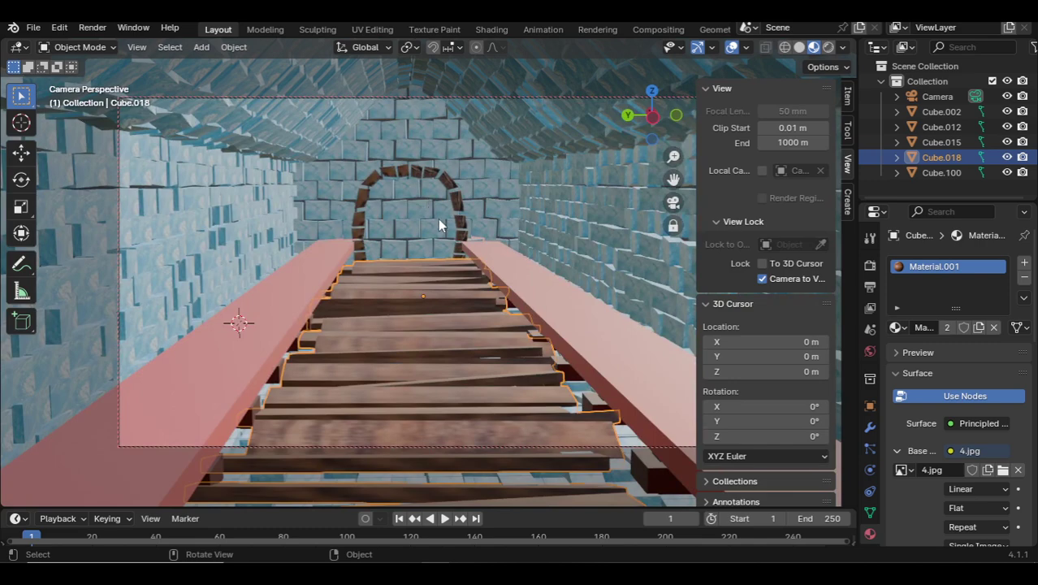
key("s")
key("y")
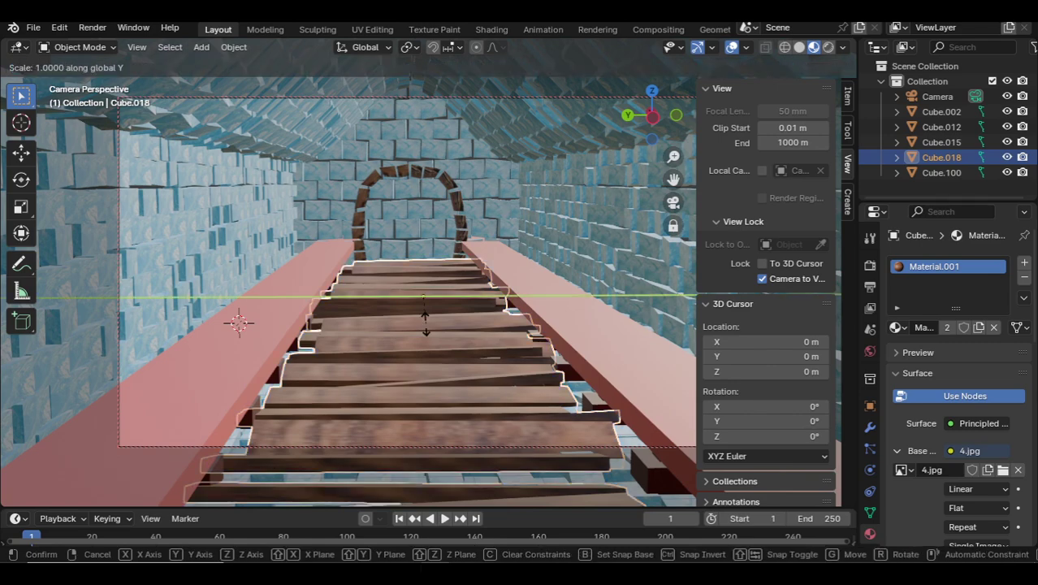
key("x")
key("y")
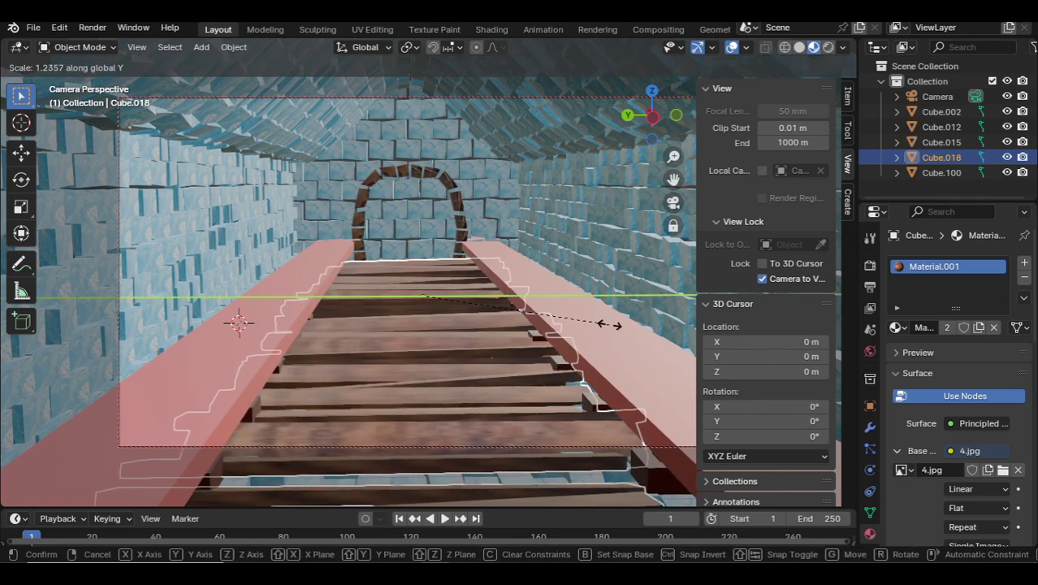
left_click(607, 322)
Select the red top rails together with their supports.
left_click(498, 303)
left_click(476, 320)
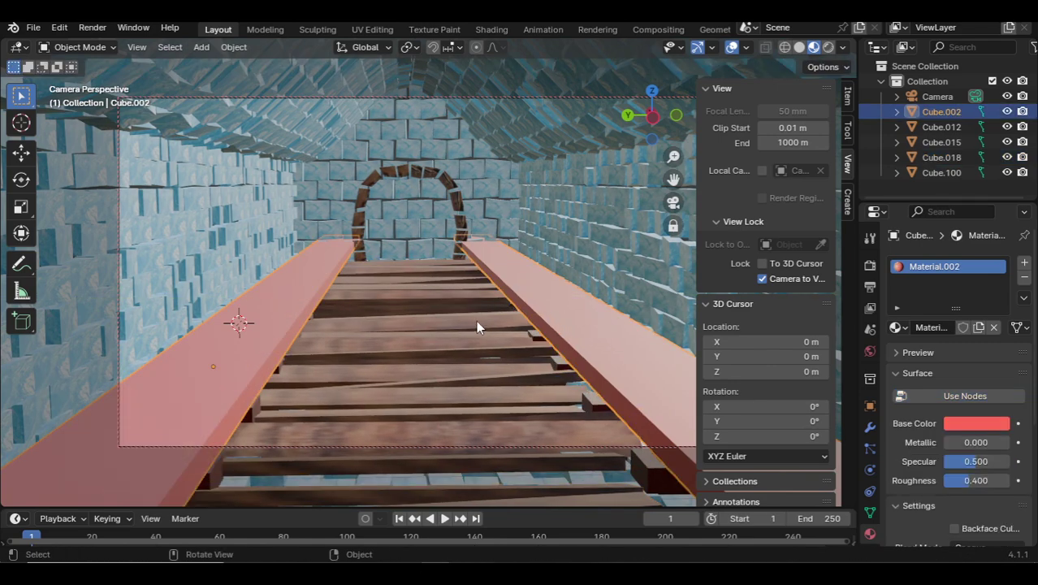
key("KP_0")
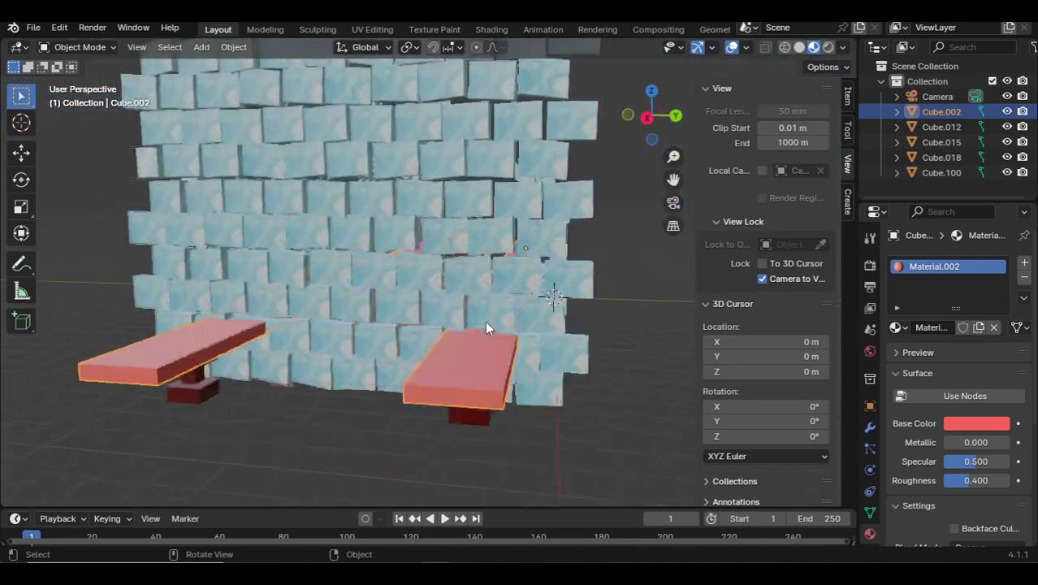
scroll(517, 315, "down", 5)
left_click(517, 314)
mouse_move(520, 322)
middle_mouse_down()
mouse_move(273, 336)
mouse_move(212, 277)
middle_mouse_up()
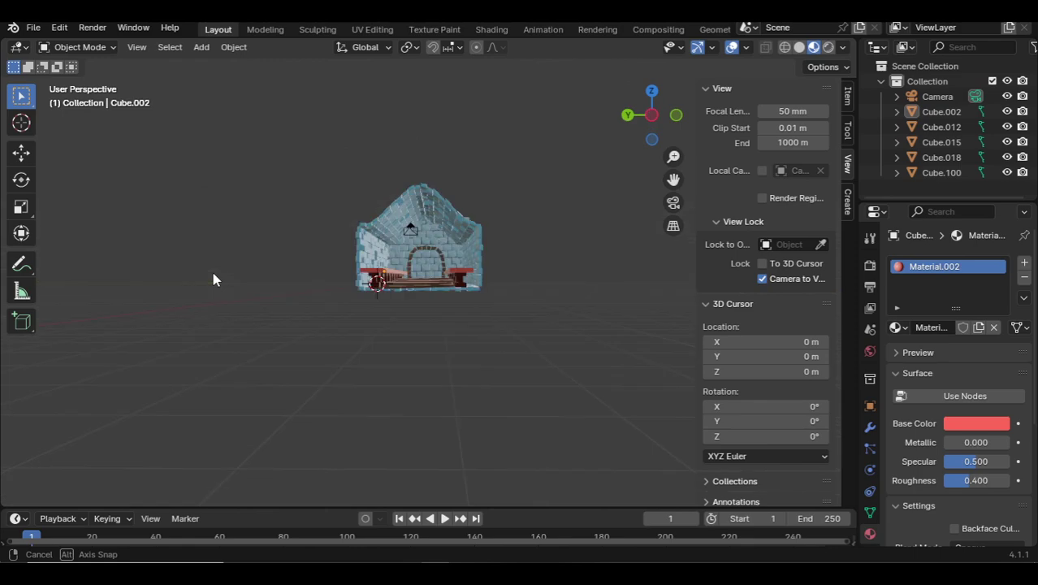
scroll(405, 296, "up", 5)
middle_click_drag(465, 262, 215, 358)
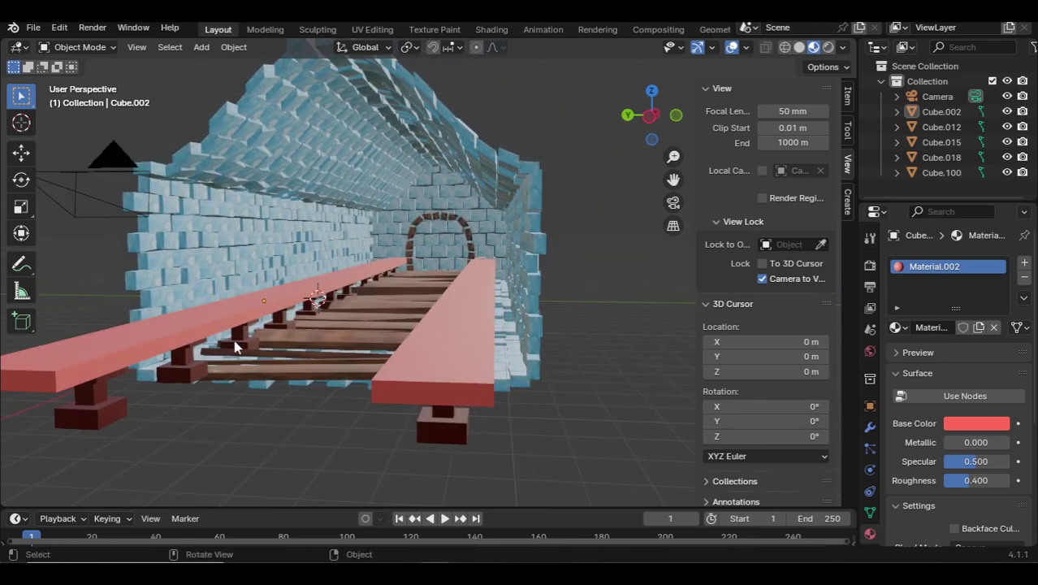
left_click(215, 358)
left_click(421, 375, "shift")
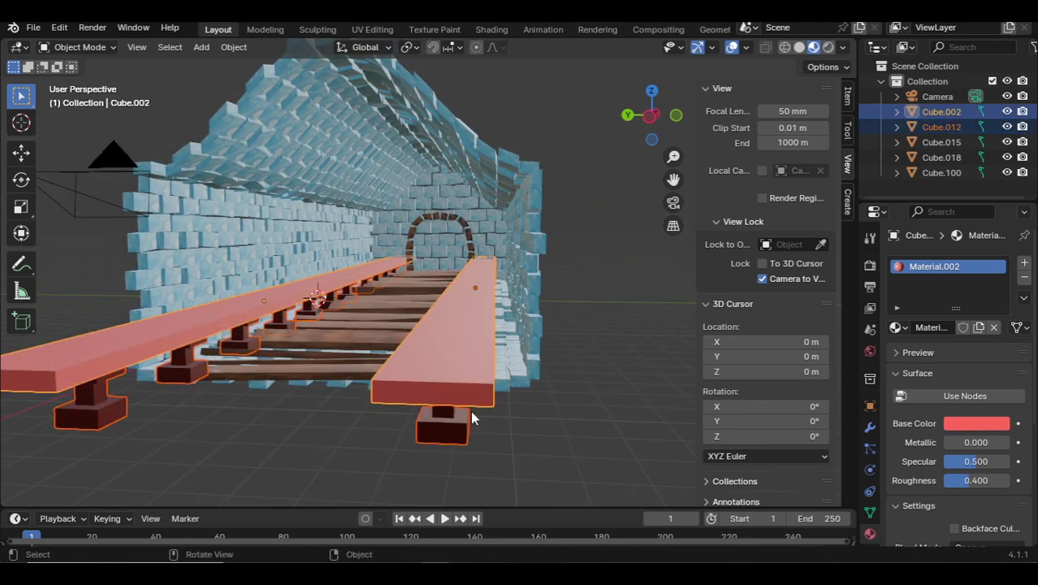
Shorten the rails and supports to 0.865 along X.
key("s")
key("y")
key("x")
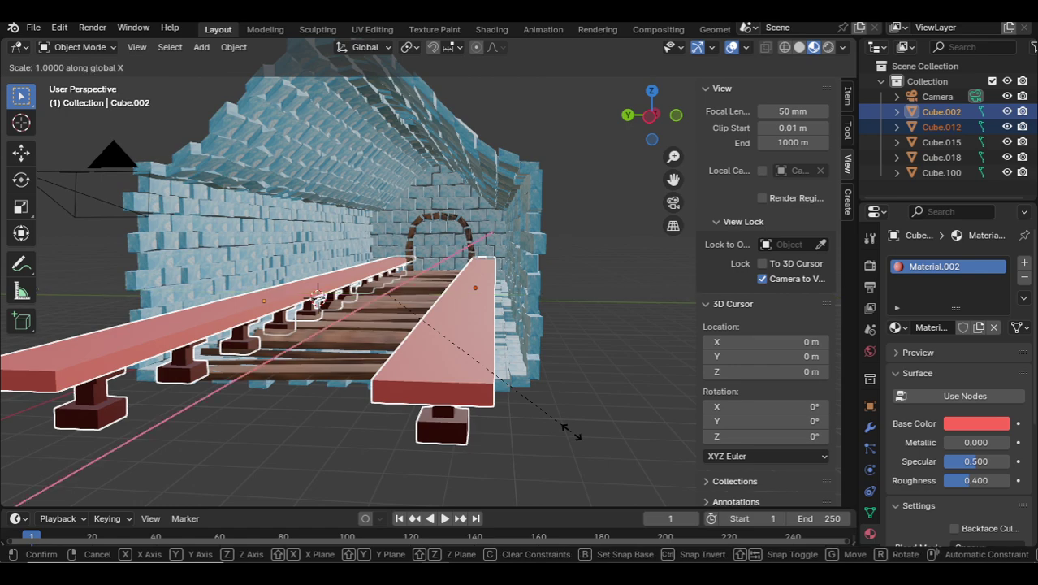
left_click(291, 289)
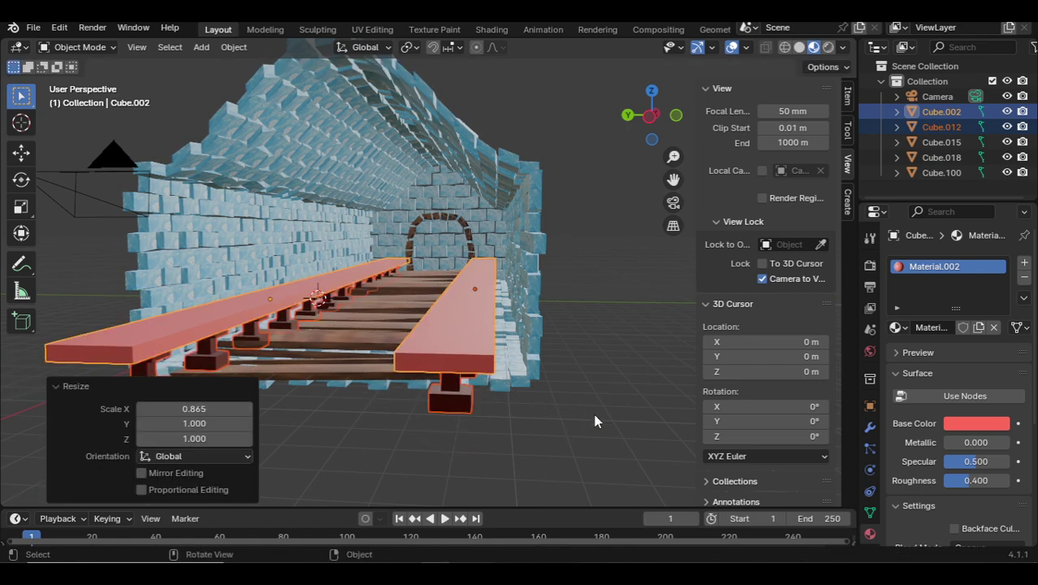
key("shift+r")
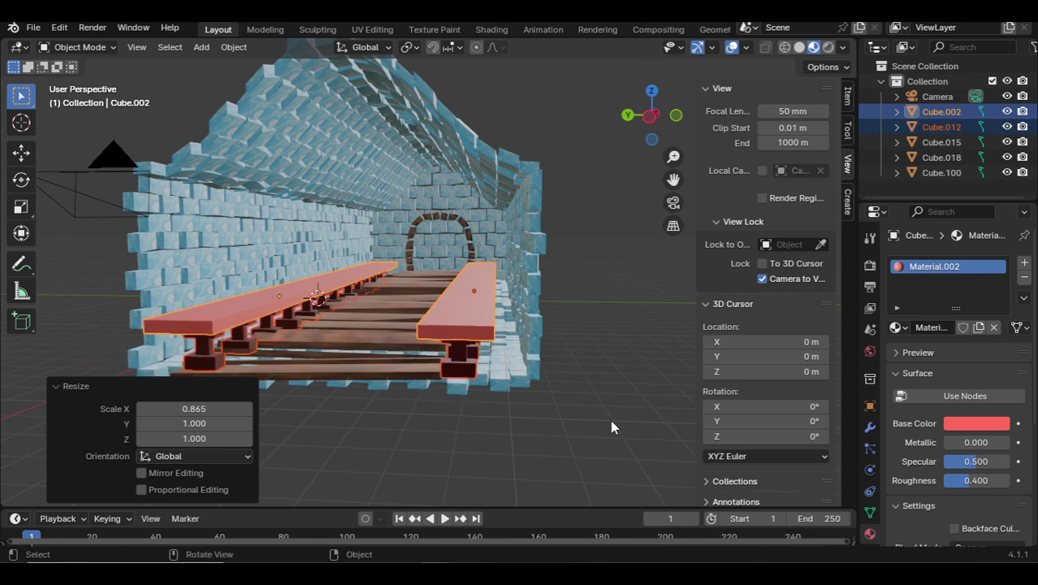
key("ctrl+z")
Shift the rails and supports 2.4411 m along X in top view, then select the brick wall.
key("KP_7")
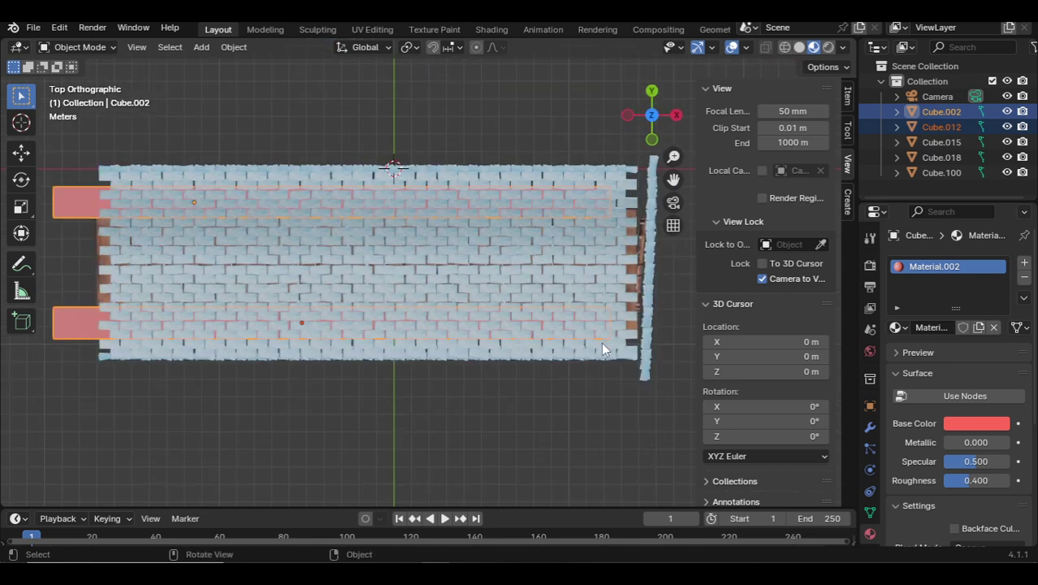
key("g")
key("x")
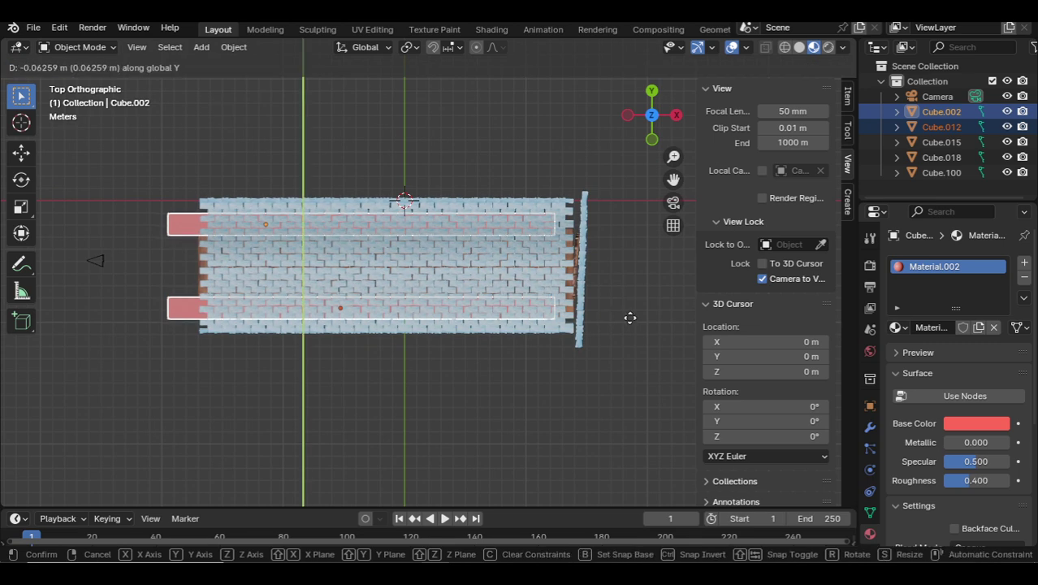
left_click(639, 312)
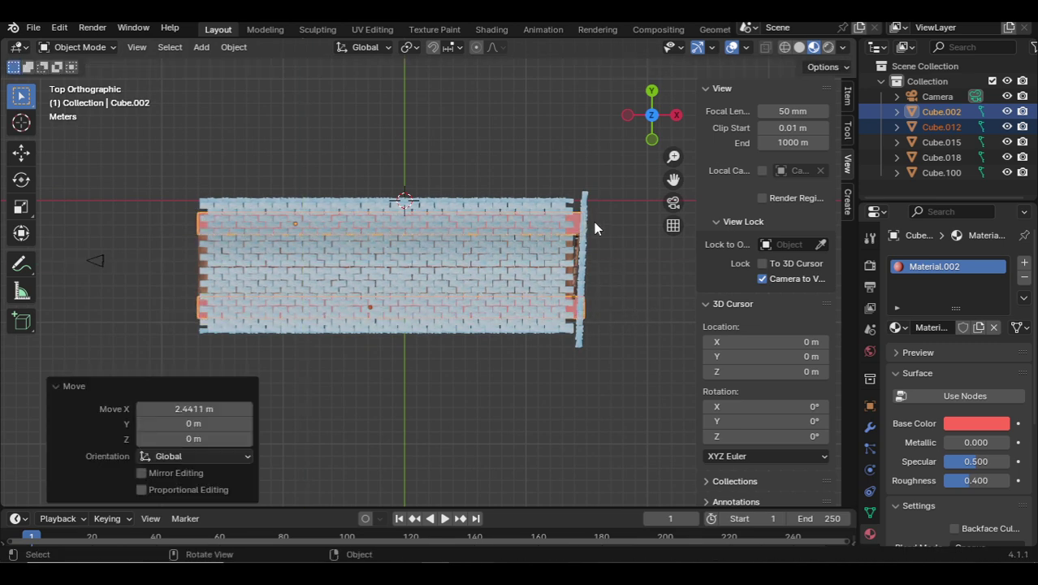
left_click(593, 221)
middle_click_drag(595, 197, 508, 211, "shift")
In Edit Mode with X-ray, rotate the end wall's vertex column about −3° upright.
key("Tab")
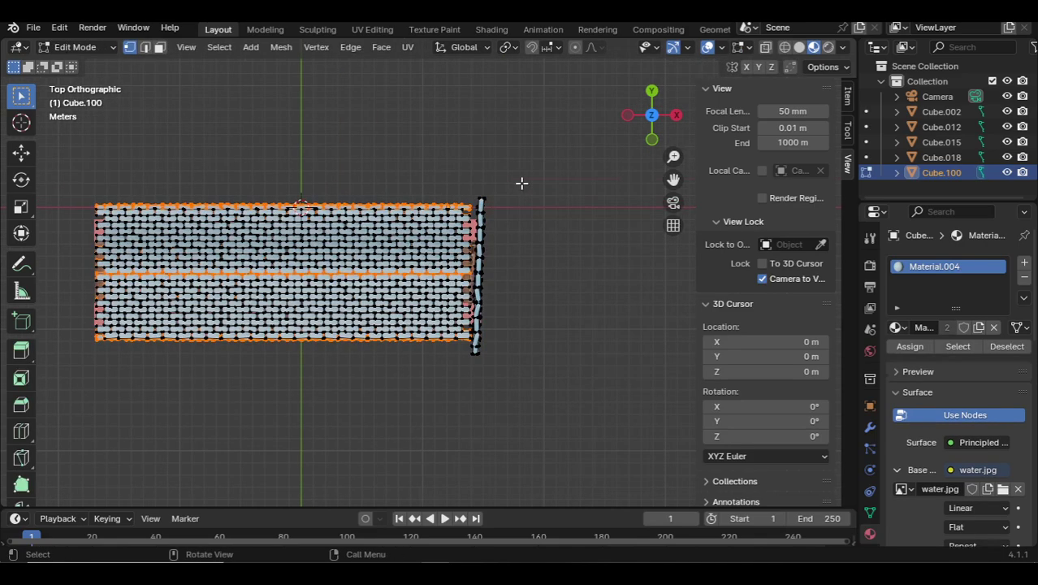
scroll(528, 183, "up", 2)
key("alt+a")
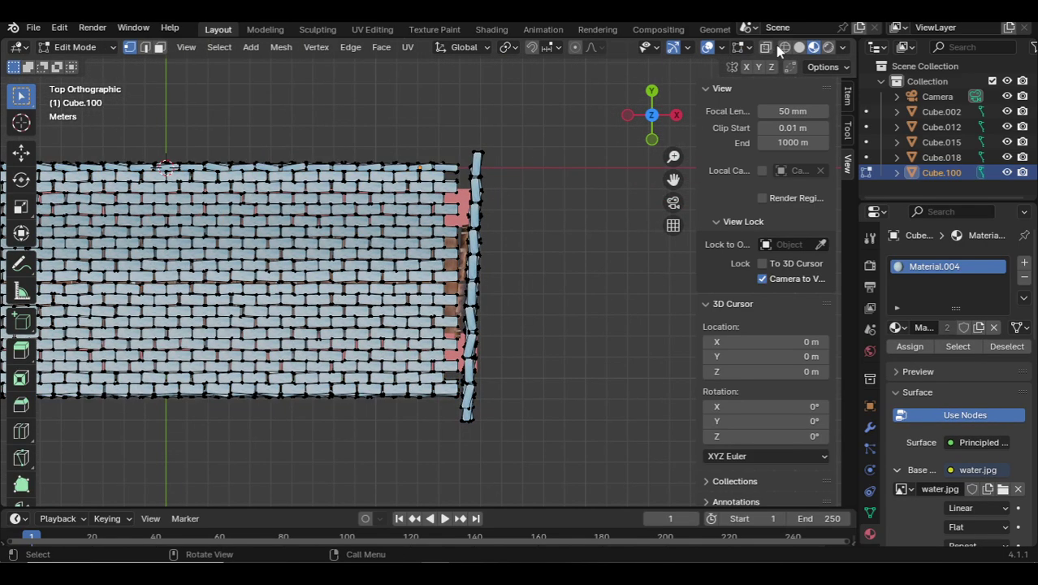
key("alt+z")
left_click_drag(571, 102, 463, 462)
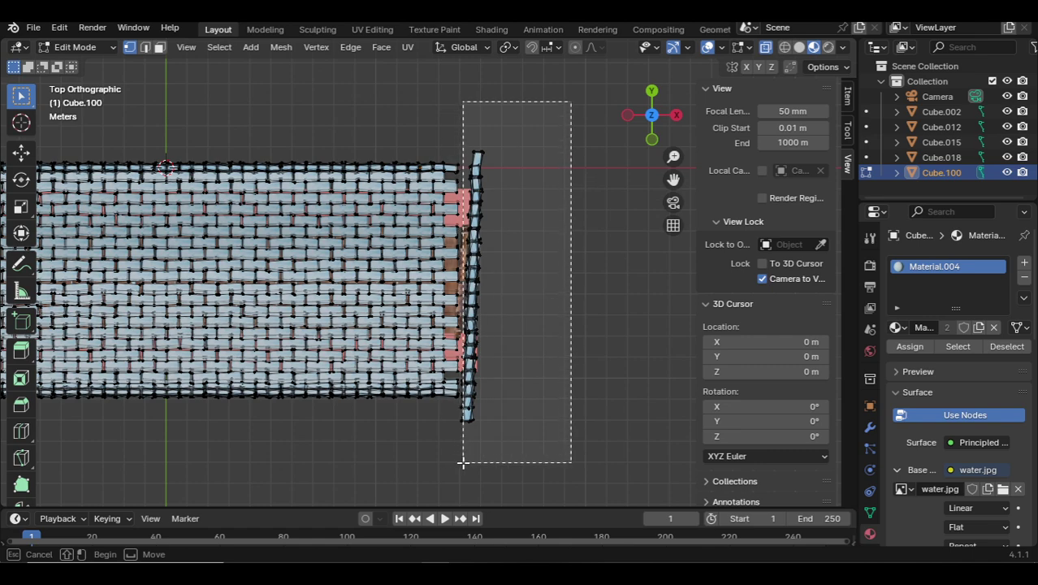
scroll(528, 197, "up", 2)
scroll(528, 197, "up", 3)
scroll(528, 198, "up", 2)
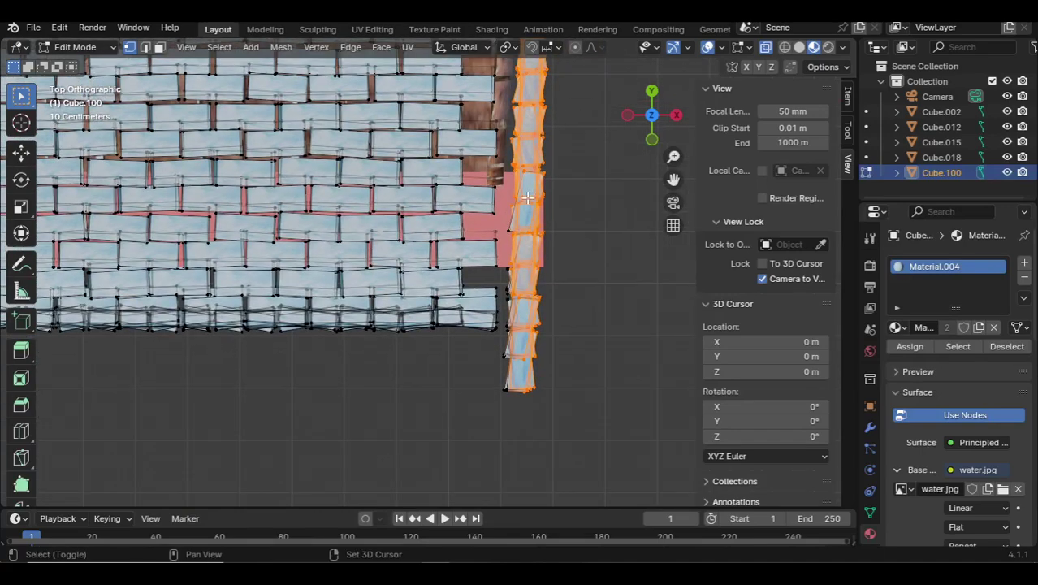
scroll(541, 317, "down", 3)
scroll(520, 325, "down", 2)
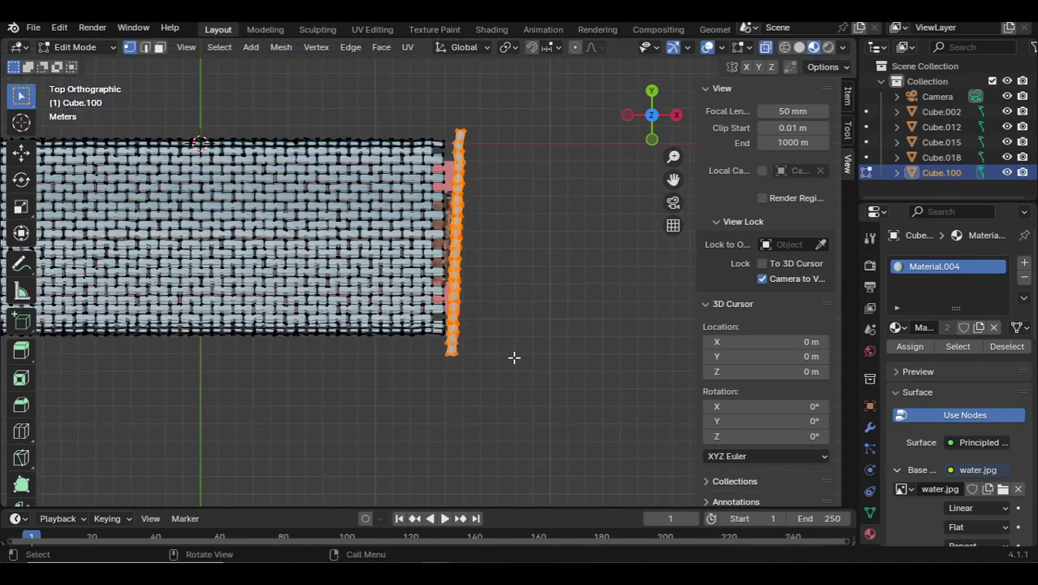
scroll(514, 358, "up", 1, "shift")
key("r")
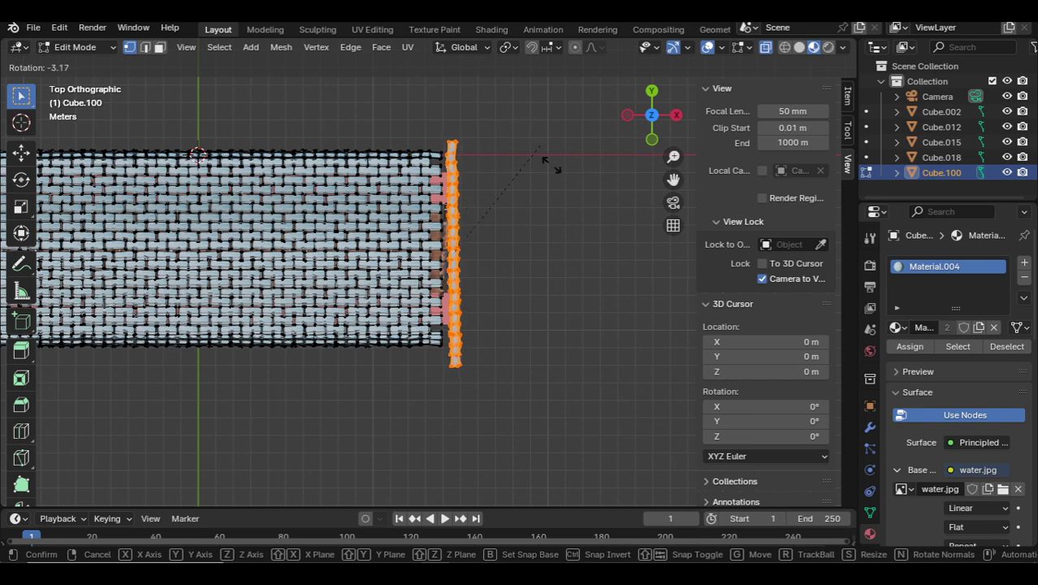
left_click(561, 224)
Move the end wall column along X flush with the tunnel end, then return to camera view.
key("Tab")
key("Tab")
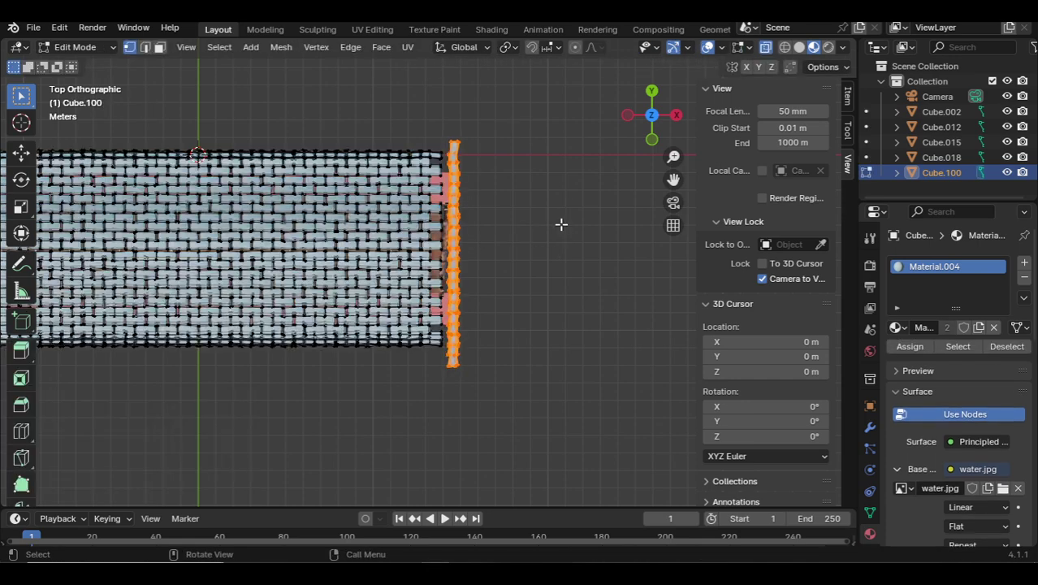
scroll(561, 224, "up", 2)
key("g")
key("y")
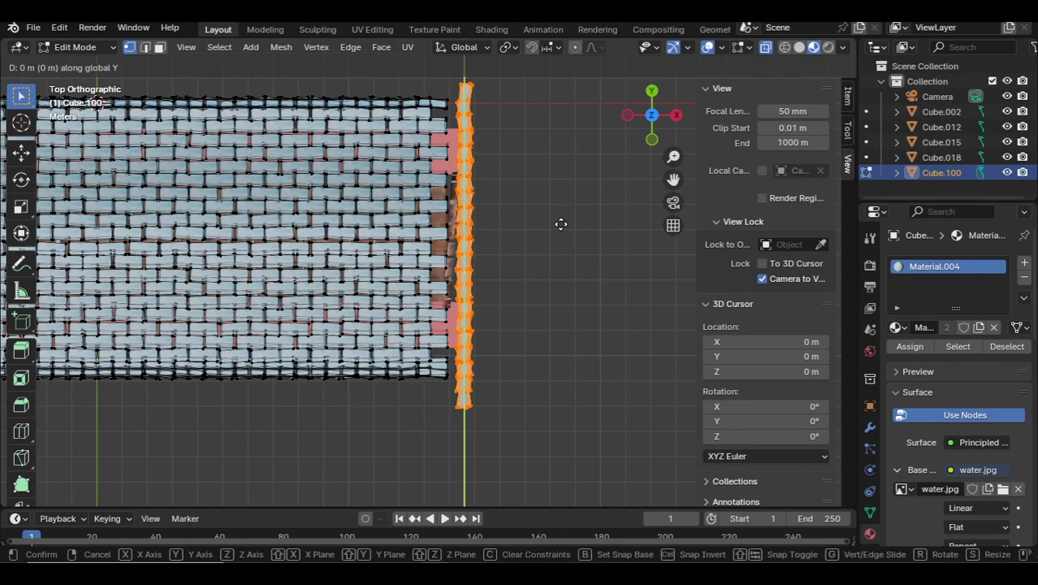
key("x")
left_click(556, 224)
key("Tab")
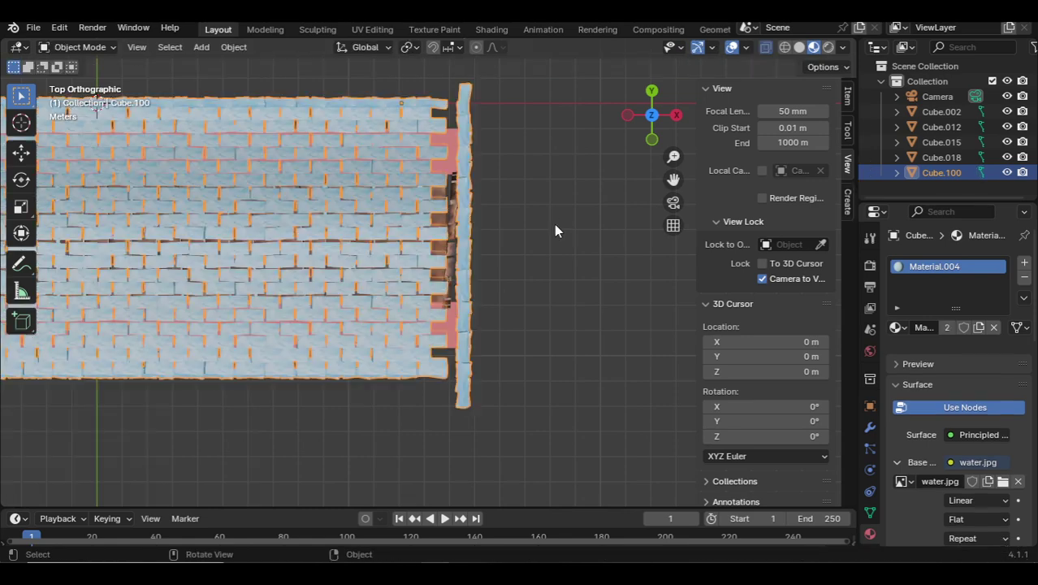
key("KP_0")
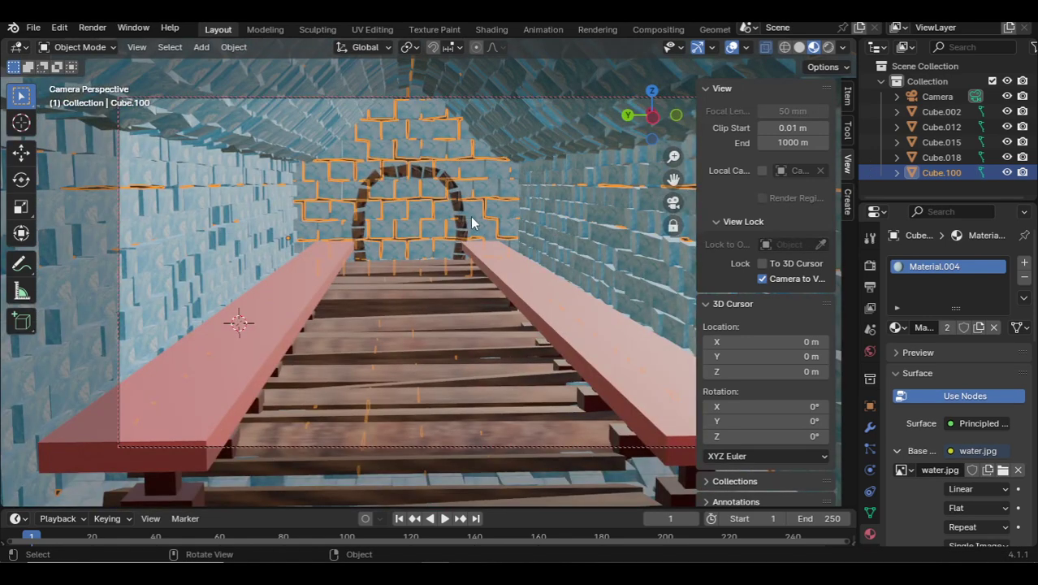
Set the World background Color to an Environment Texture using sea.jpg.
left_click(870, 351)
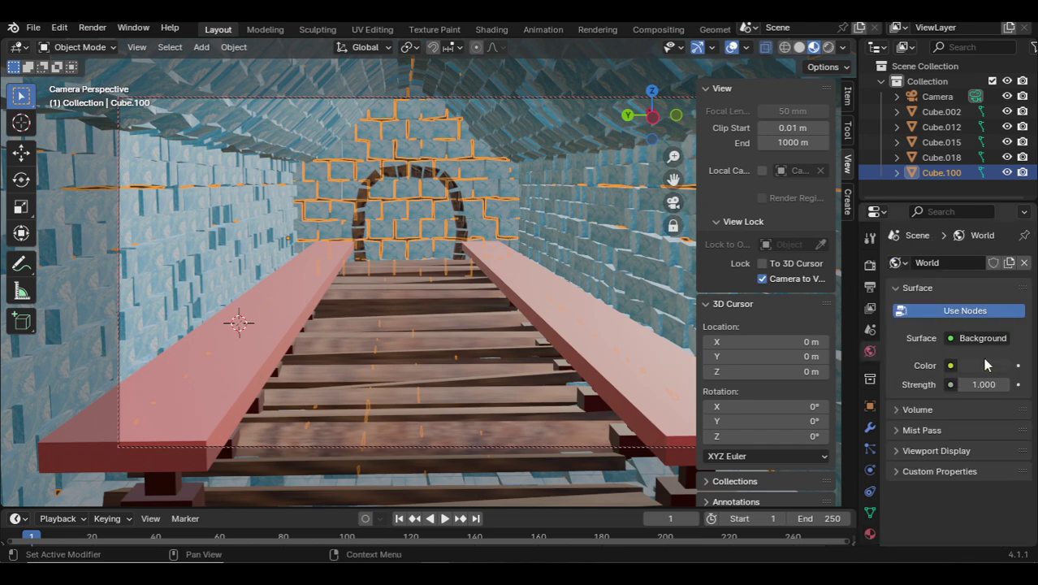
left_click(950, 365)
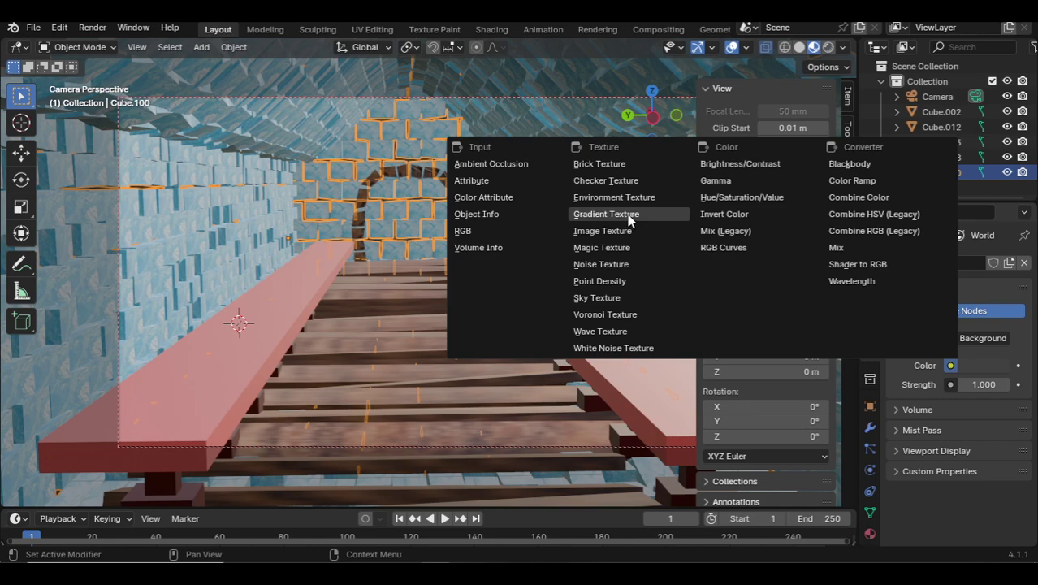
left_click(617, 198)
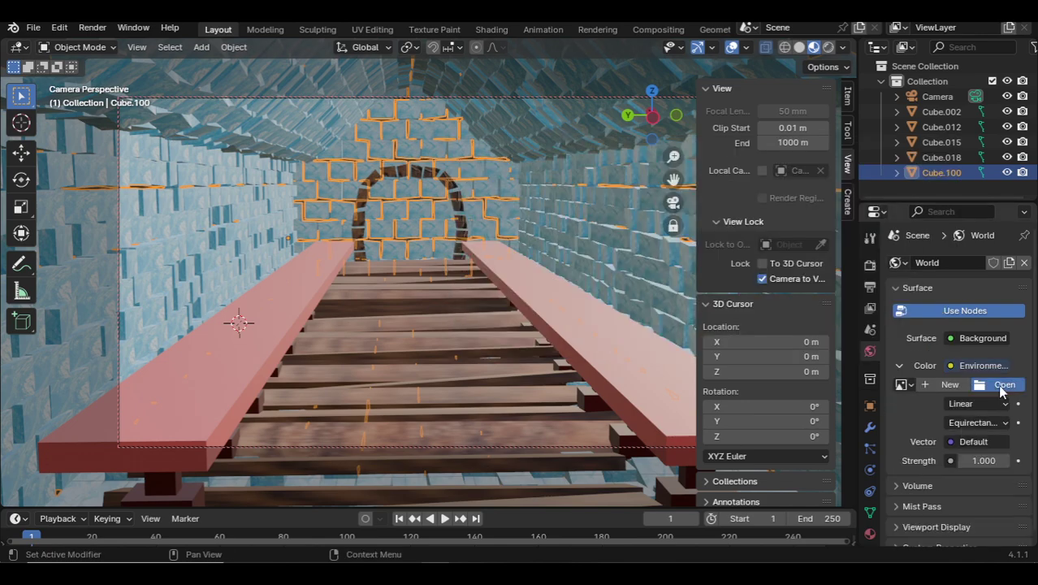
left_click(999, 385)
left_click(192, 441)
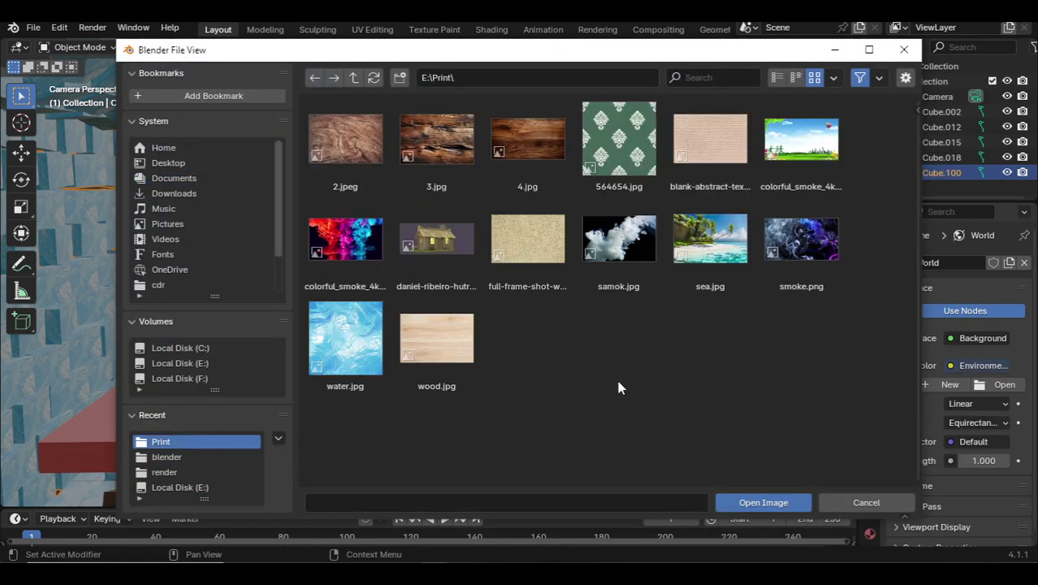
double_click(693, 265)
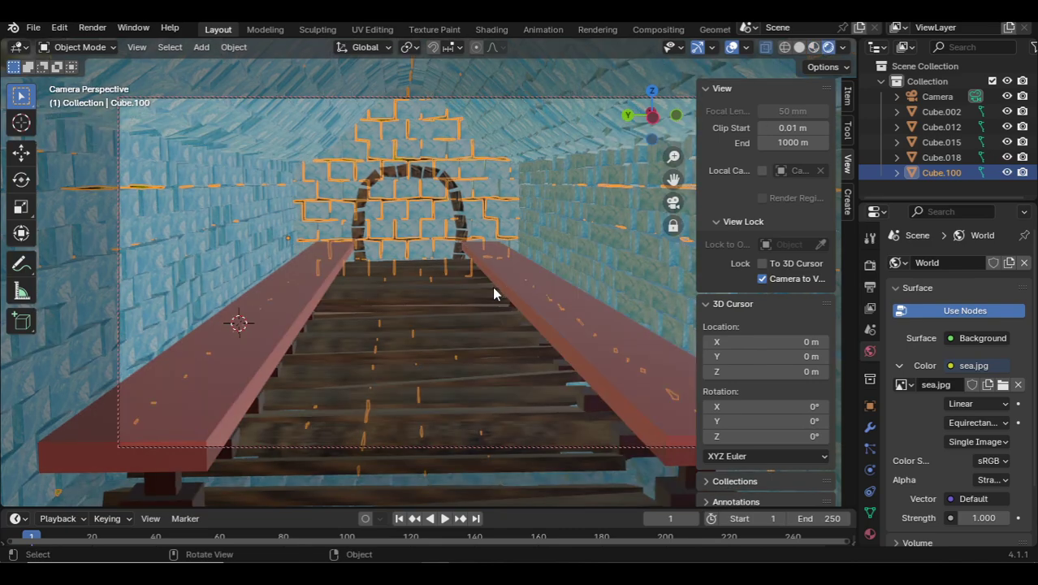
Reframe the camera shot straight down the walkway and select the brick wall and wooden arch.
key("KP_7")
left_click(521, 275)
middle_click_drag(522, 275, 462, 226)
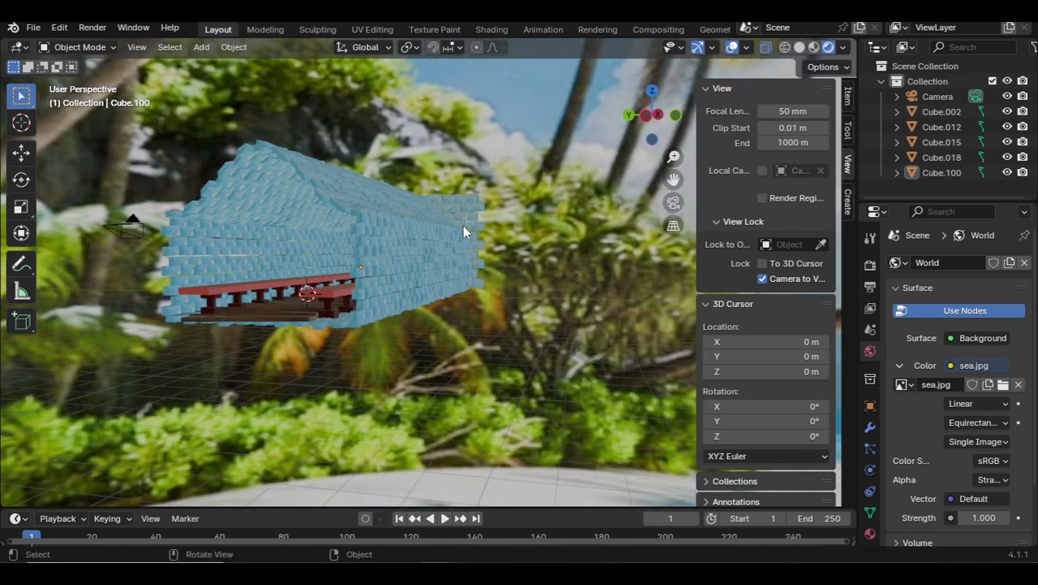
key("KP_0")
middle_click_drag(463, 228, 484, 217)
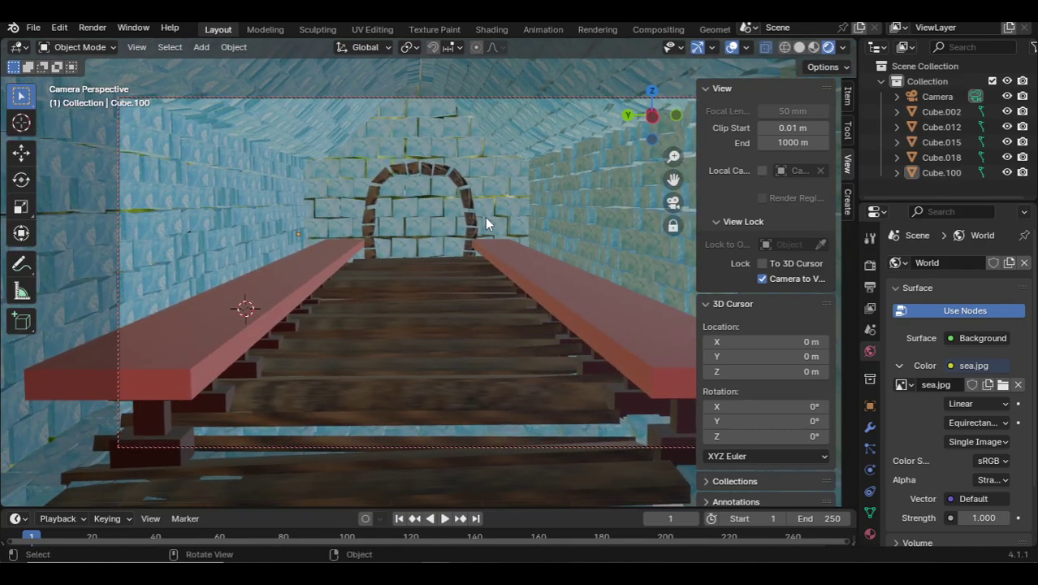
left_click(454, 199)
left_click(467, 225)
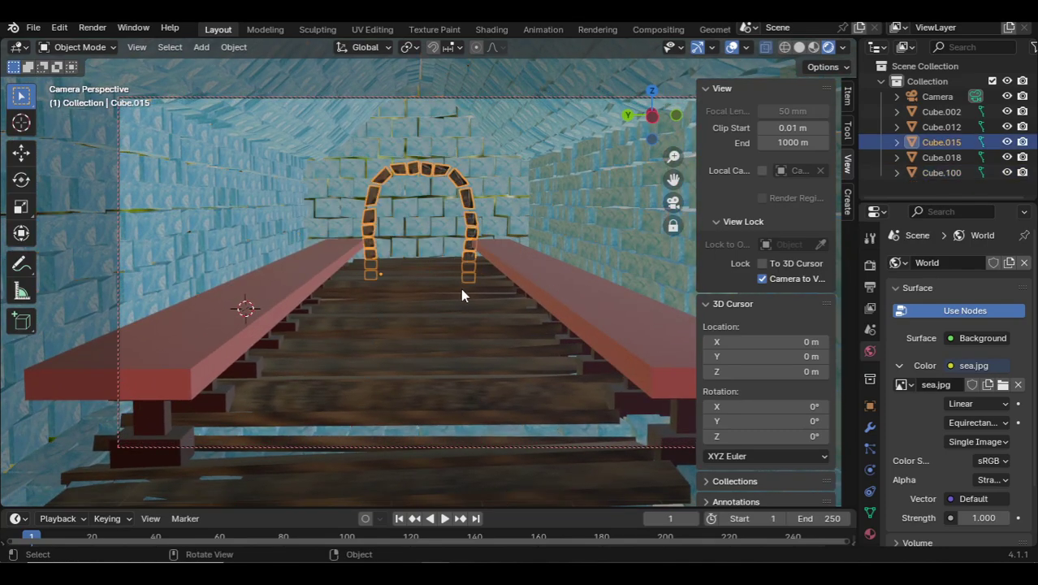